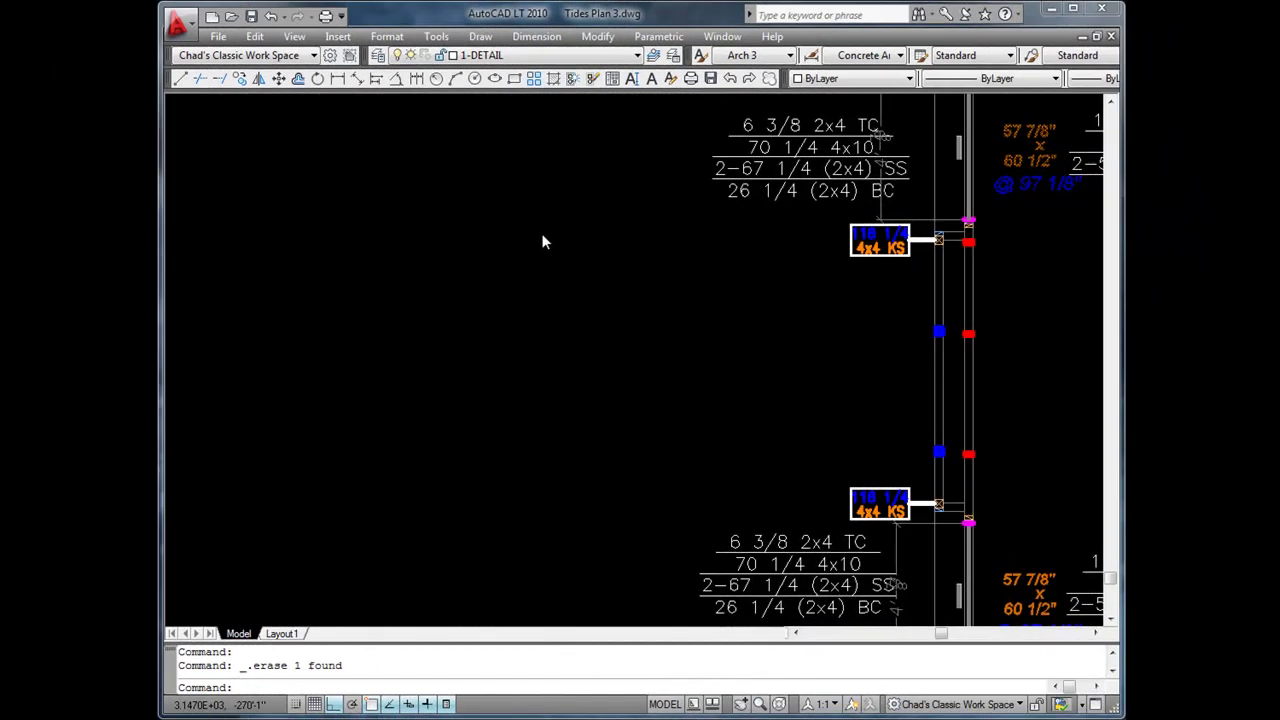
Insert the DynVertWindow and DynVertWallTemplate blocks from Dynamic Windows.dwg into the empty area beside the plan.
left_click(613, 80)
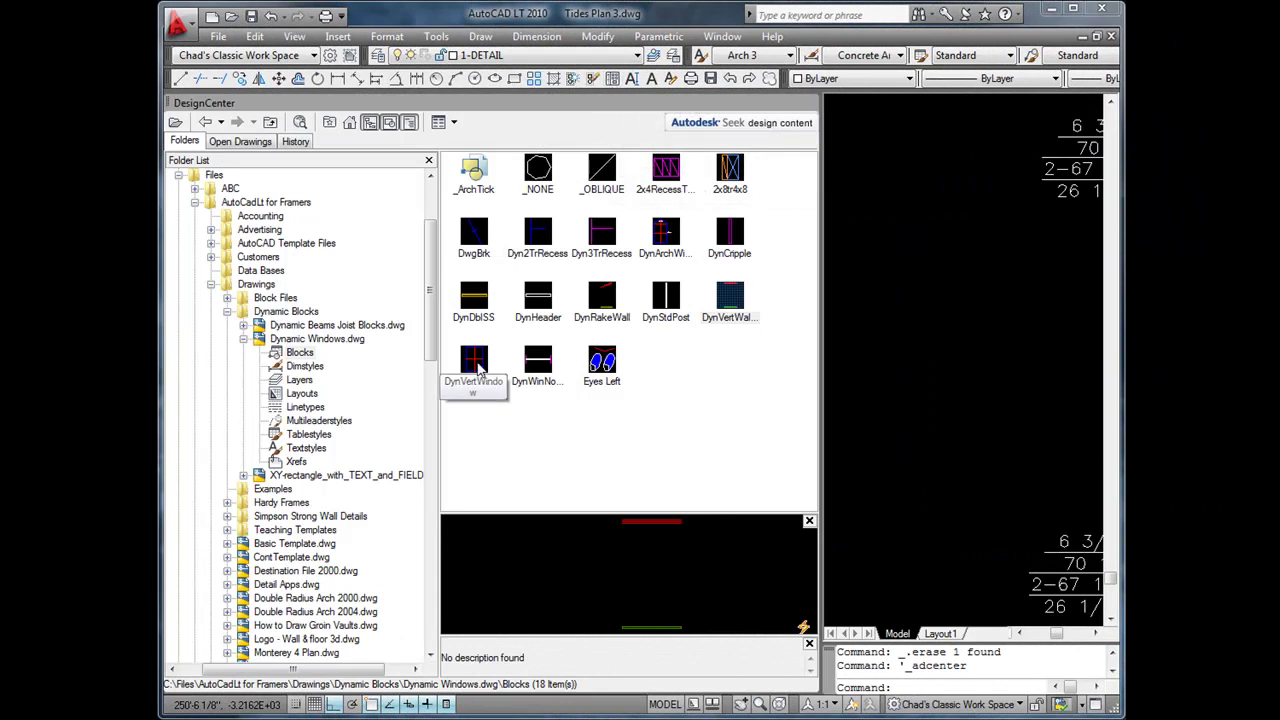
mouse_move(474, 368)
left_mouse_down()
mouse_move(880, 390)
mouse_move(990, 300)
mouse_move(1015, 313)
left_mouse_up()
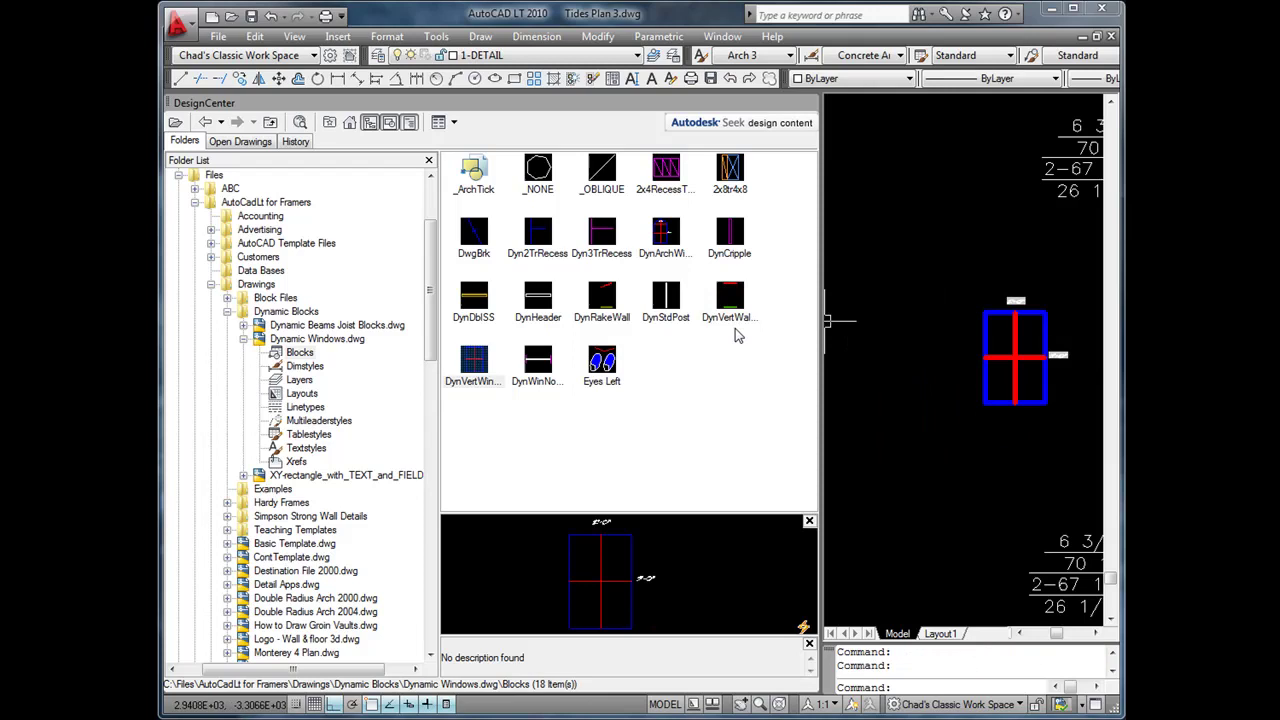
mouse_move(712, 312)
left_mouse_down()
mouse_move(884, 352)
mouse_move(866, 395)
left_mouse_up()
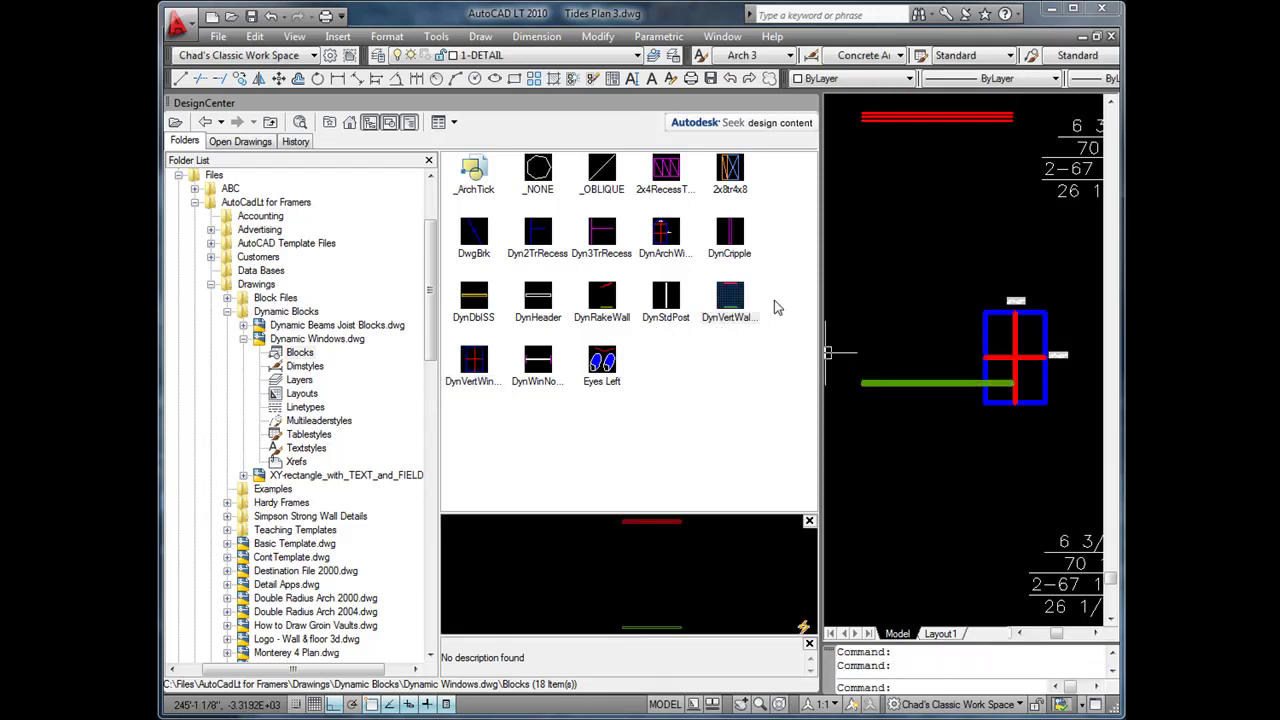
left_click(809, 105)
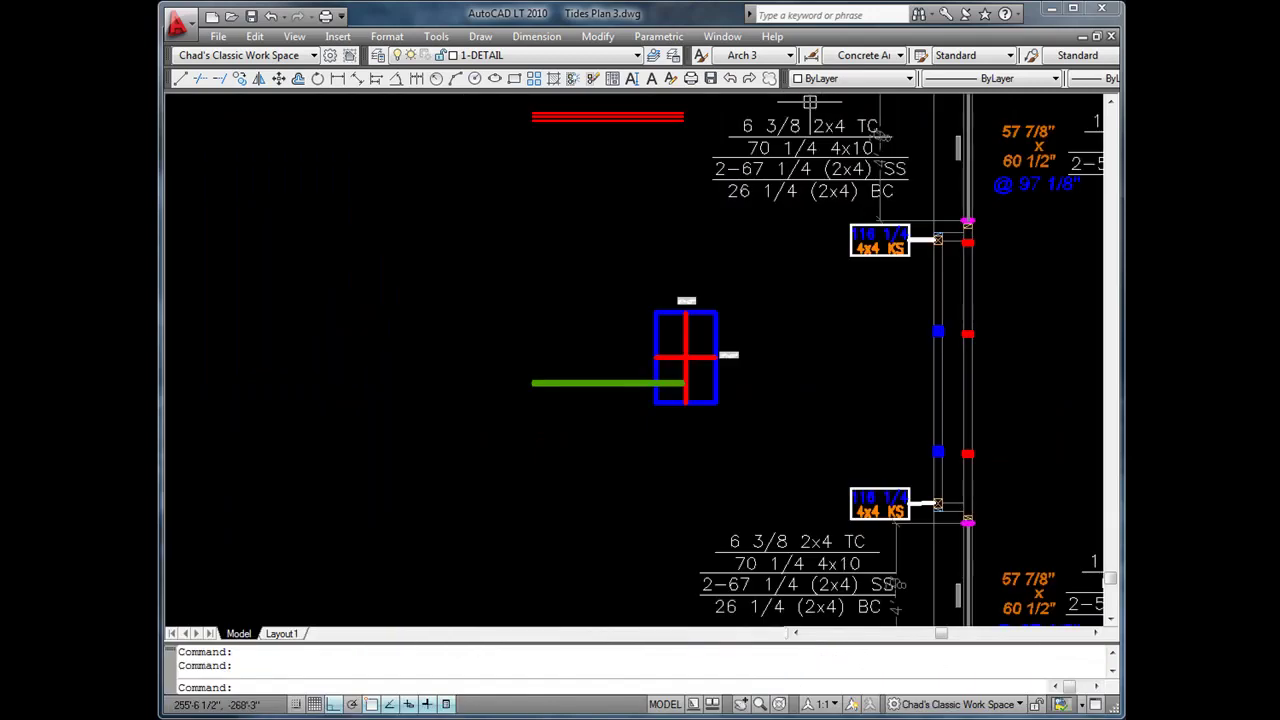
Move the wall template block horizontally to the left, clear of the window block.
left_click(278, 79)
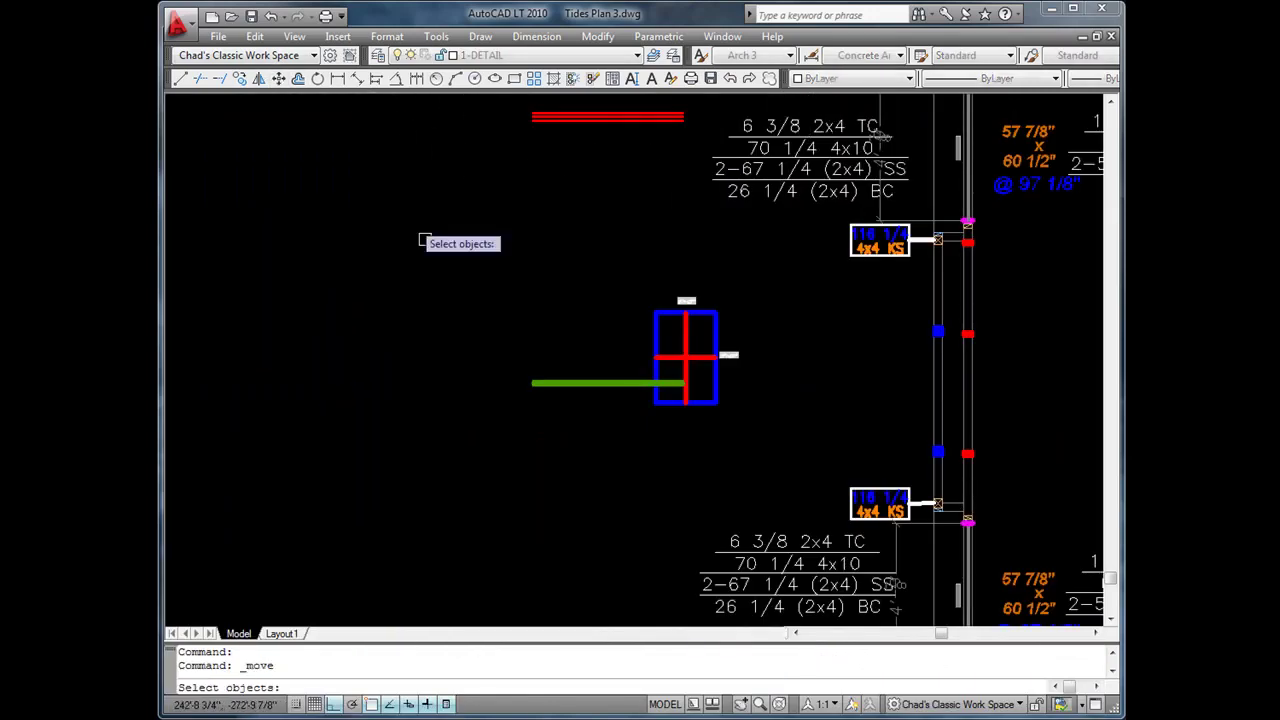
left_click(543, 383)
key("Return")
left_click(550, 406)
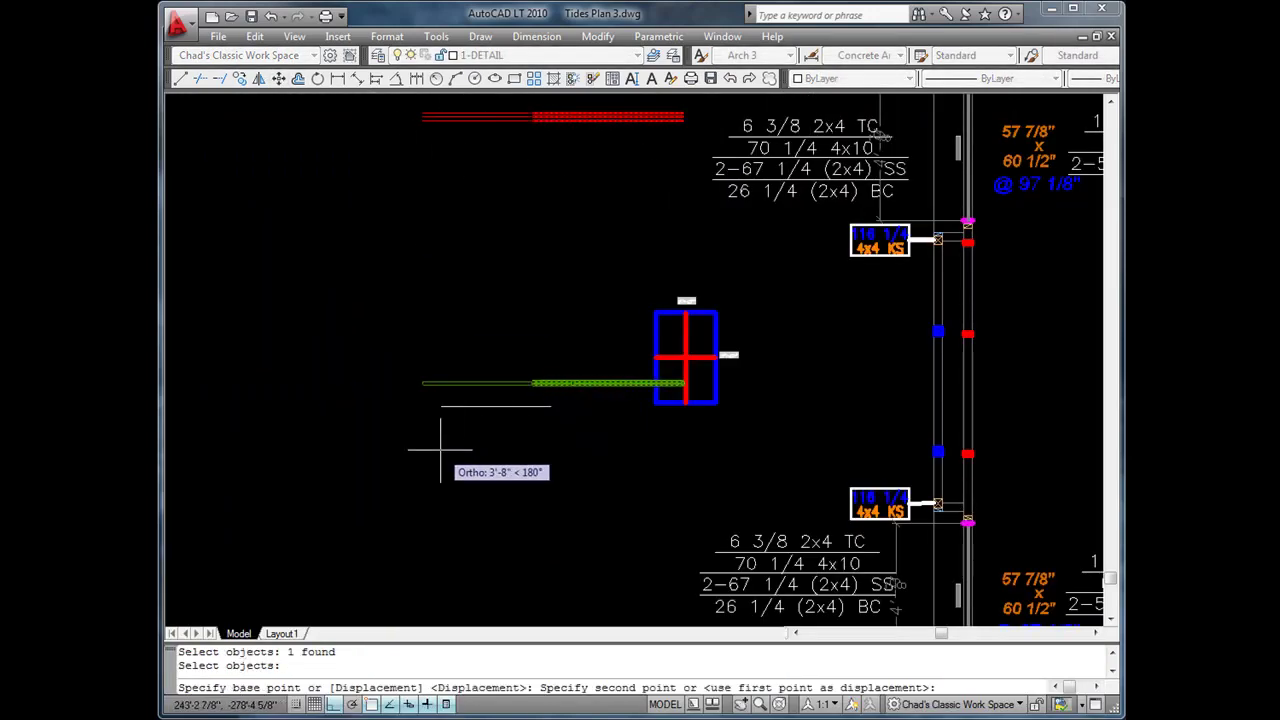
left_click(414, 423)
middle_click_drag(456, 303, 494, 451)
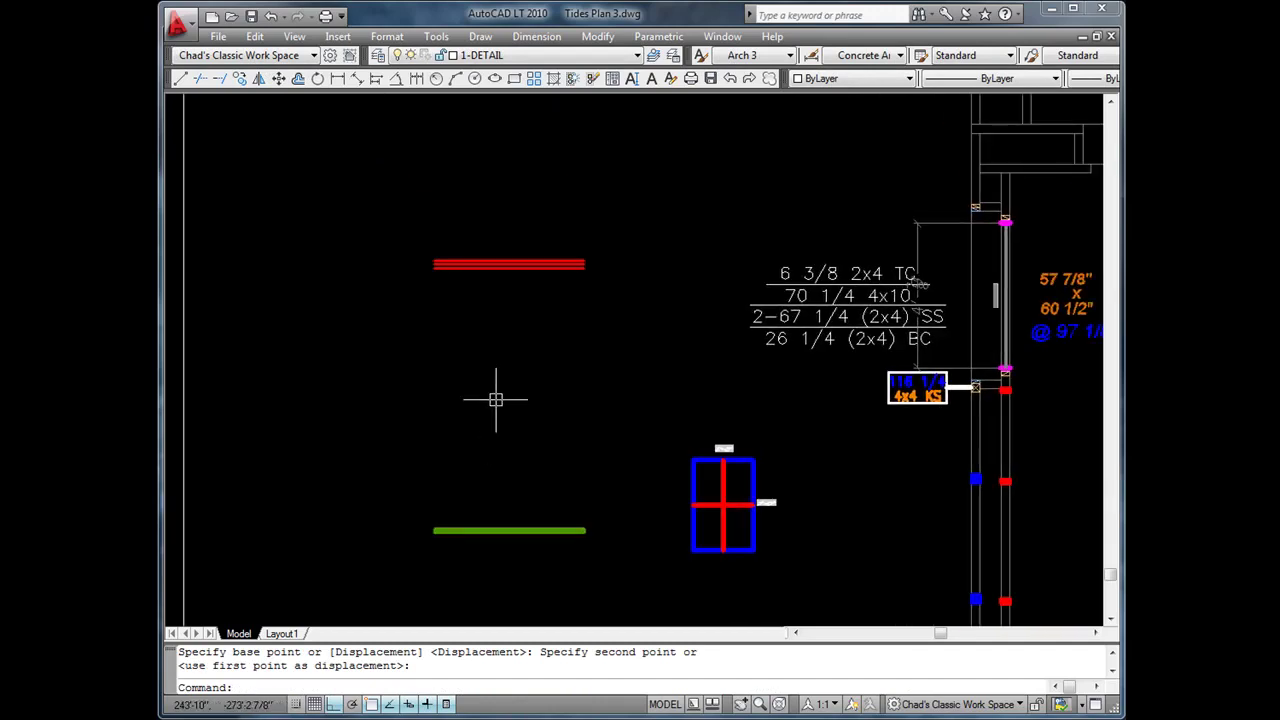
Switch the wall template block to the visibility state that shows its vertical height line and dimension text.
left_click(520, 263)
left_click(520, 263)
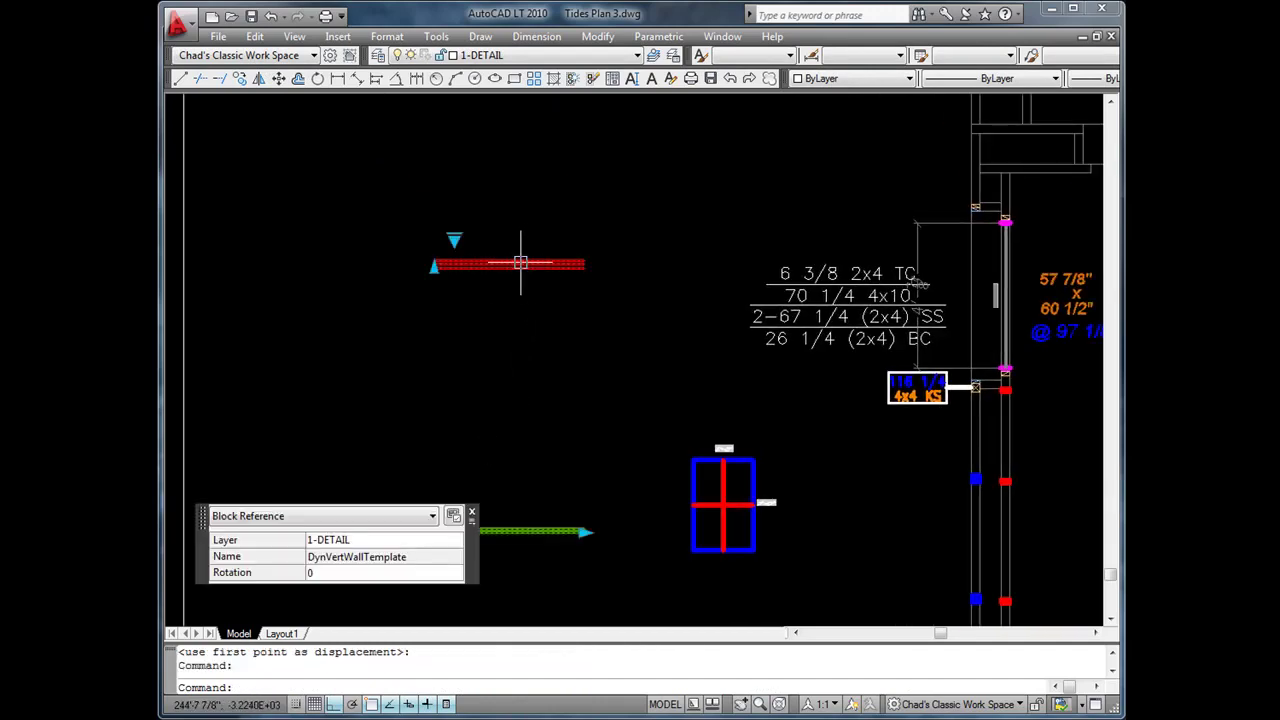
left_click(452, 247)
left_click(476, 275)
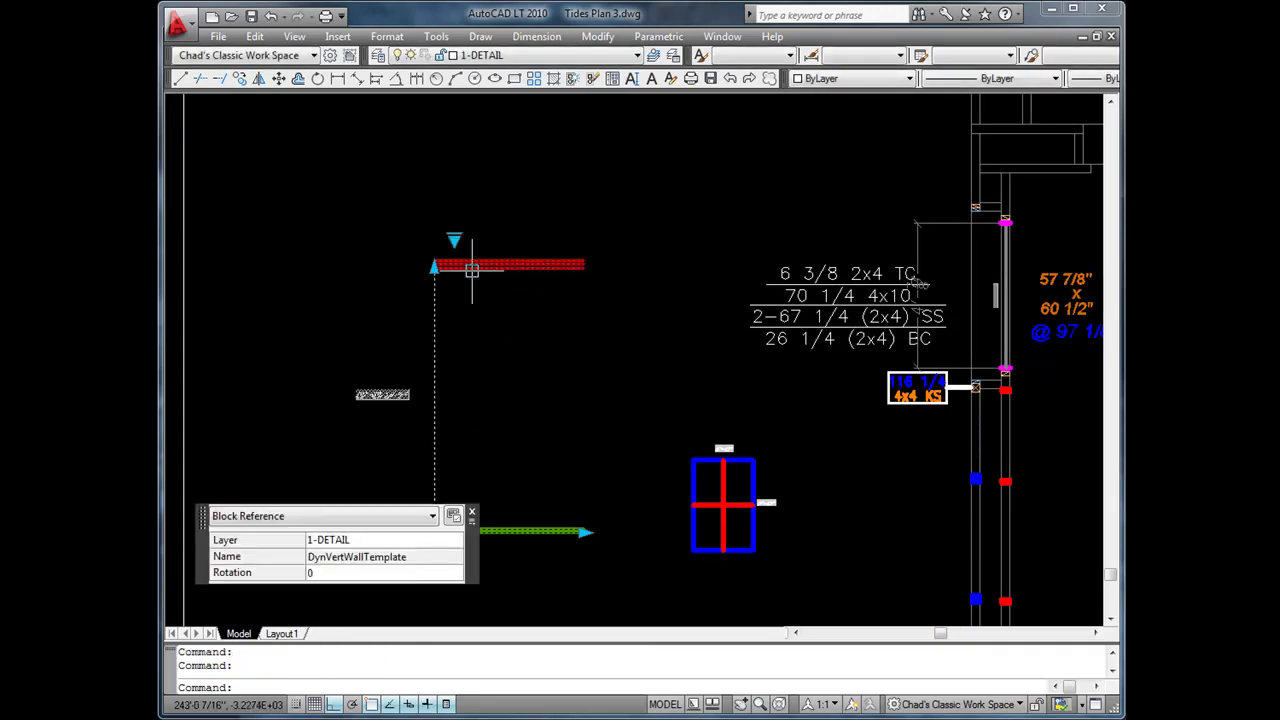
key("Escape")
key("Escape")
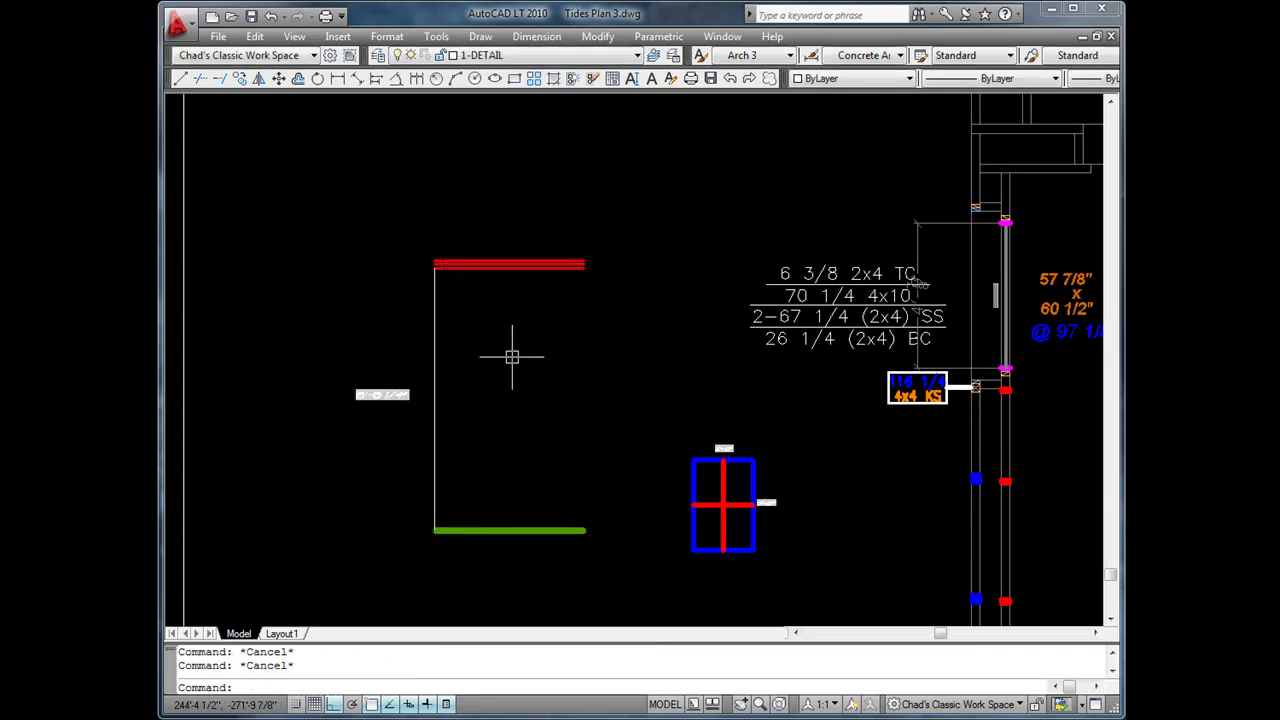
Stretch the wall template block's height to 116.25 inches using its upper-left height grip.
middle_click_drag(846, 391, 749, 378)
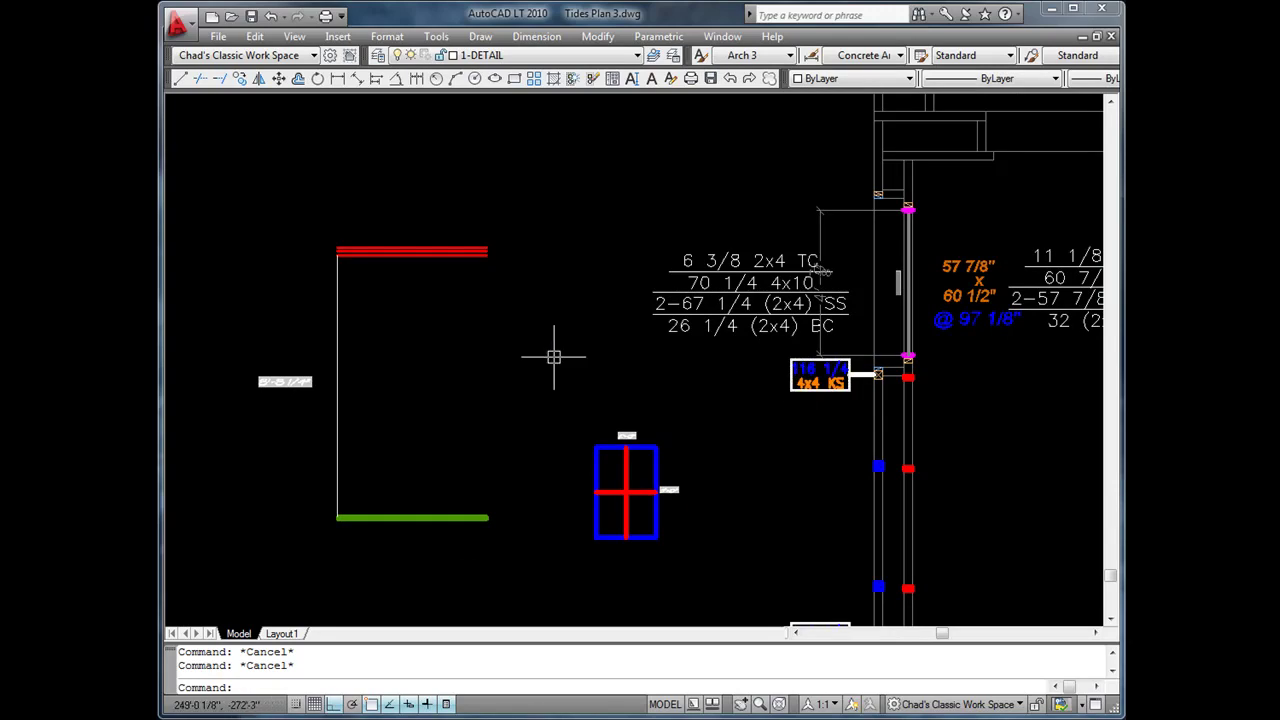
left_click(337, 320)
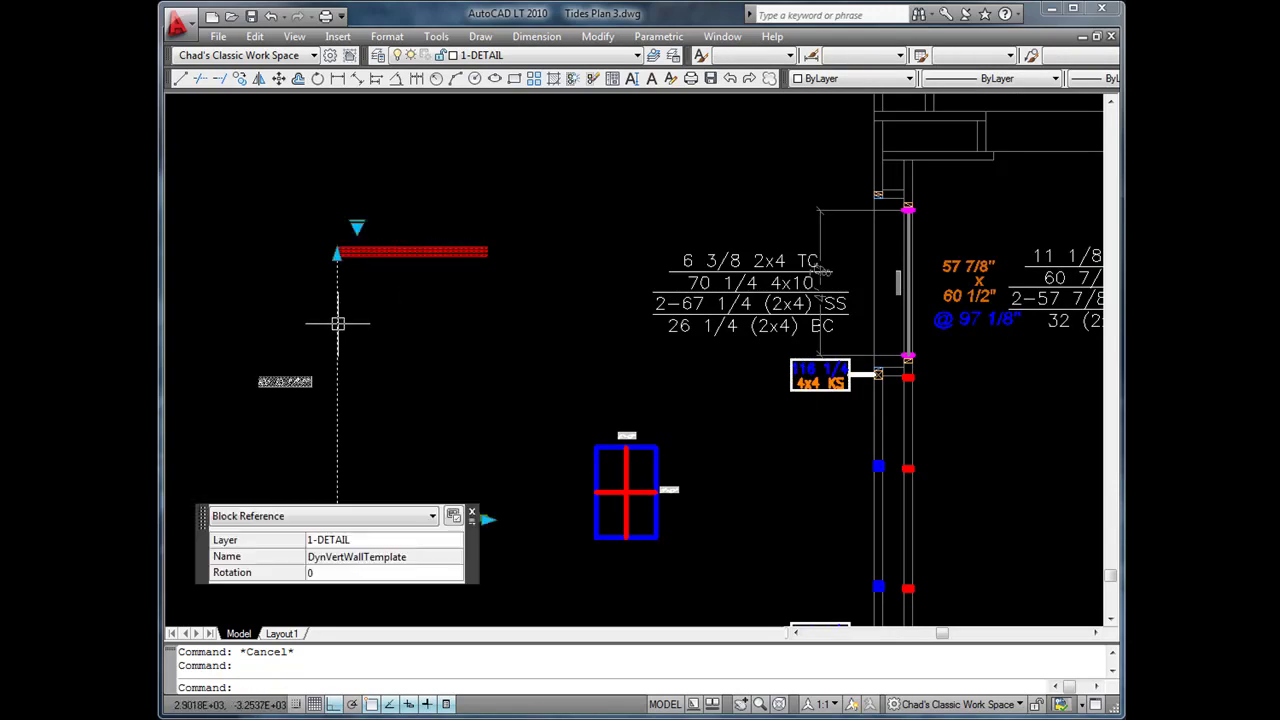
left_click(337, 254)
type("1")
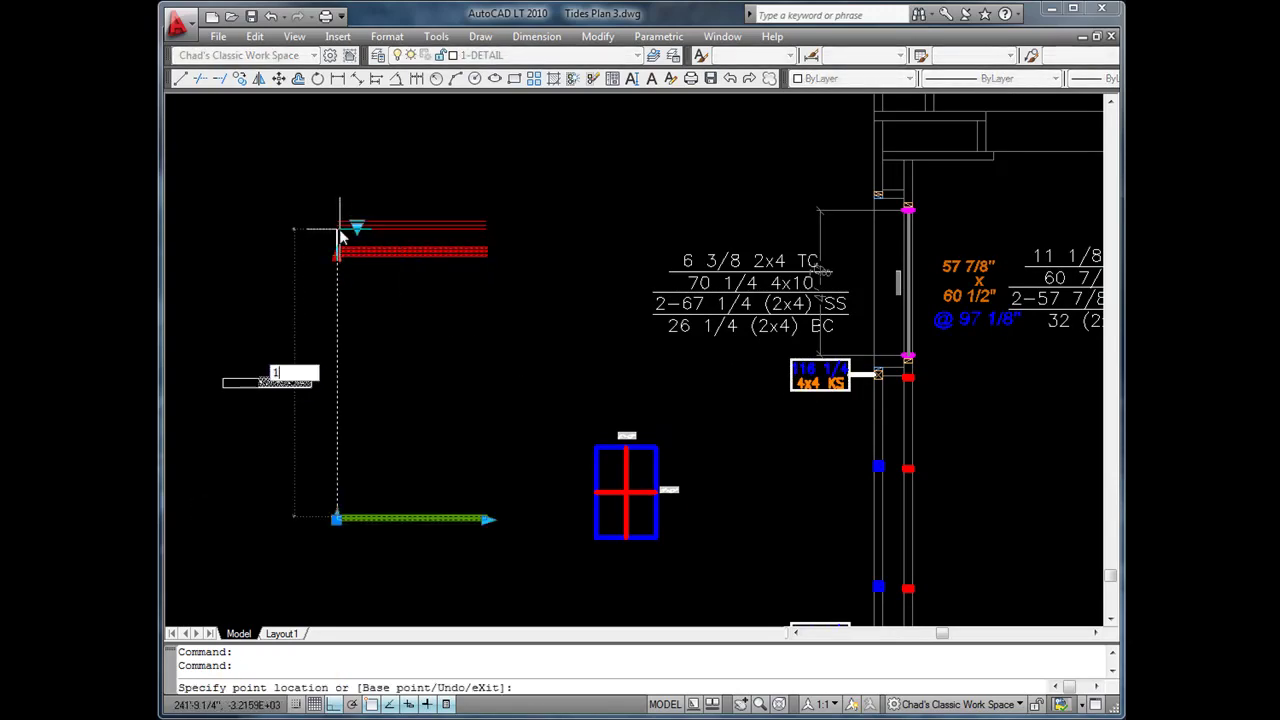
type("16.25")
key("Return")
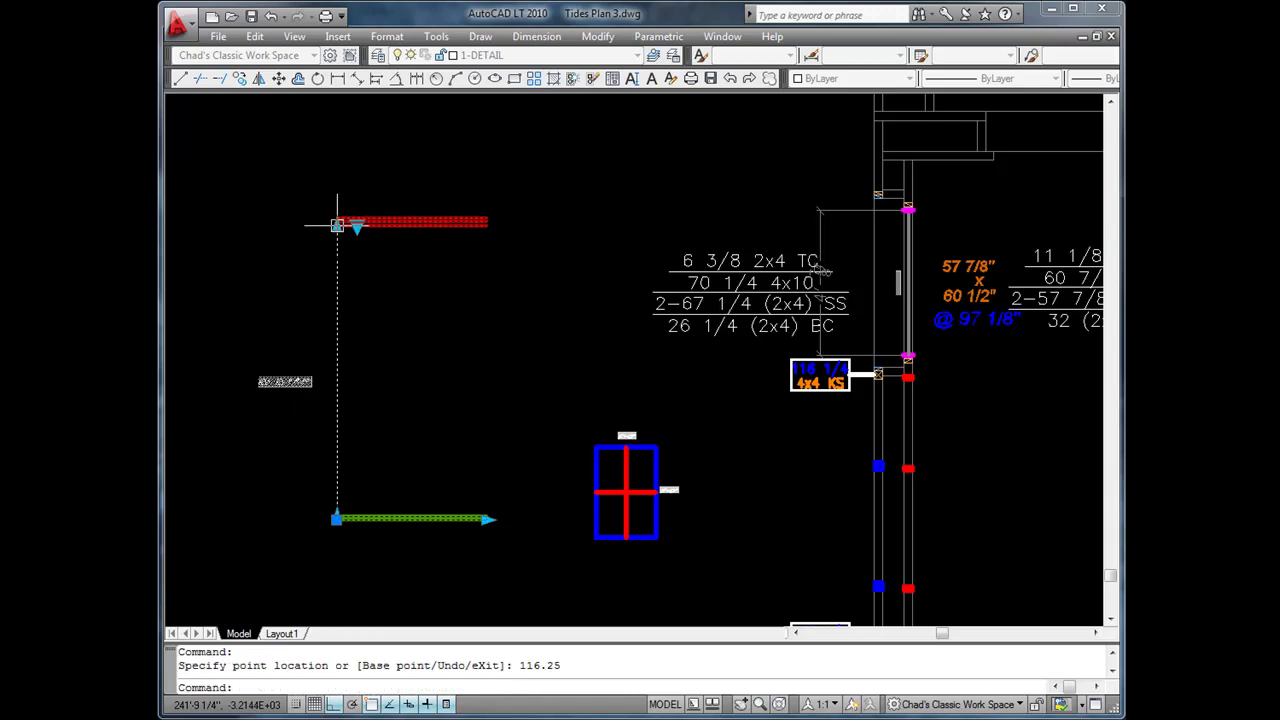
key("Escape")
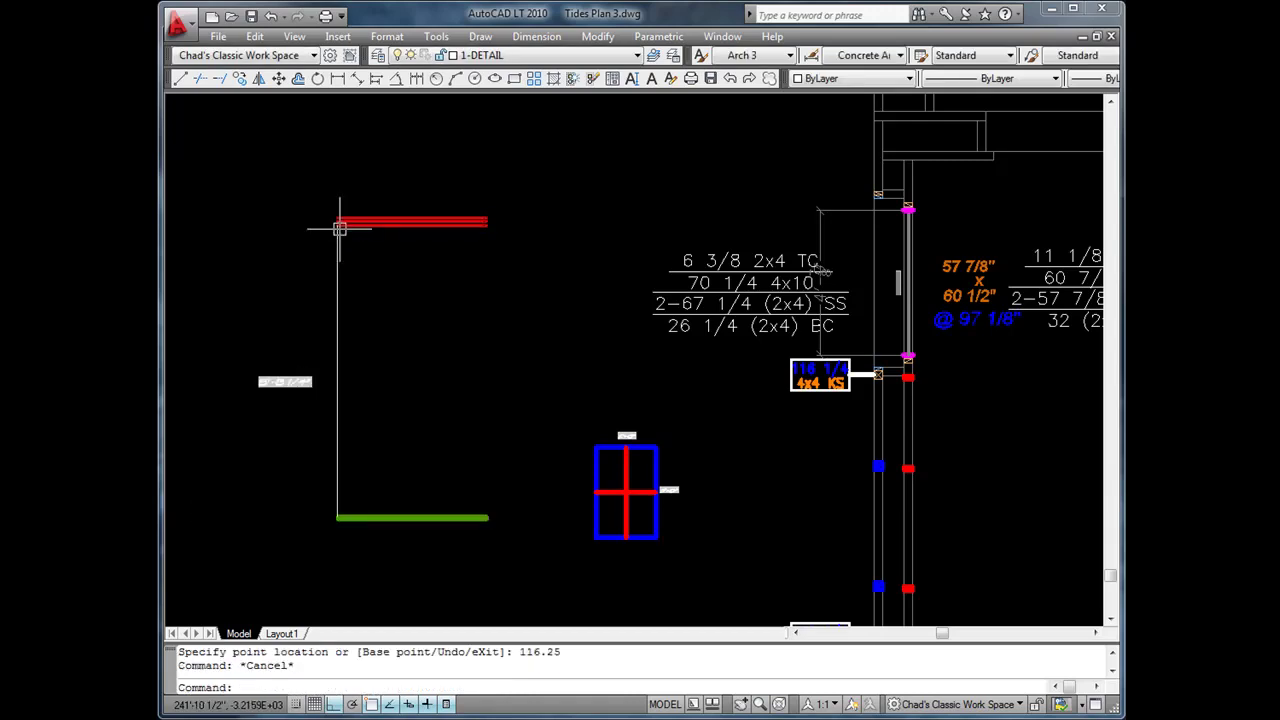
Regenerate the drawing to update the wall template's height text.
scroll(285, 358, "up", 3)
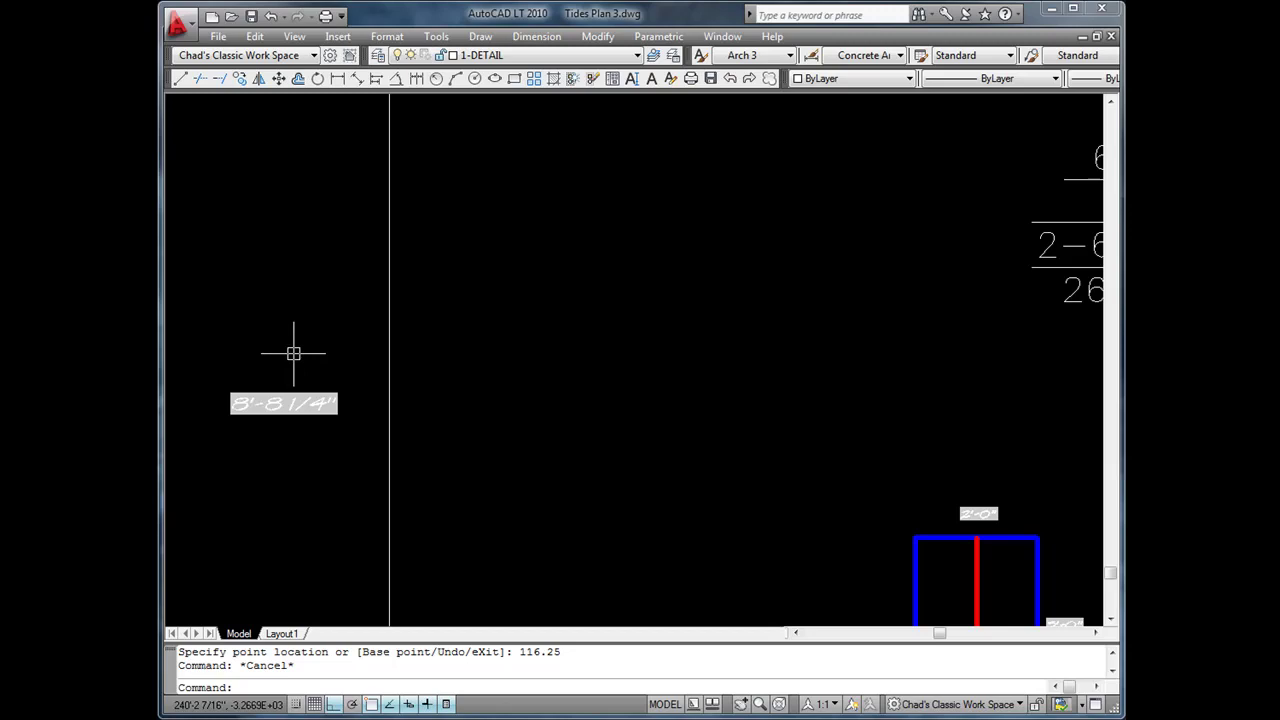
type("re")
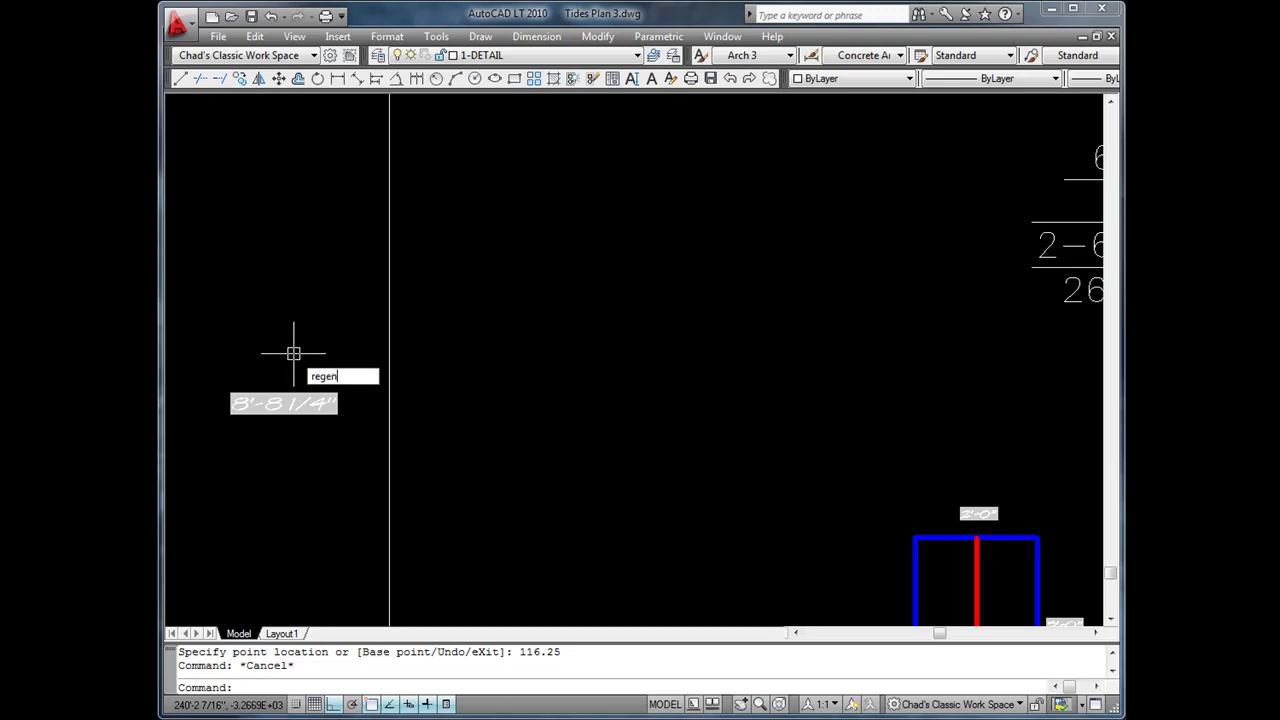
type("gen")
key("Return")
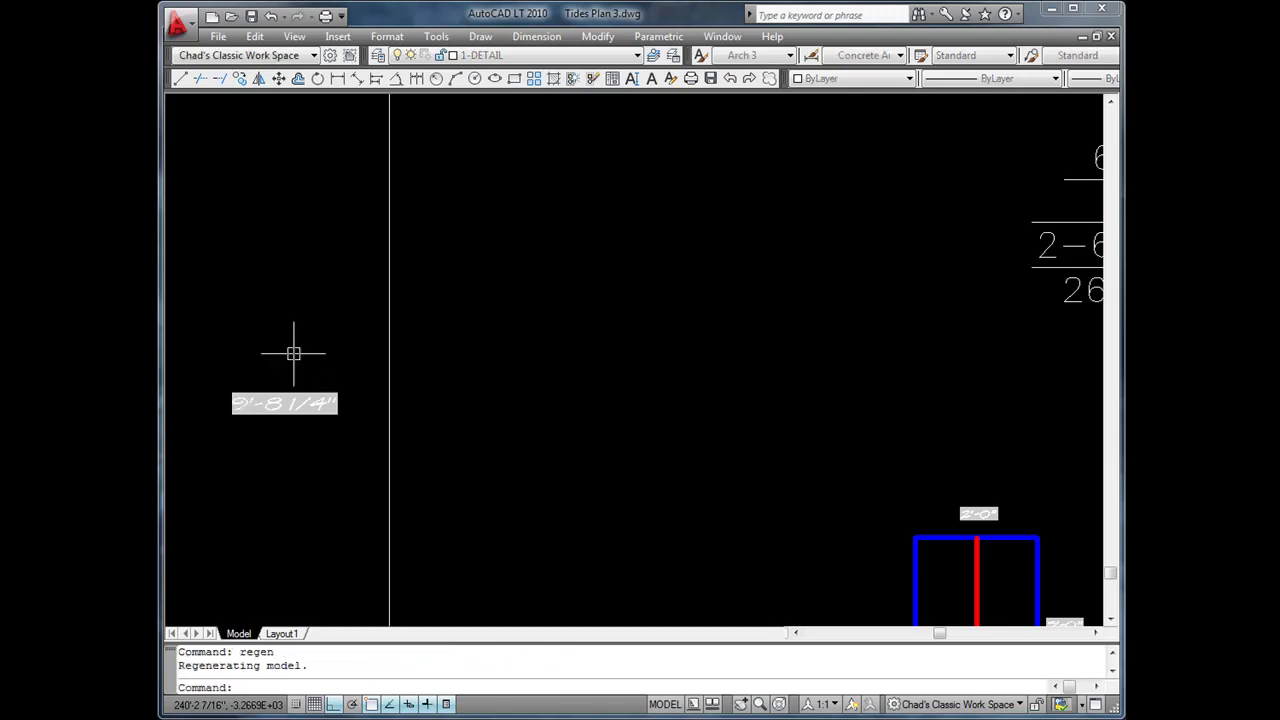
scroll(314, 366, "down", 4)
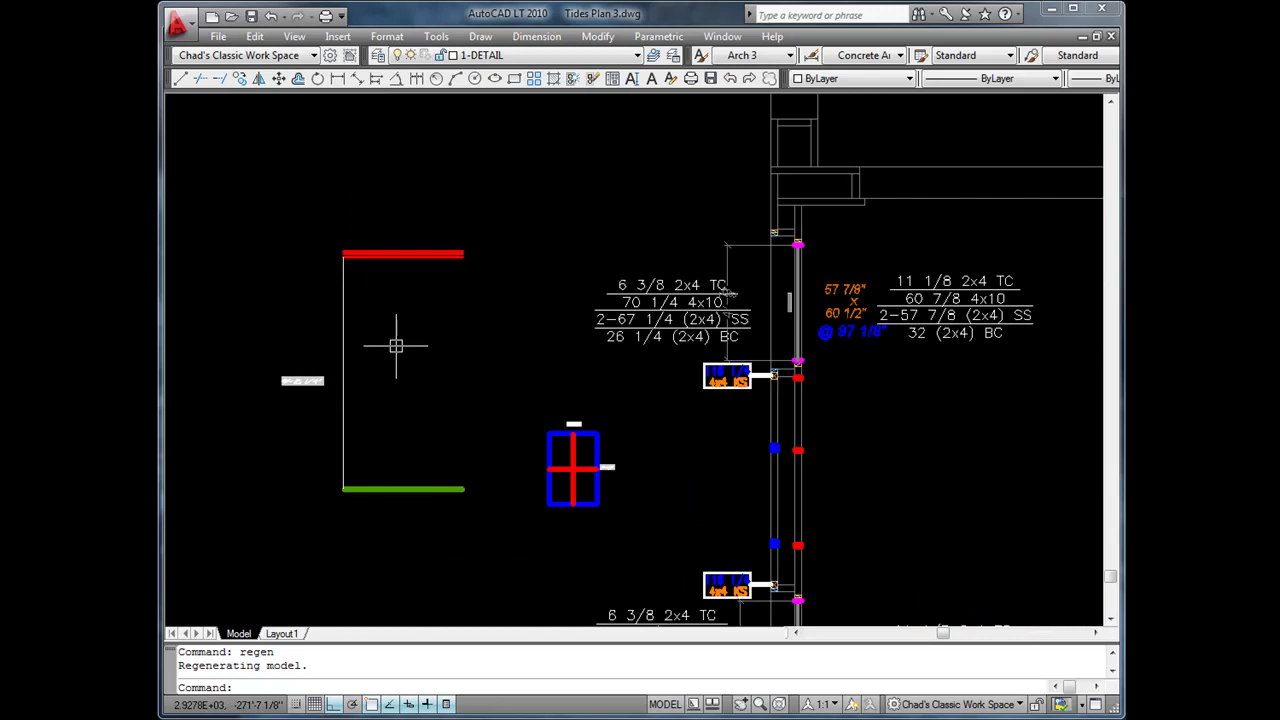
Move the window block by its top midpoint to the midpoint of the green bottom plate's underside.
left_click(280, 79)
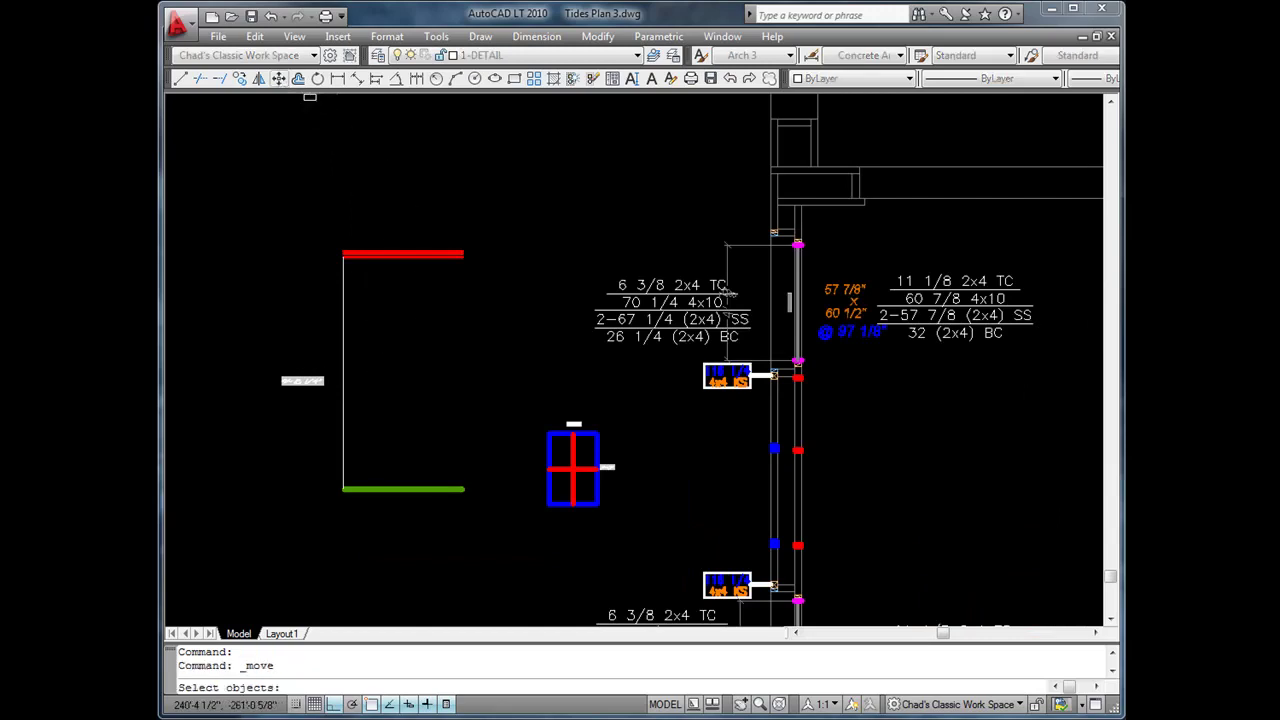
scroll(585, 420, "up", 5)
left_click(583, 446)
key("Return")
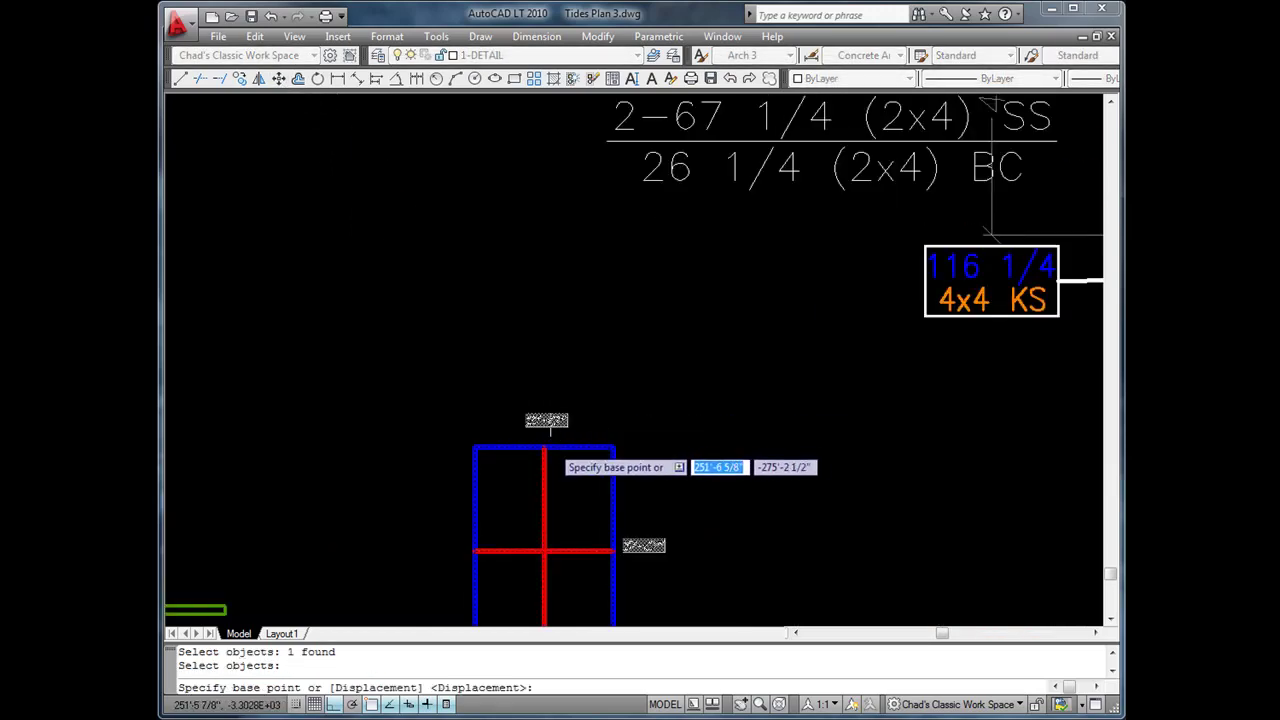
left_click(544, 449)
middle_click_drag(590, 430, 917, 238)
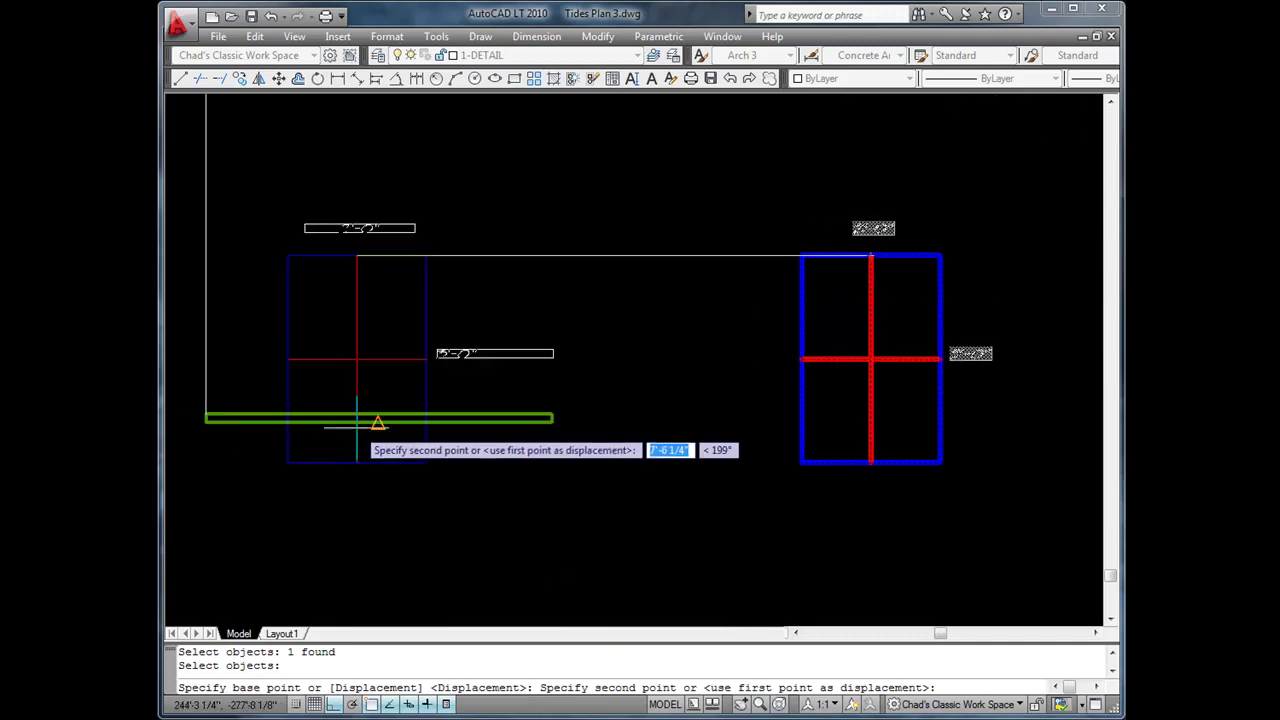
left_click(378, 419)
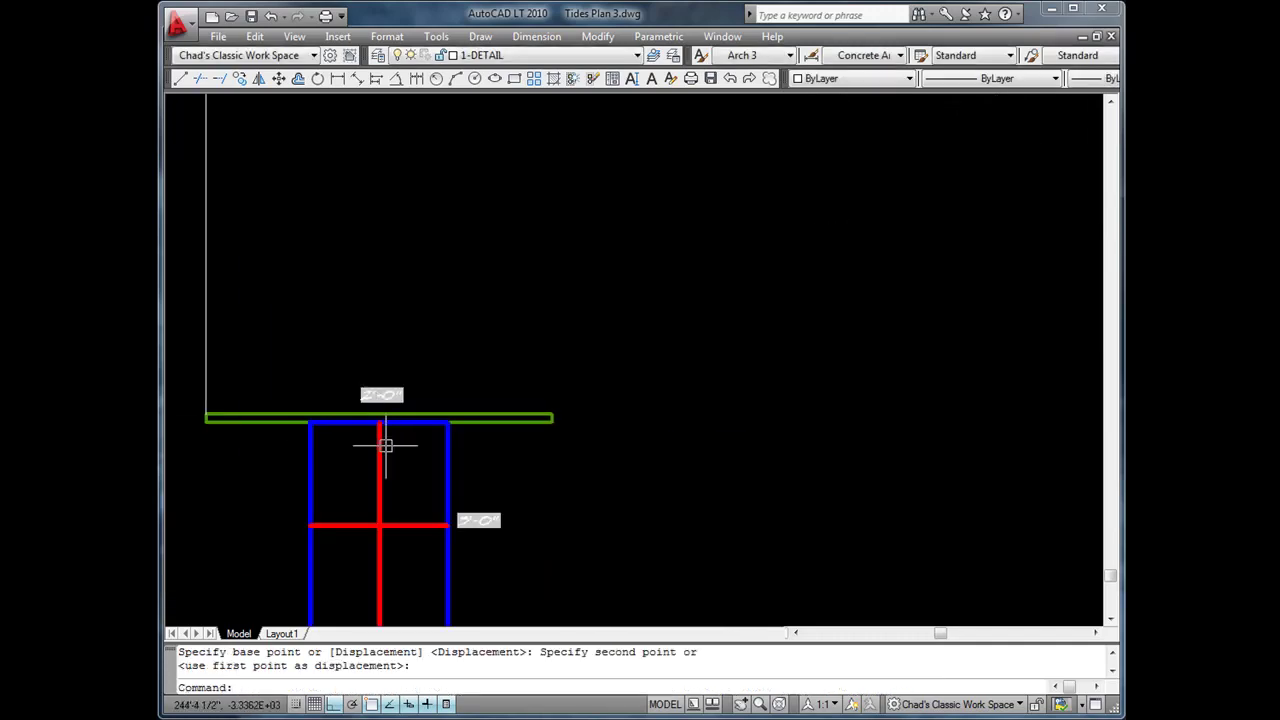
key("Escape")
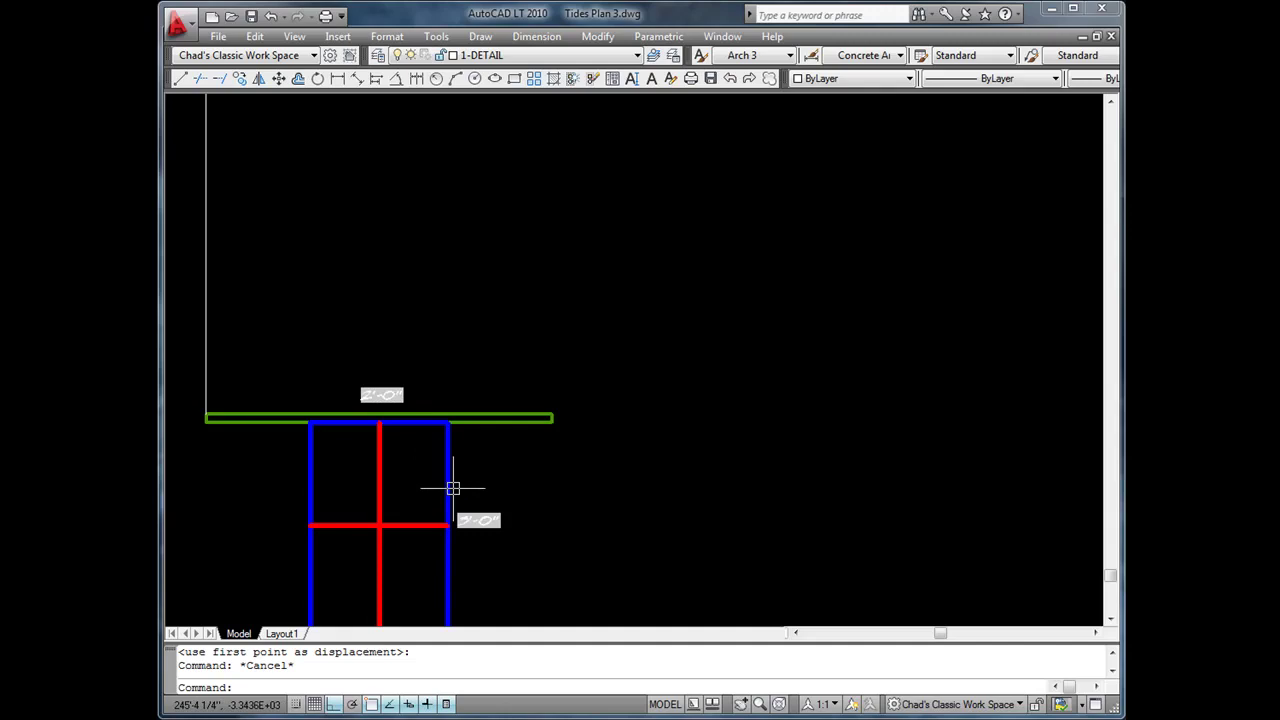
Check the window's height note in the plan and move the window block straight up 97.125 inches.
scroll(453, 488, "down", 3)
scroll(730, 375, "up", 3)
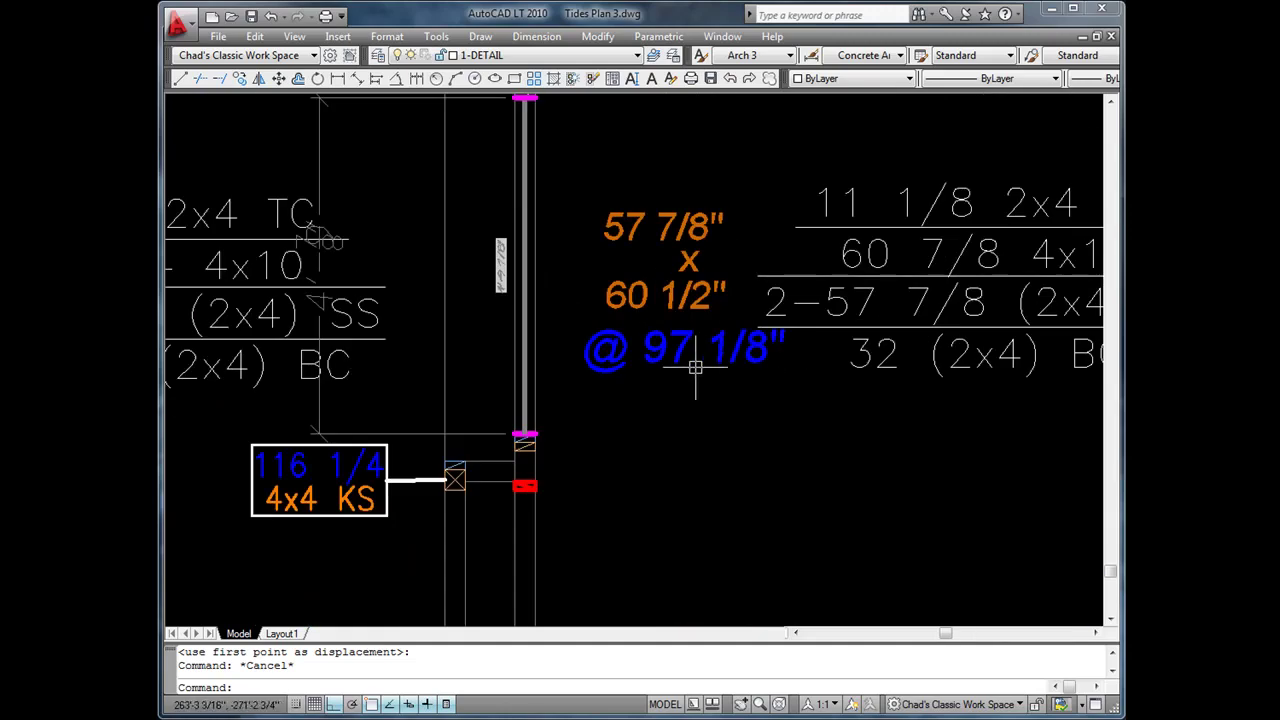
scroll(695, 368, "down", 5)
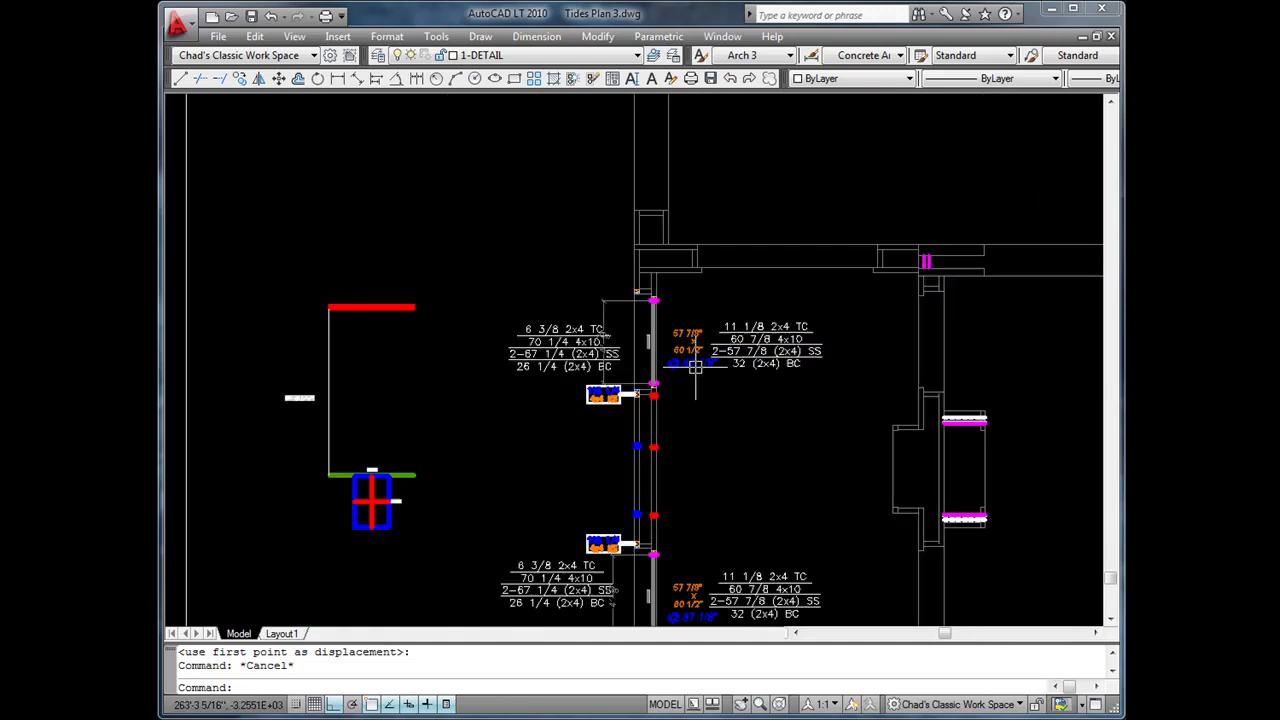
left_click(279, 79)
scroll(500, 405, "up", 5)
left_click(594, 402)
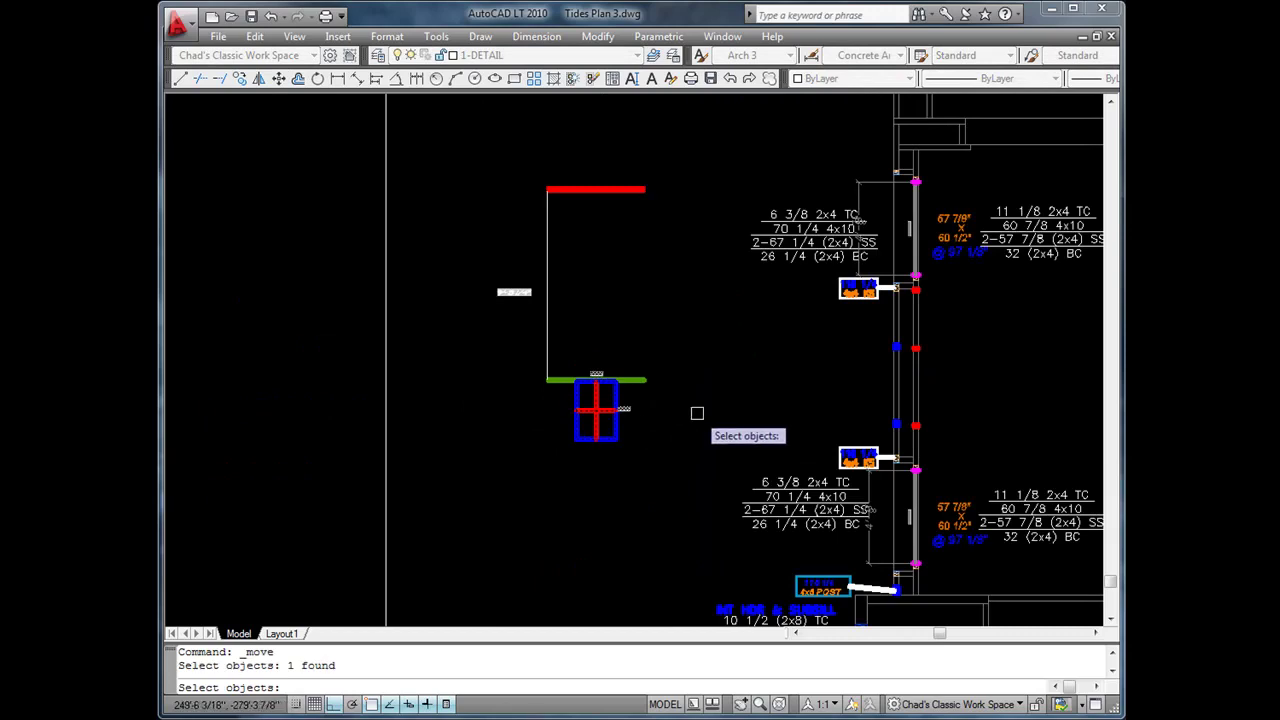
key("Return")
left_click(697, 413)
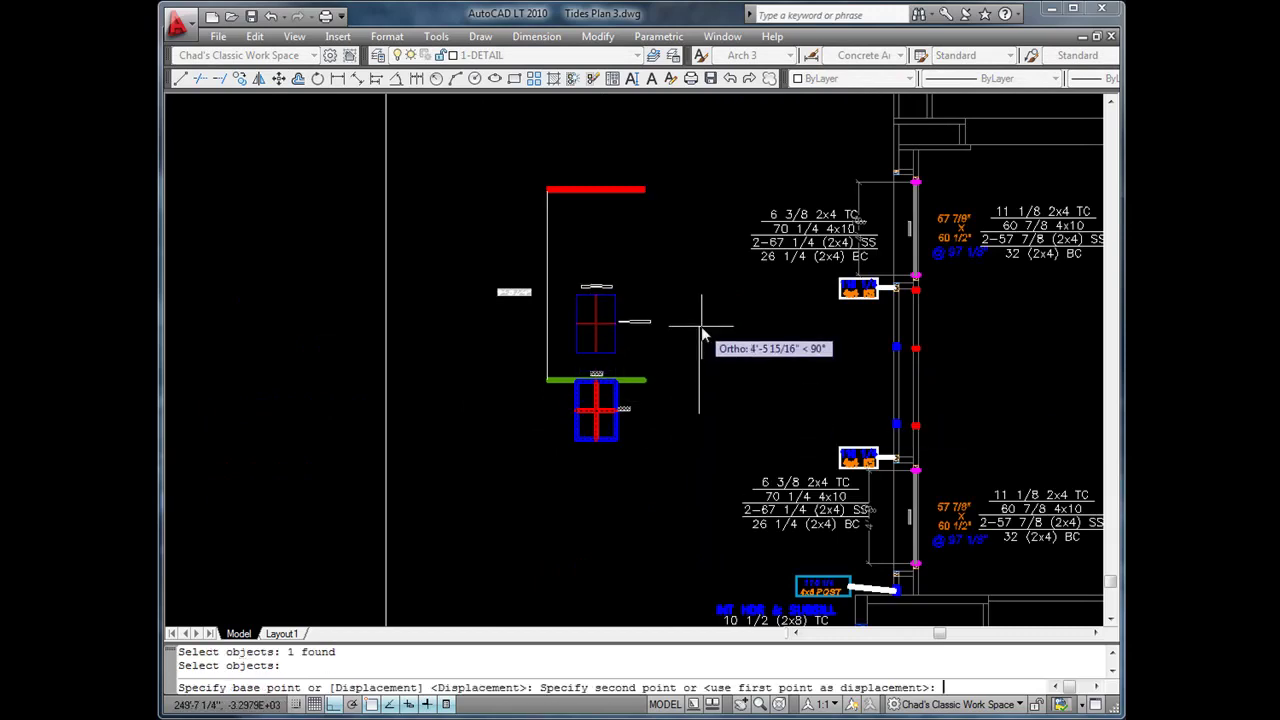
type("97.125")
key("Return")
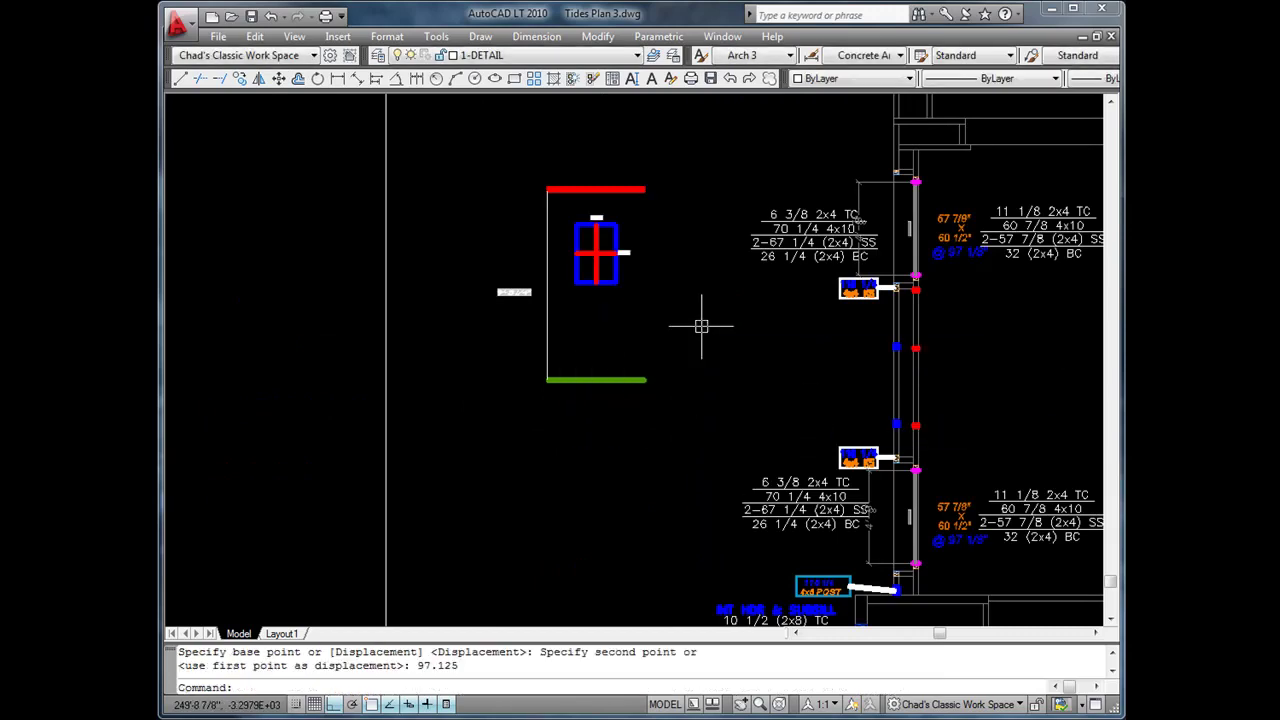
Check the window's size note in the plan and stretch the window block's width to 57.875 inches using its lower-right grip.
scroll(601, 265, "up", 3)
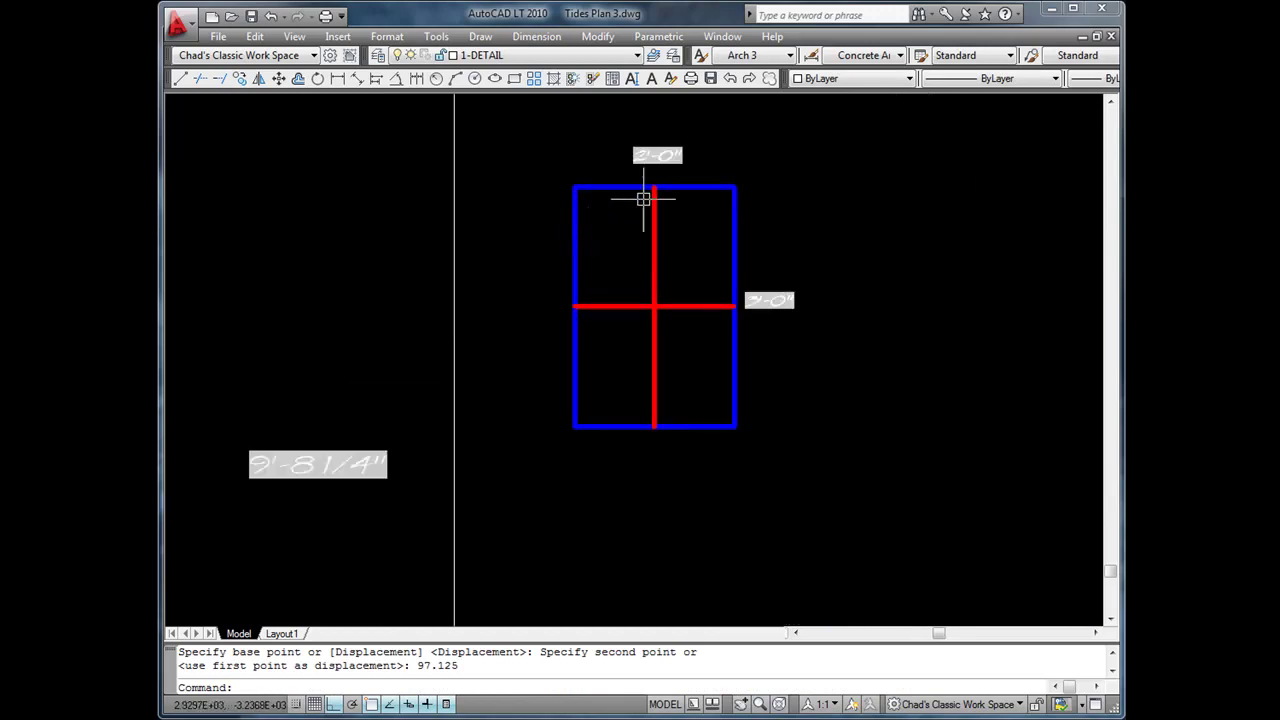
scroll(643, 199, "up", 4)
left_click(675, 162)
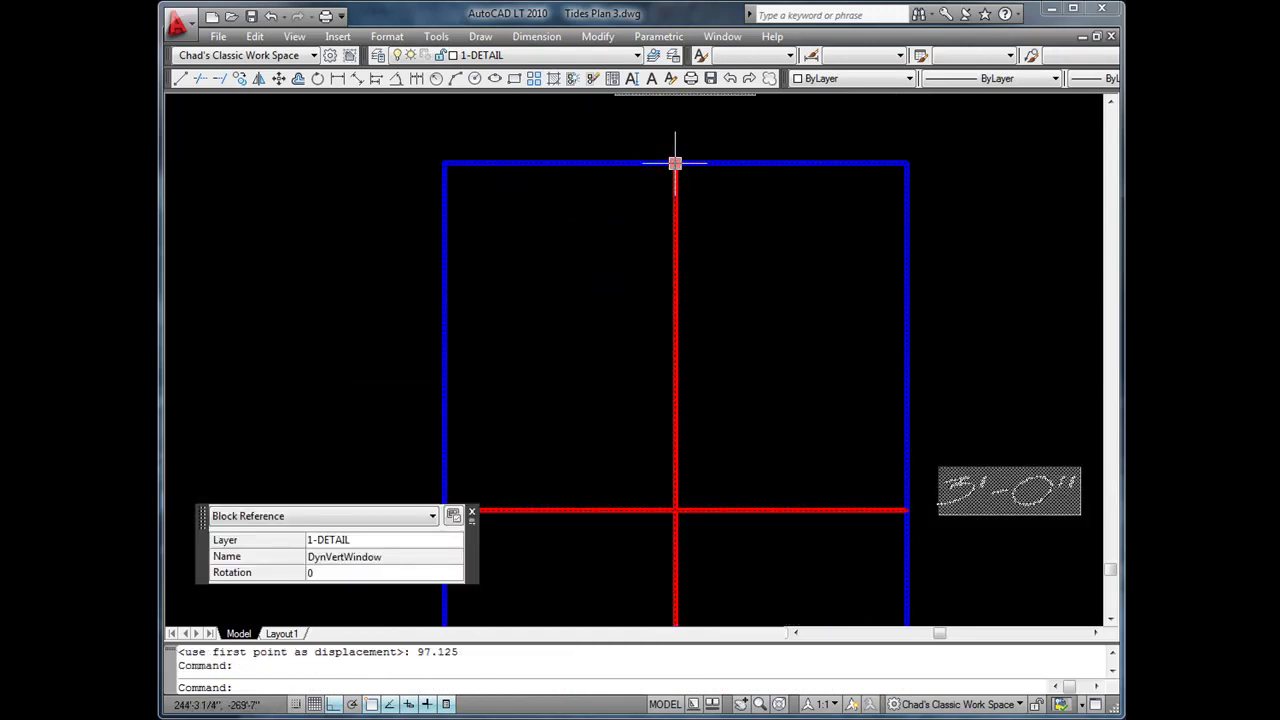
scroll(675, 162, "down", 8)
scroll(1027, 268, "up", 2)
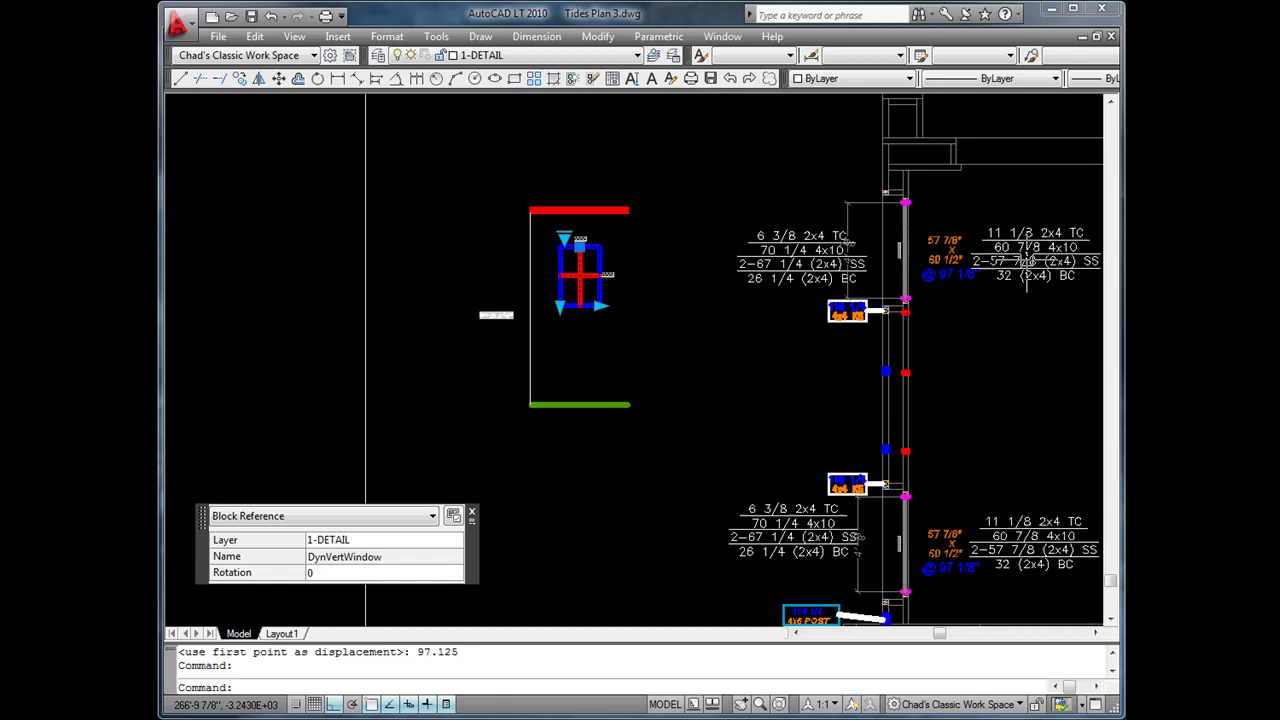
scroll(984, 254, "up", 4)
scroll(888, 209, "down", 3)
scroll(634, 209, "down", 4)
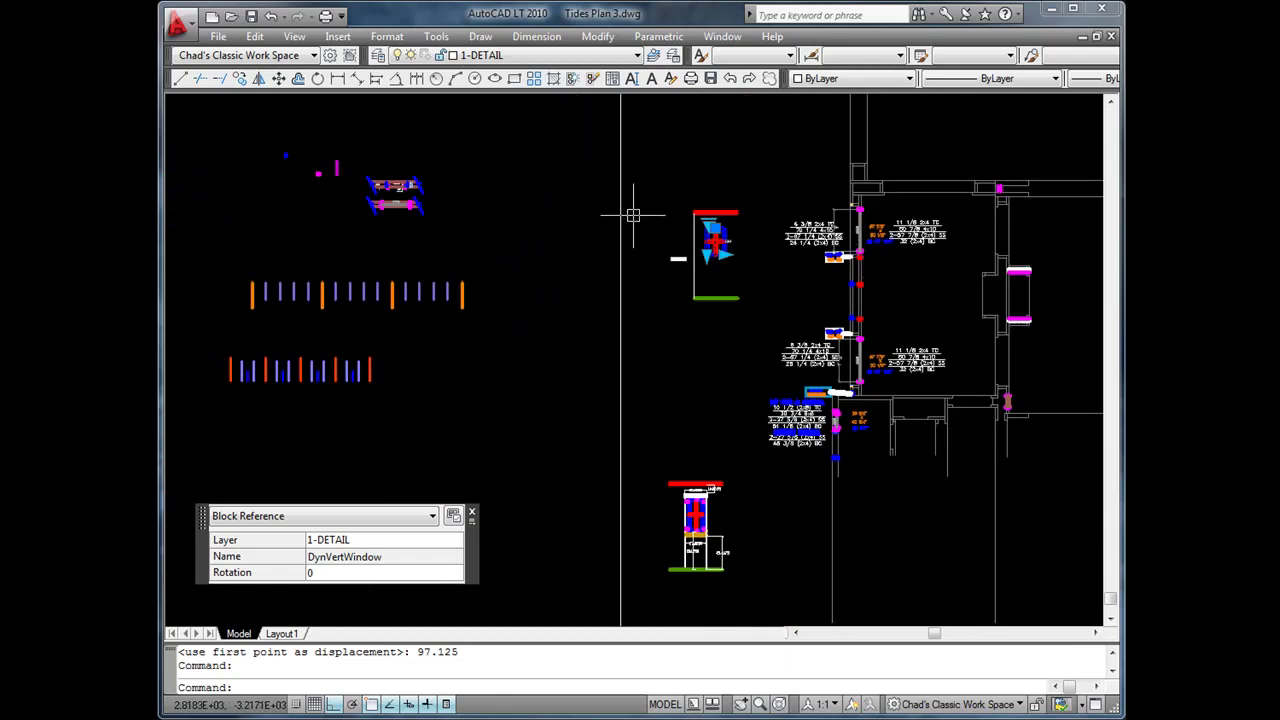
scroll(729, 275, "up", 6)
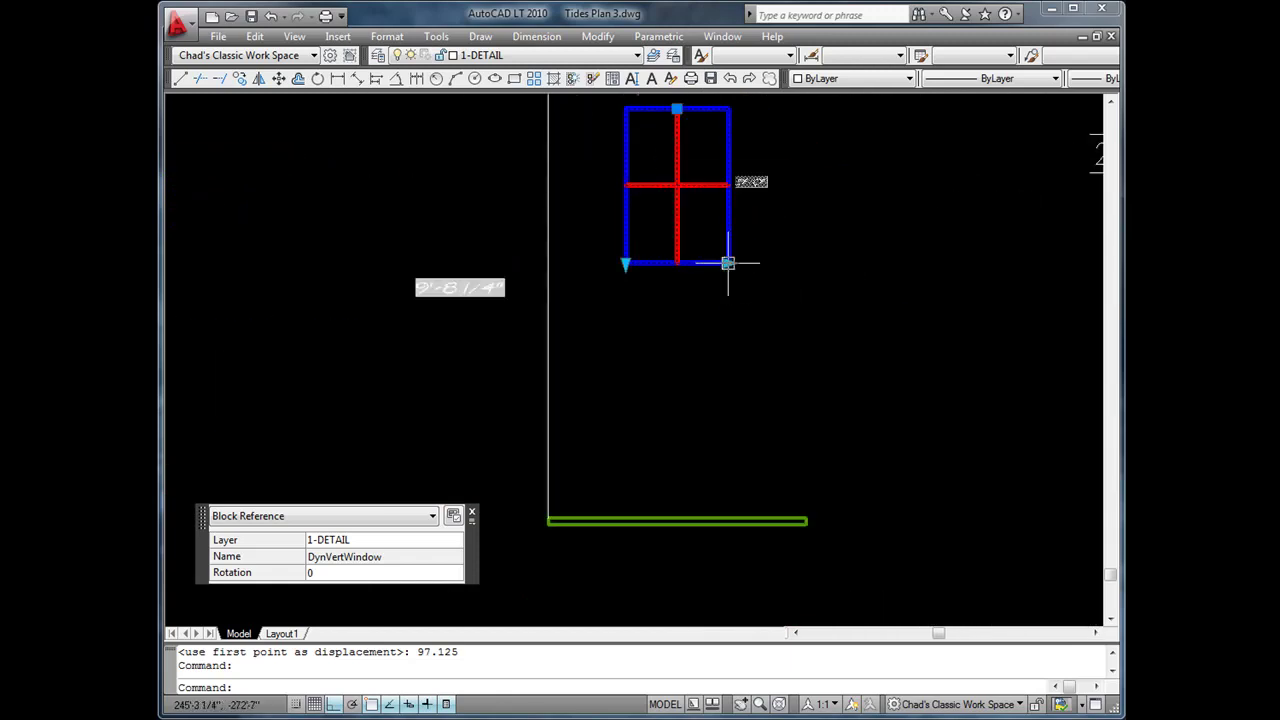
left_click(728, 263)
type("57.8")
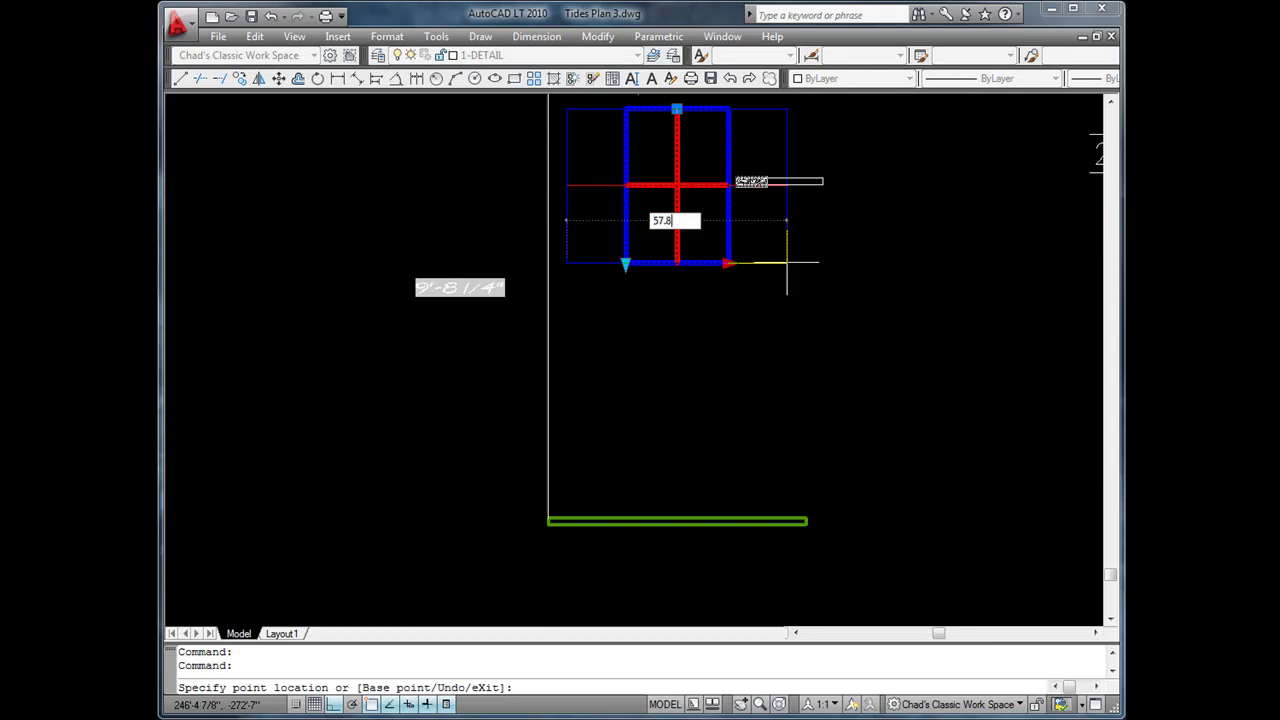
type("75")
key("Return")
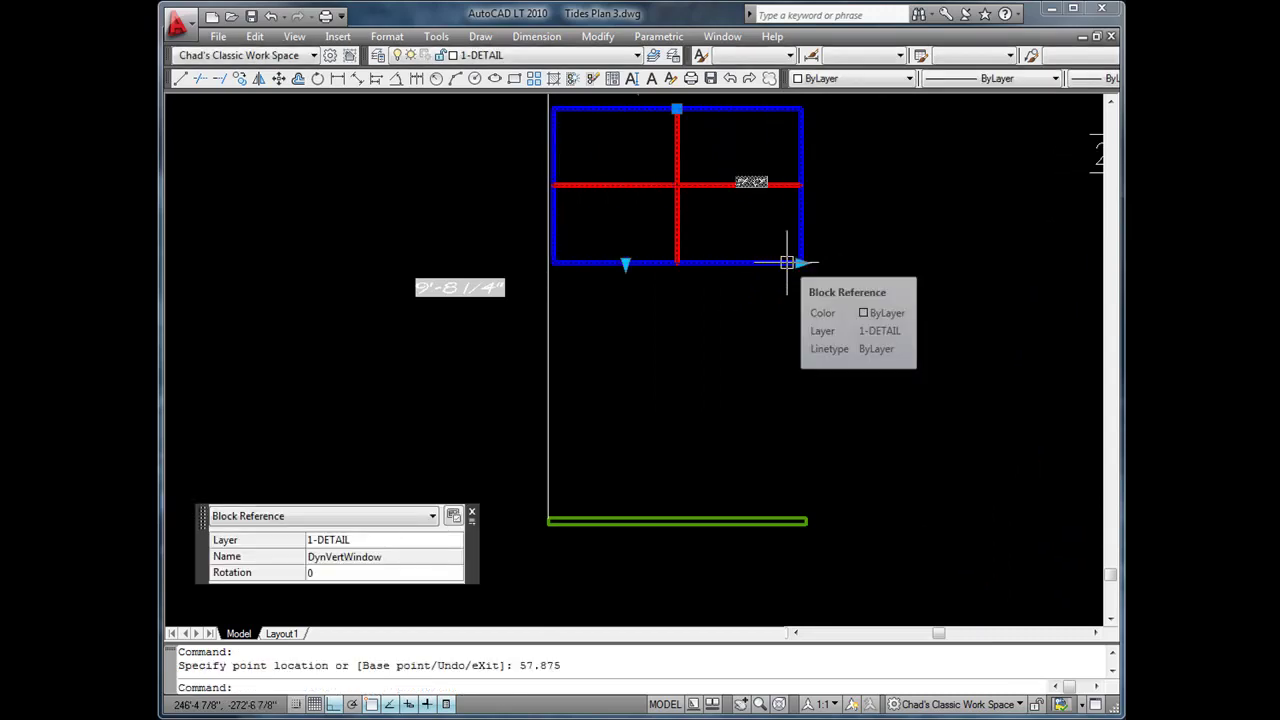
Stretch the window block's height to 60.5 inches using its bottom grip, then deselect it.
left_click(625, 263)
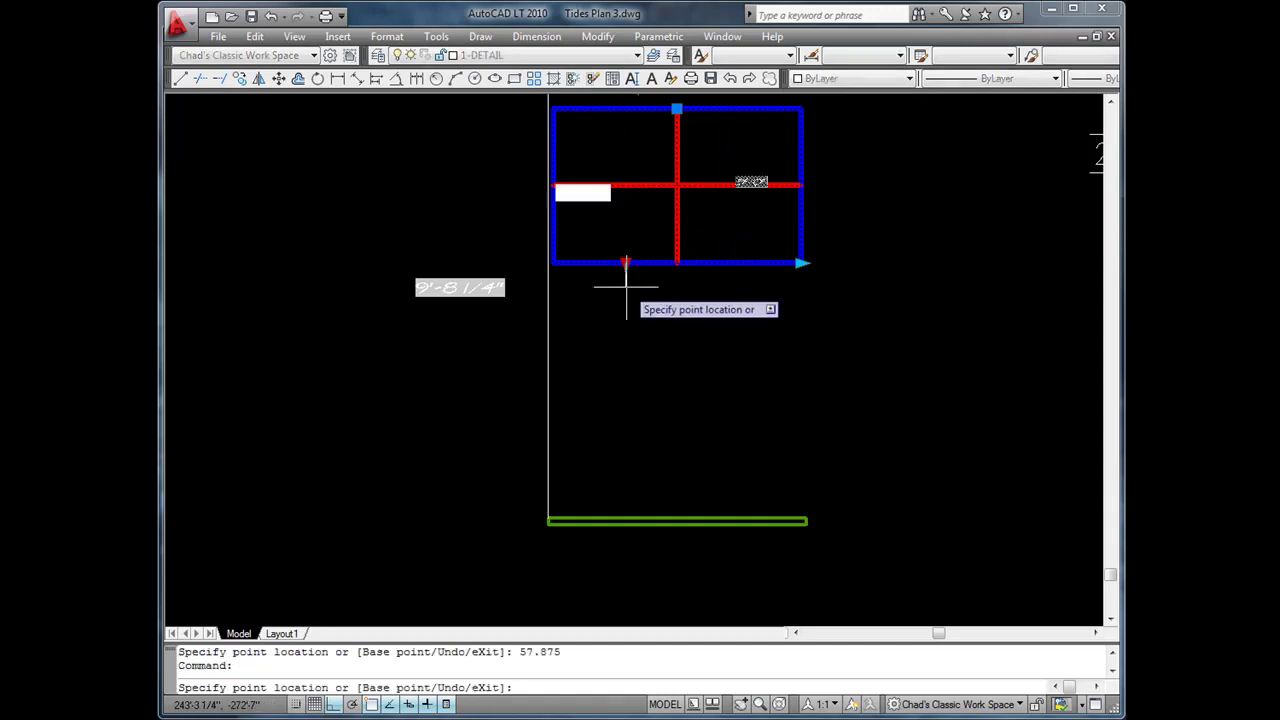
type("60.5")
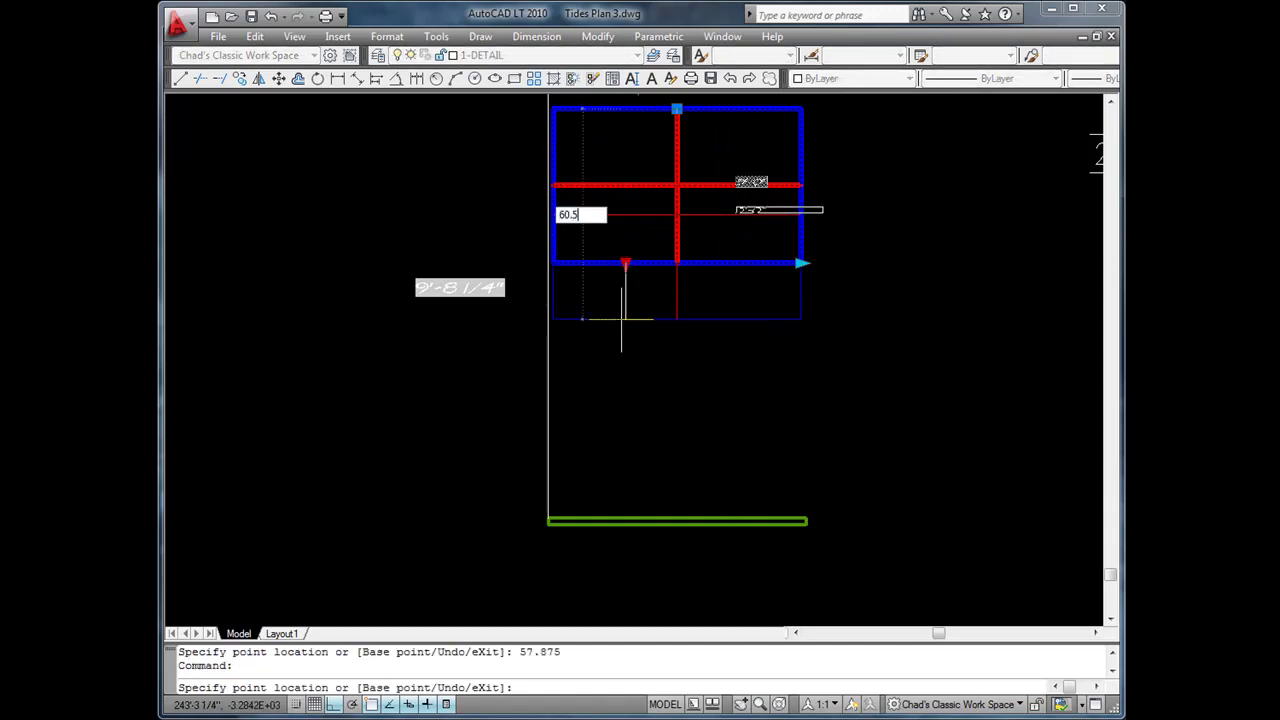
key("Return")
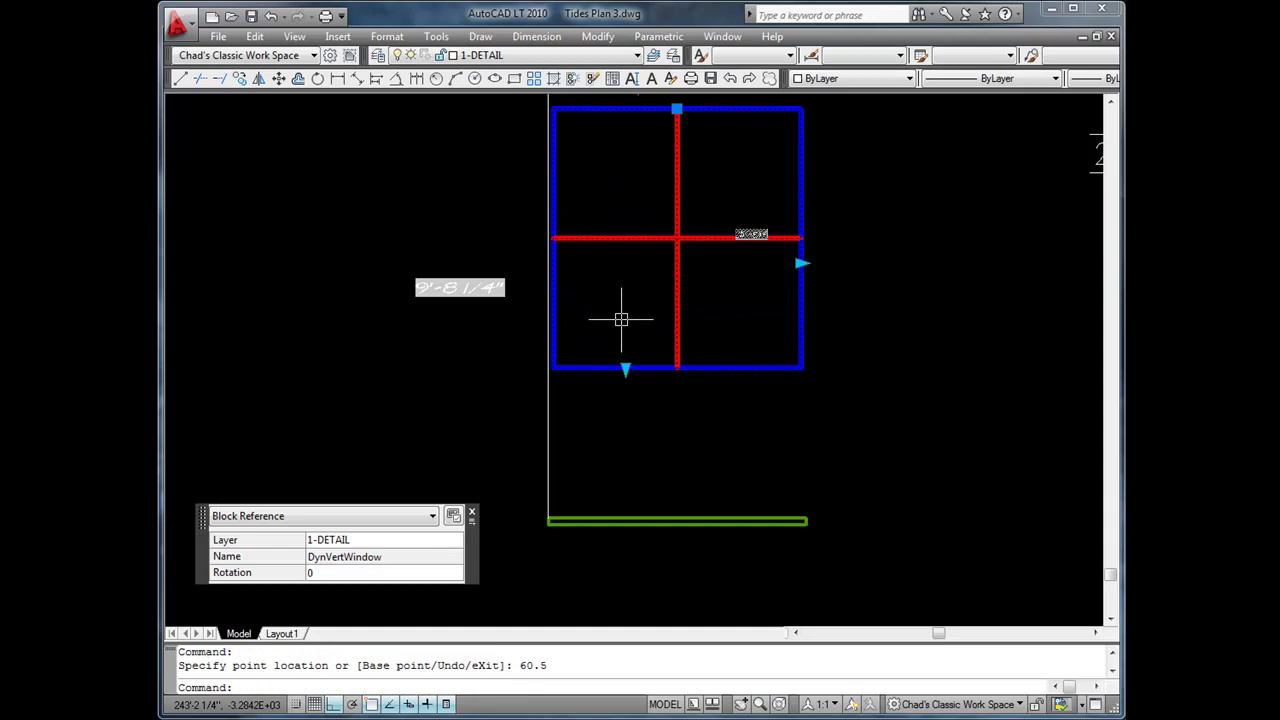
scroll(616, 404, "down", 3)
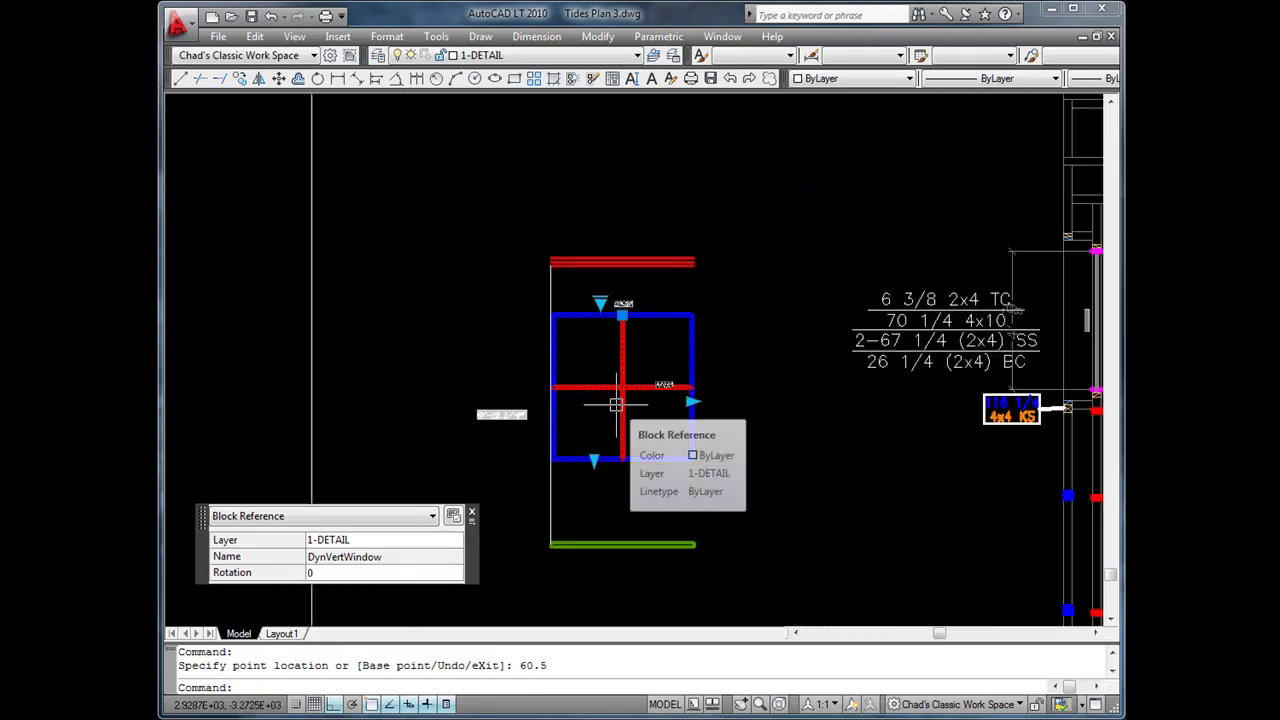
key("Escape")
key("Escape")
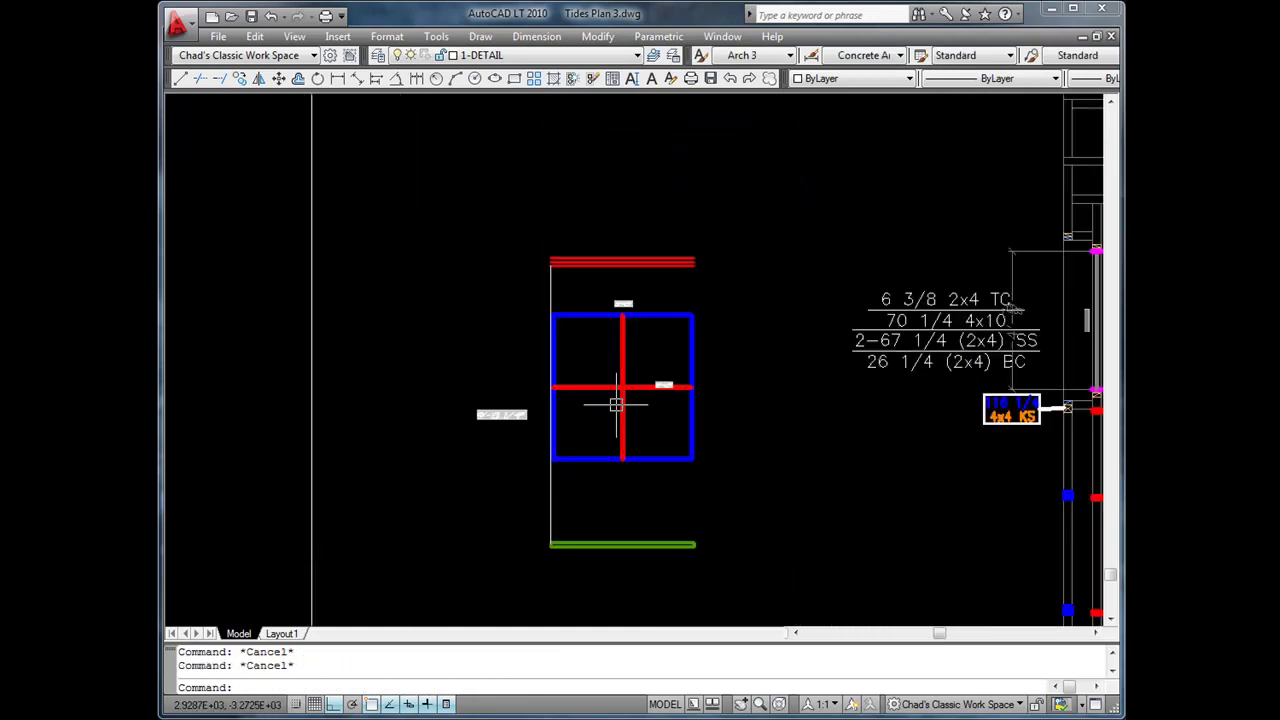
Regenerate the drawing to update the window block's size text, and inspect the width and height labels.
key("Return")
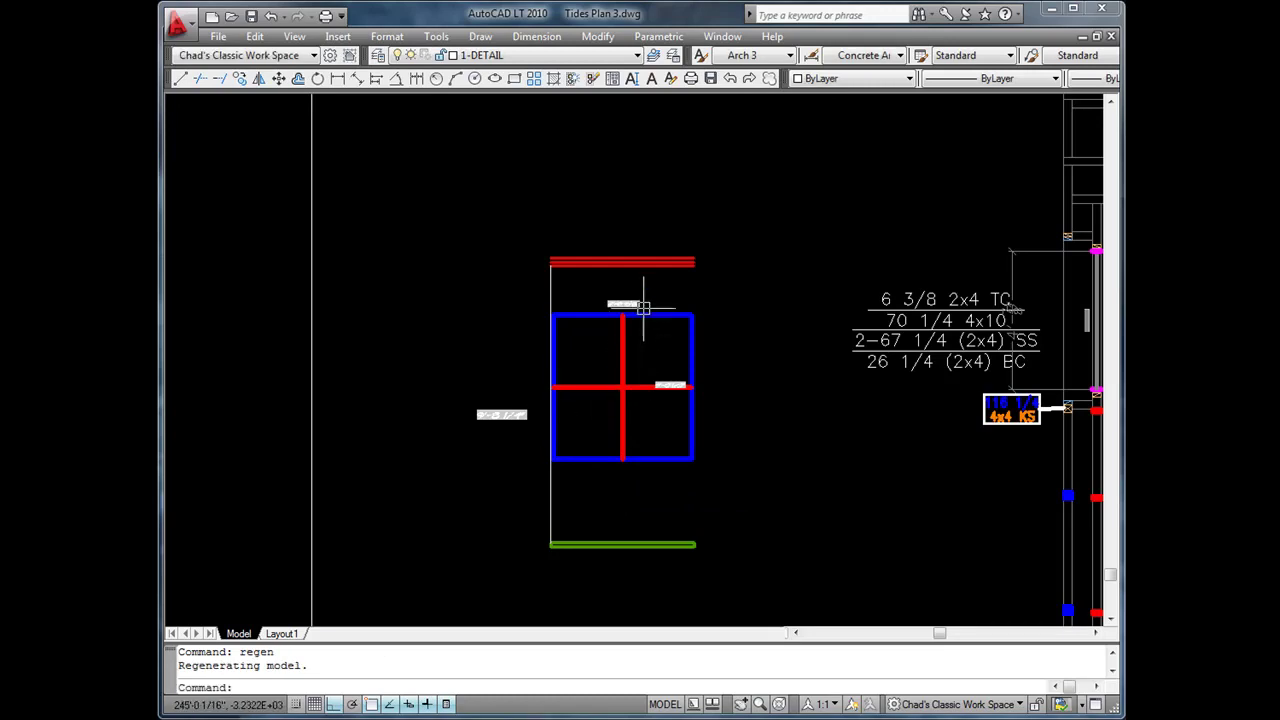
scroll(629, 300, "up", 5)
scroll(630, 297, "up", 2)
scroll(640, 305, "down", 5)
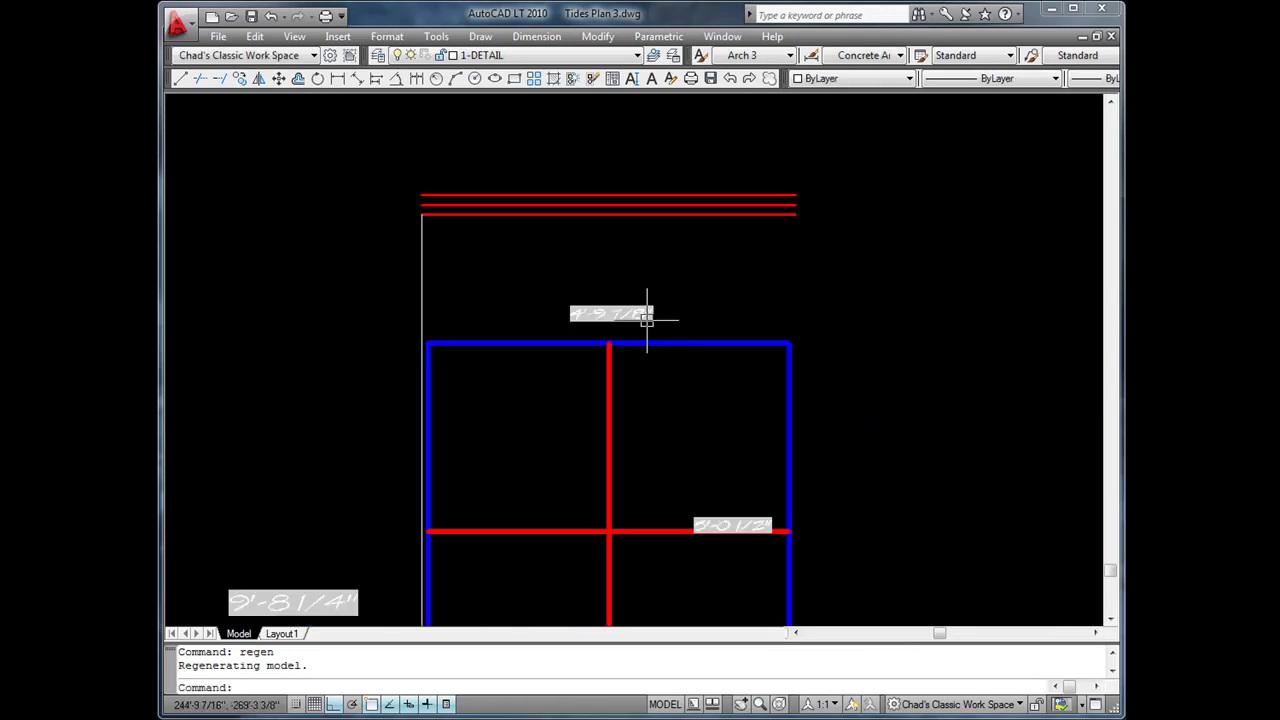
scroll(700, 442, "up", 6)
scroll(706, 447, "down", 6)
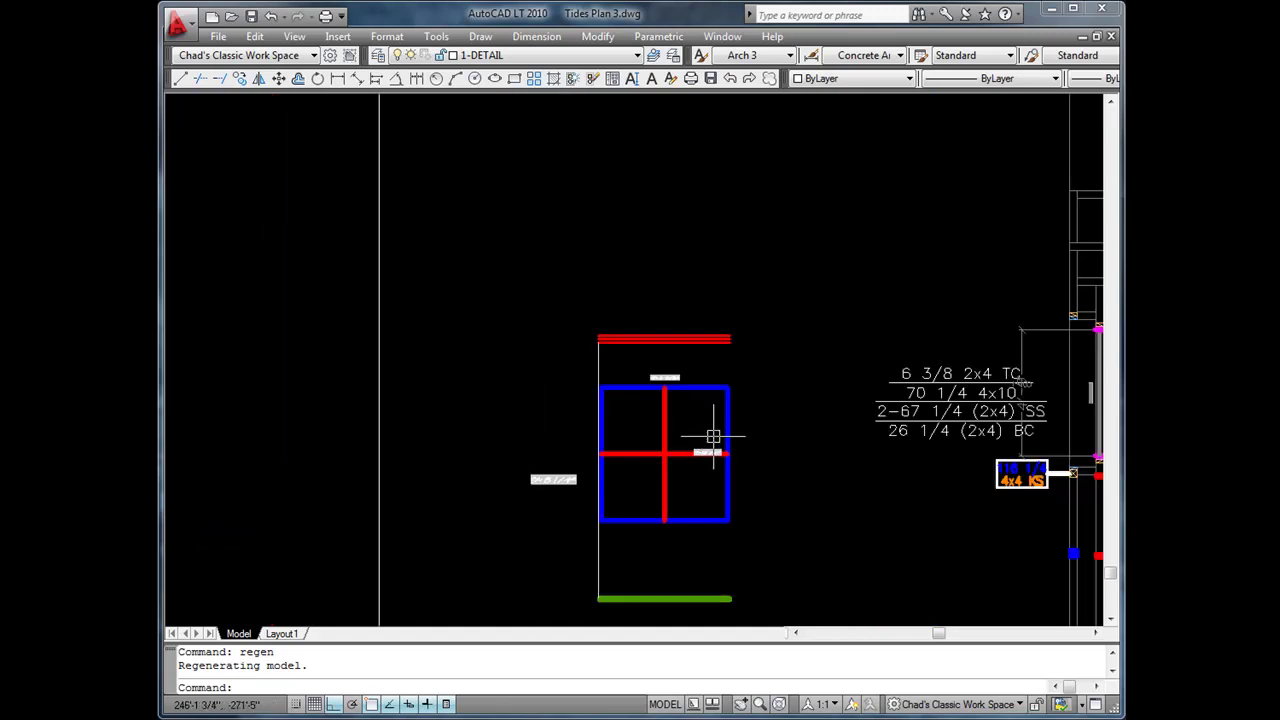
Move the wall template block horizontally to the left, leaving wall space beside the window's left edge.
middle_click_drag(714, 434, 694, 300)
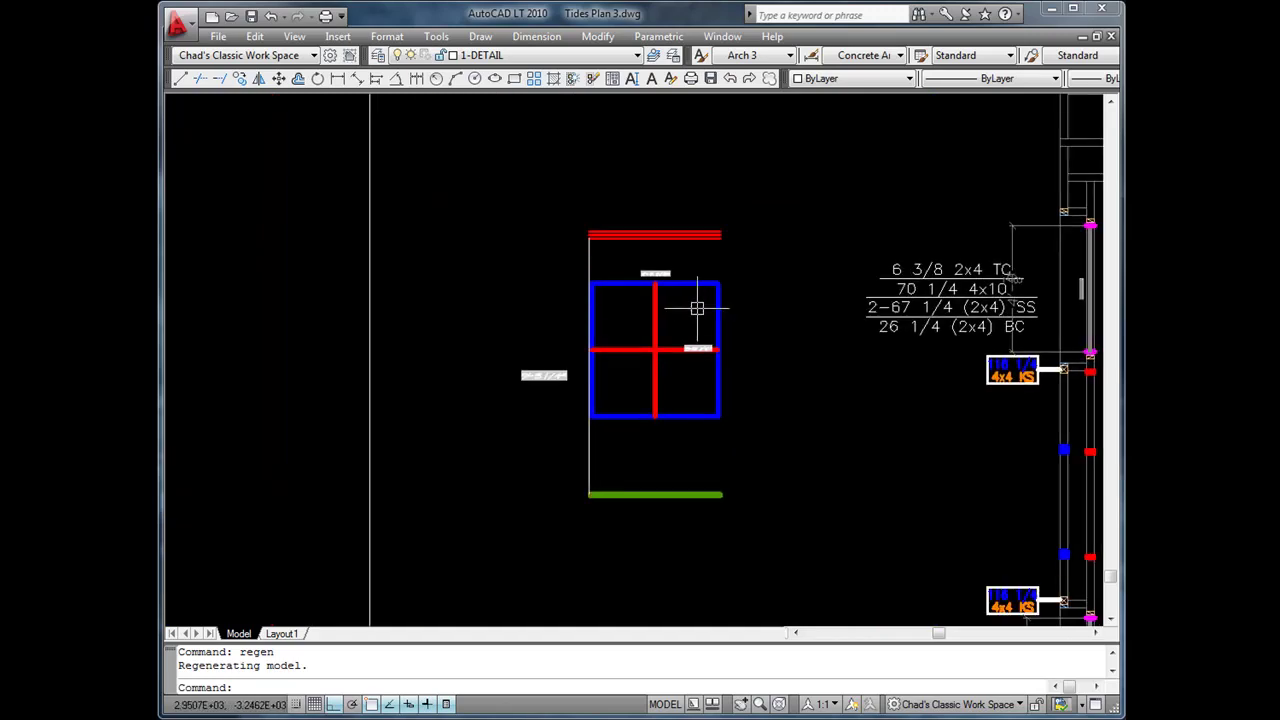
left_click(280, 80)
left_click(668, 233)
key("Return")
left_click(753, 178)
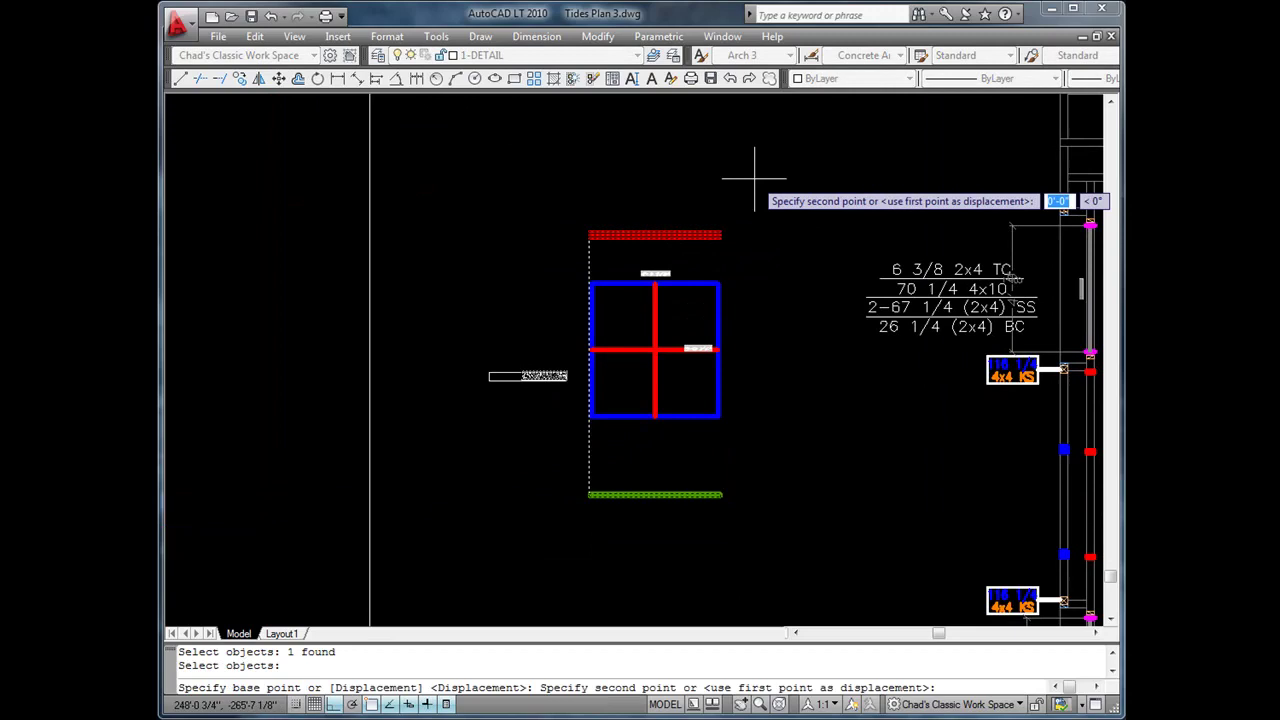
left_click(662, 180)
Stretch the wall template's plates to the right past the window, to a length of about 10 feet.
left_click(629, 232)
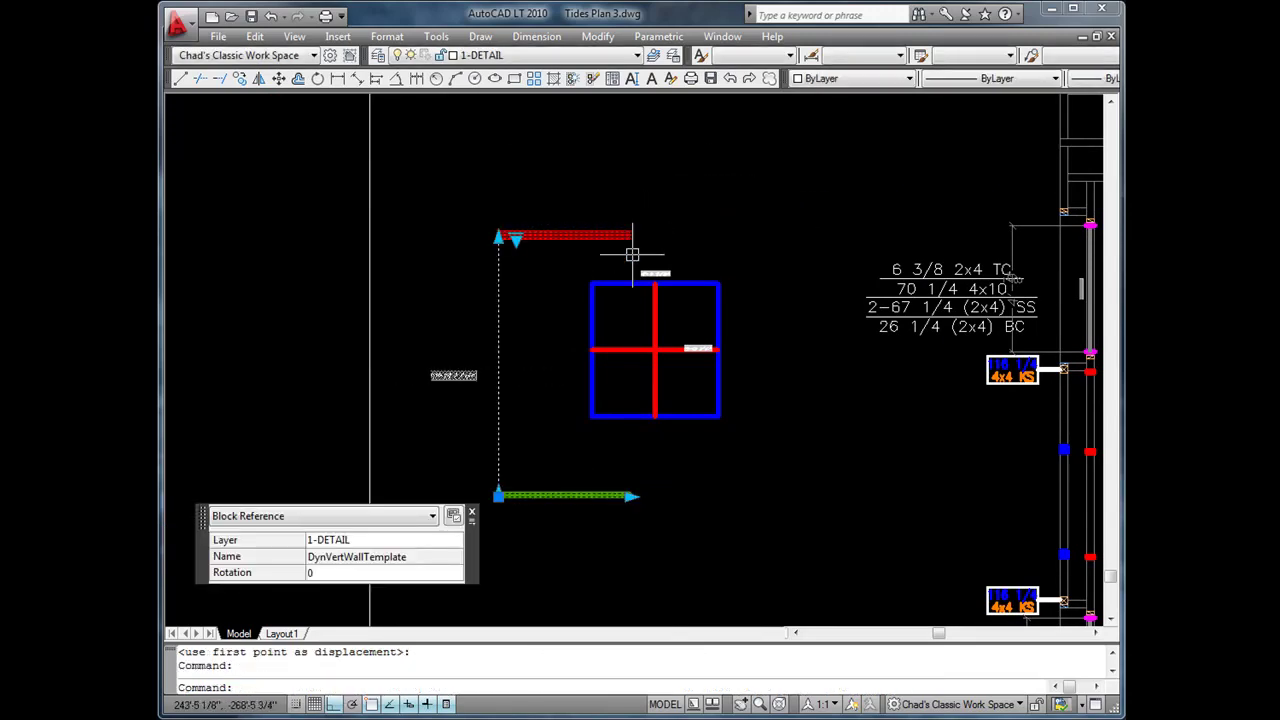
left_click(629, 496)
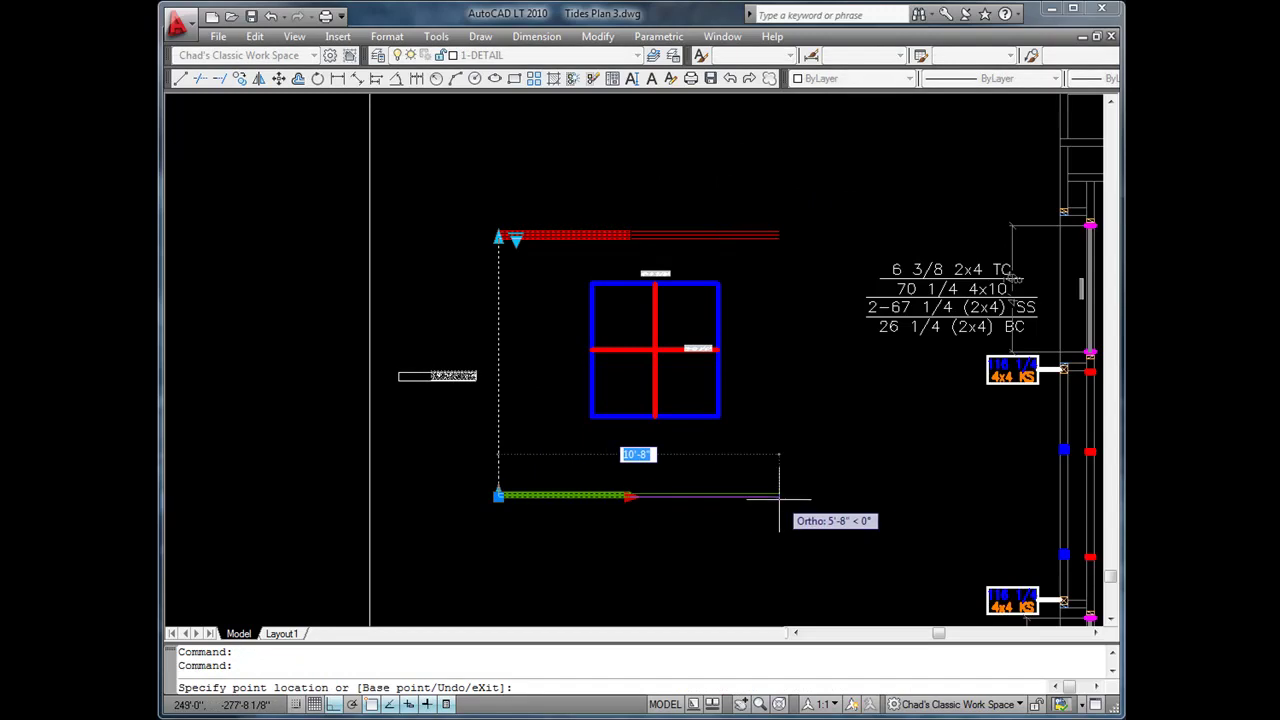
key("Escape")
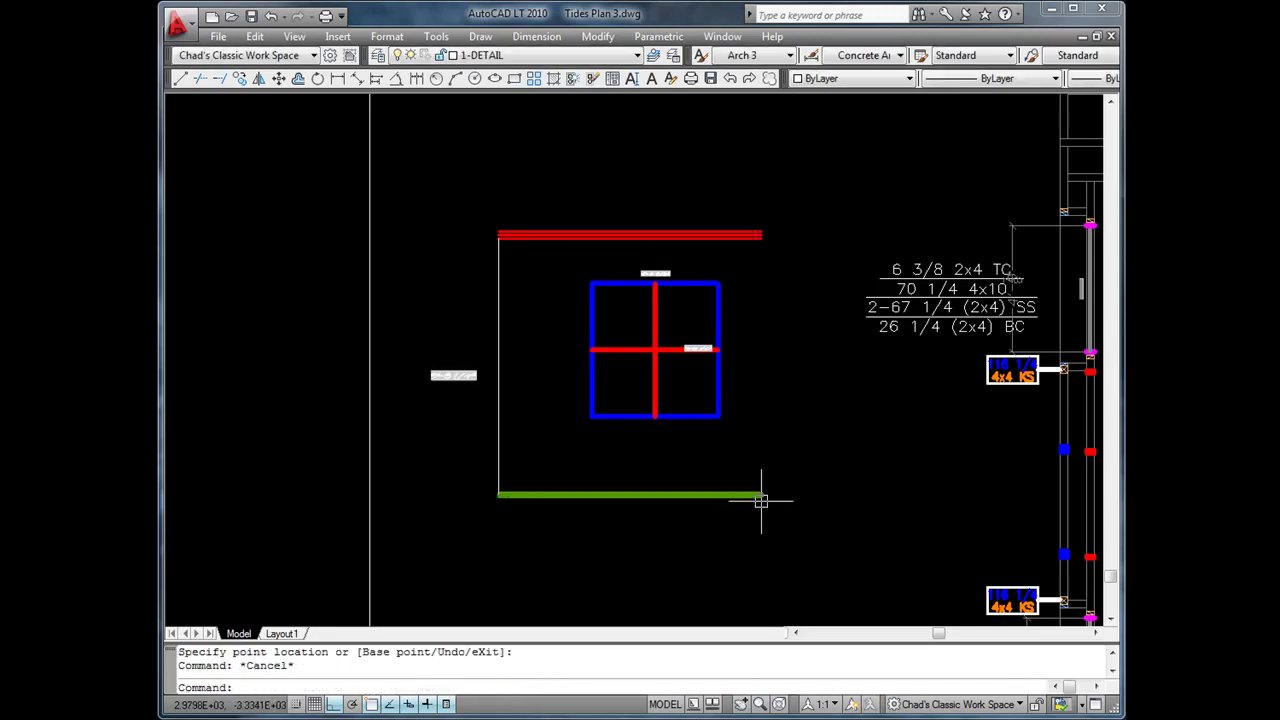
Insert the DynHeader block from Dynamic Windows.dwg through DesignCenter at the window's upper-left corner.
scroll(761, 500, "down", 2)
middle_click_drag(786, 471, 731, 469)
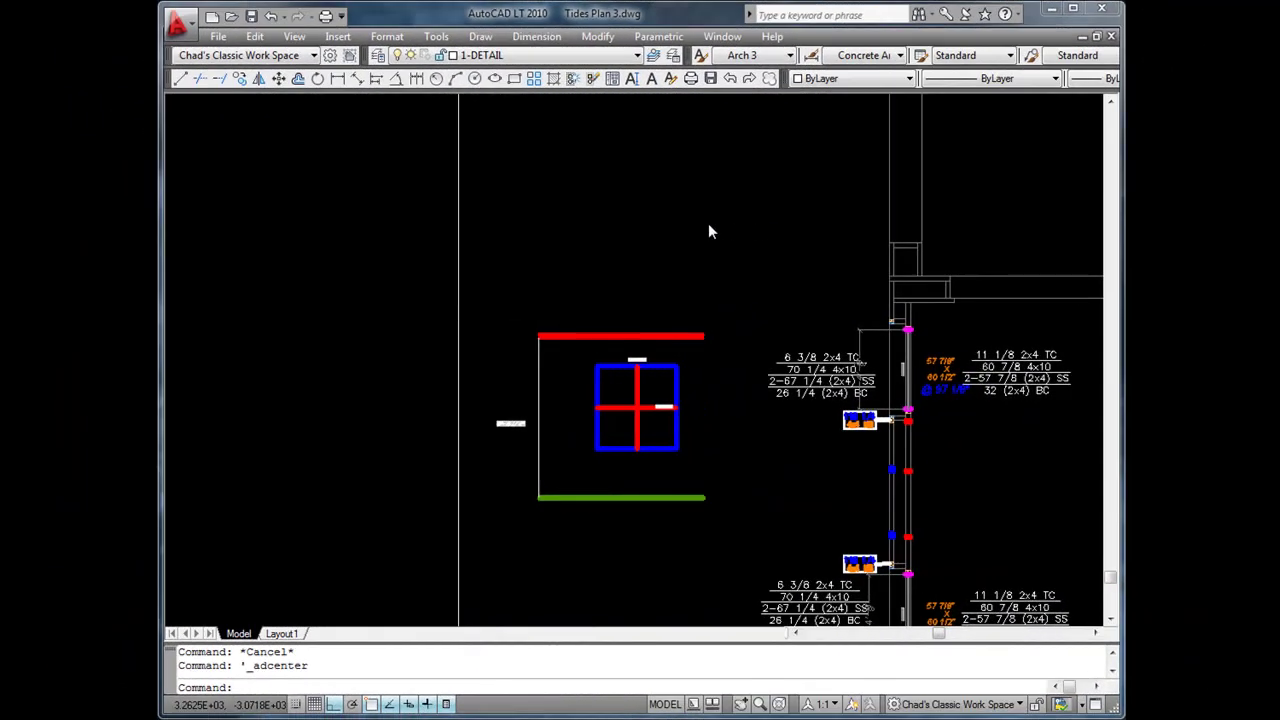
left_click(700, 222)
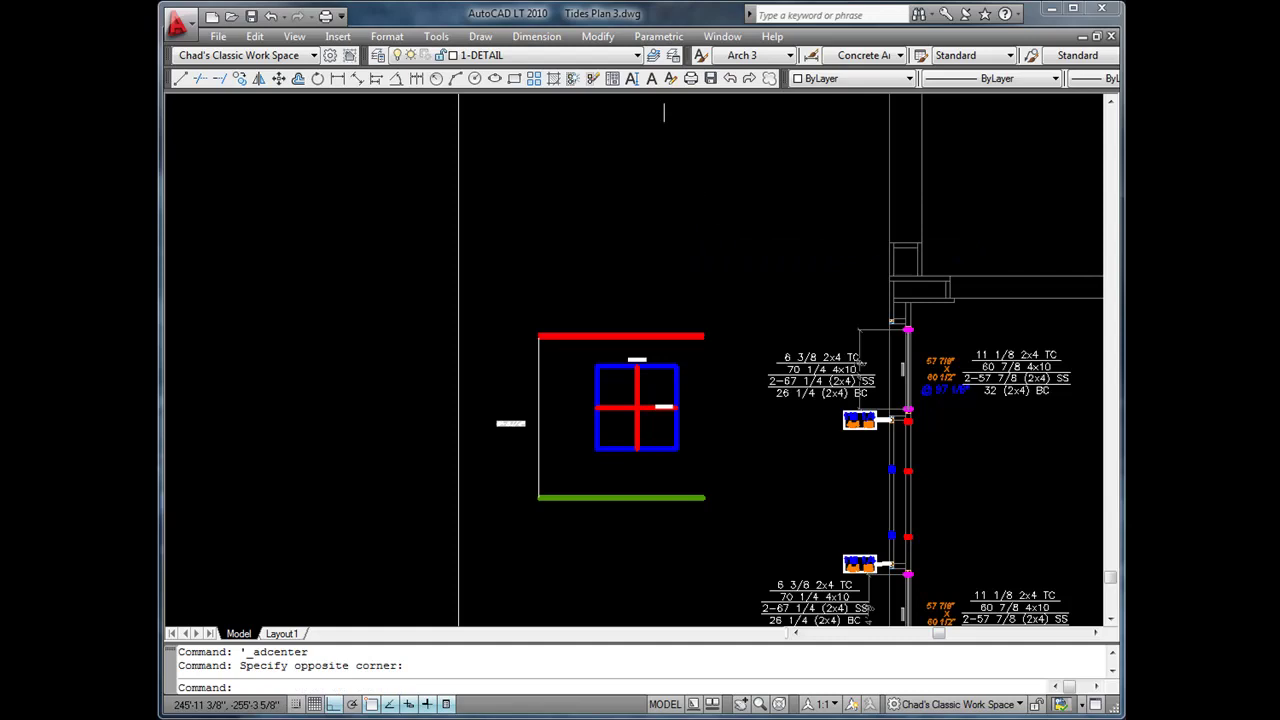
left_click(612, 79)
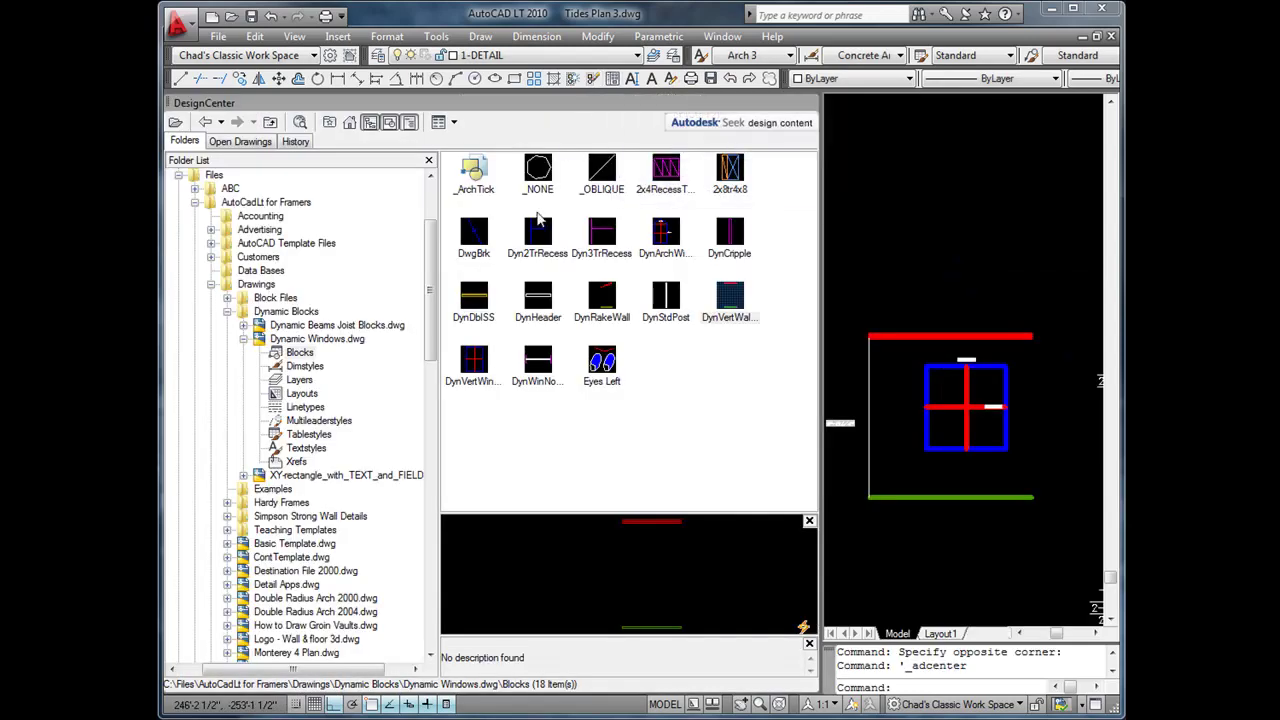
left_click(538, 299)
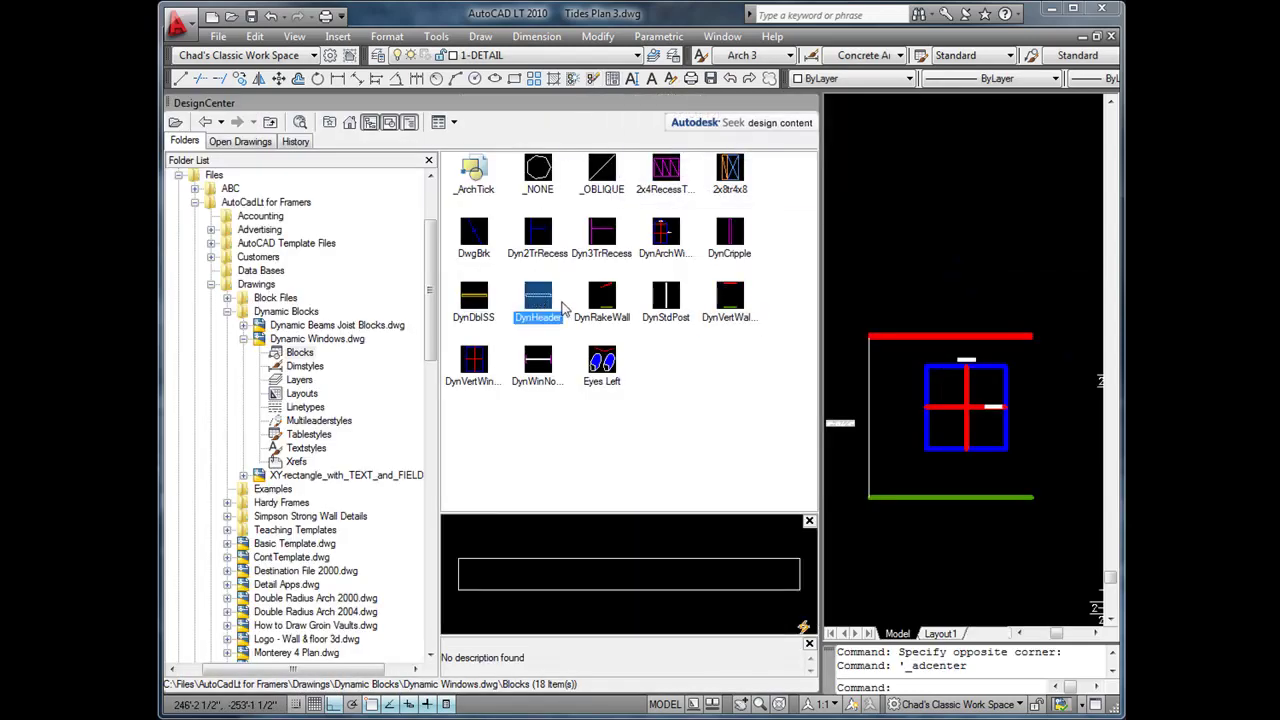
left_click_drag(531, 298, 940, 312)
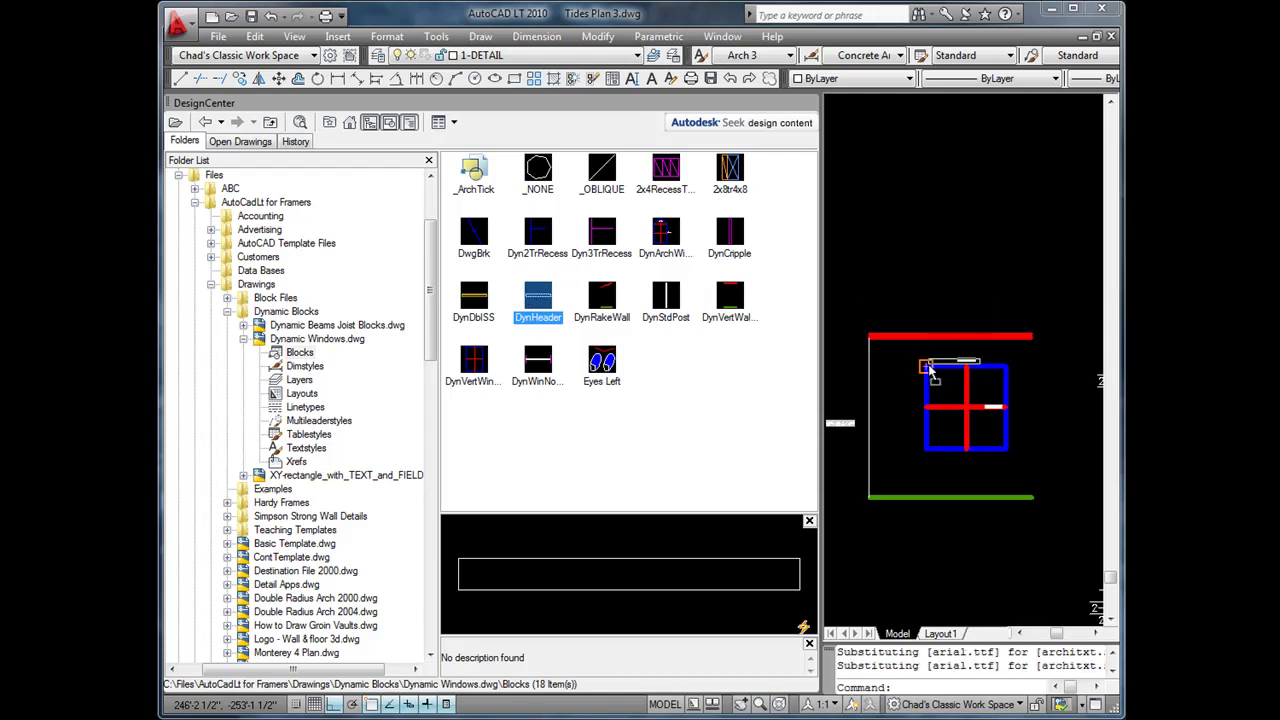
left_click_drag(928, 368, 928, 366)
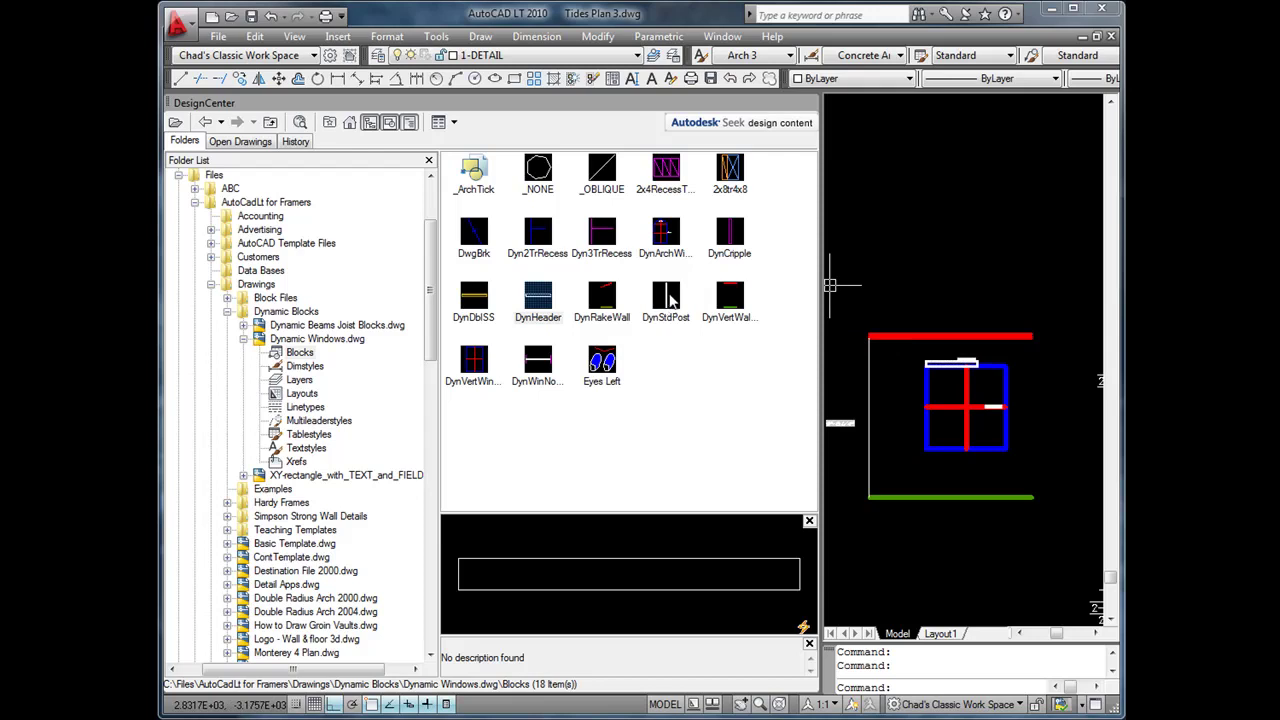
Insert the DynStdPost block against the window's left edge with its top at the window's upper-left corner, and close DesignCenter.
mouse_move(668, 298)
left_mouse_down()
mouse_move(745, 378)
mouse_move(928, 440)
mouse_move(905, 415)
mouse_move(920, 369)
left_mouse_up()
scroll(920, 369, "up", 4)
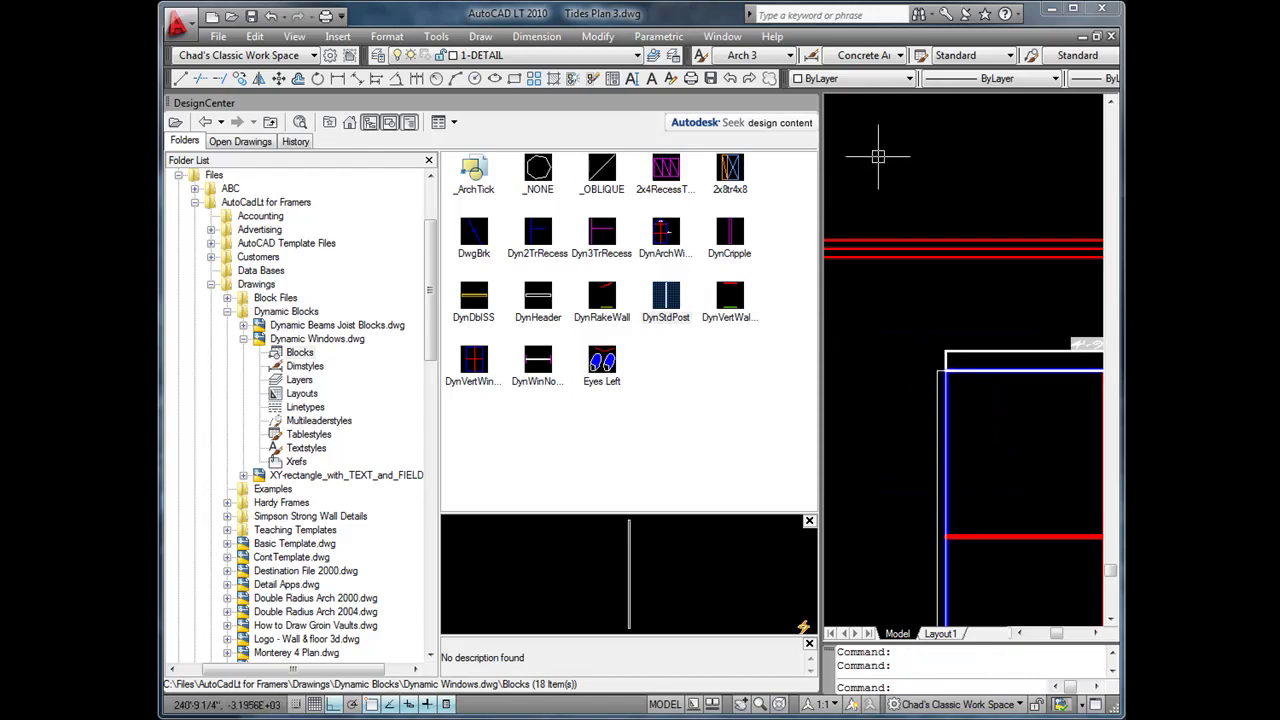
left_click(810, 105)
scroll(826, 160, "down", 3)
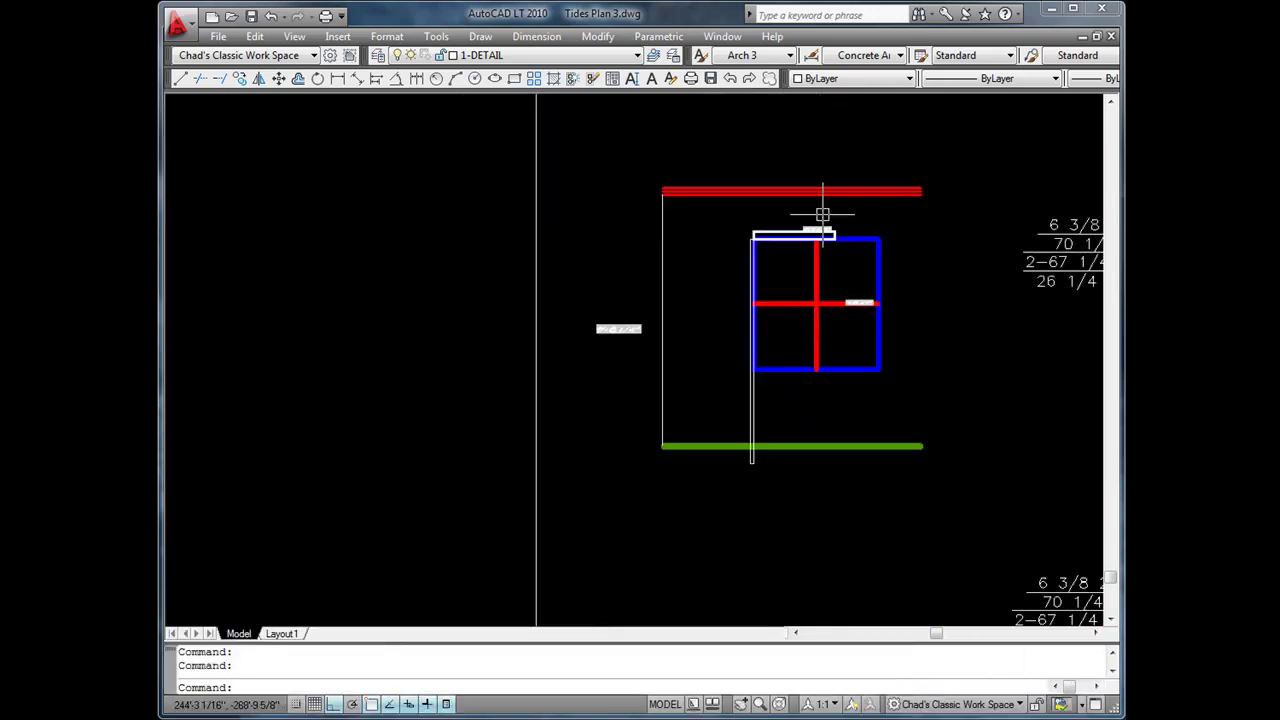
Copy the post one post width to the left, from its upper-right corner to its upper-left corner.
scroll(785, 275, "up", 5)
left_click(737, 273)
key("Return")
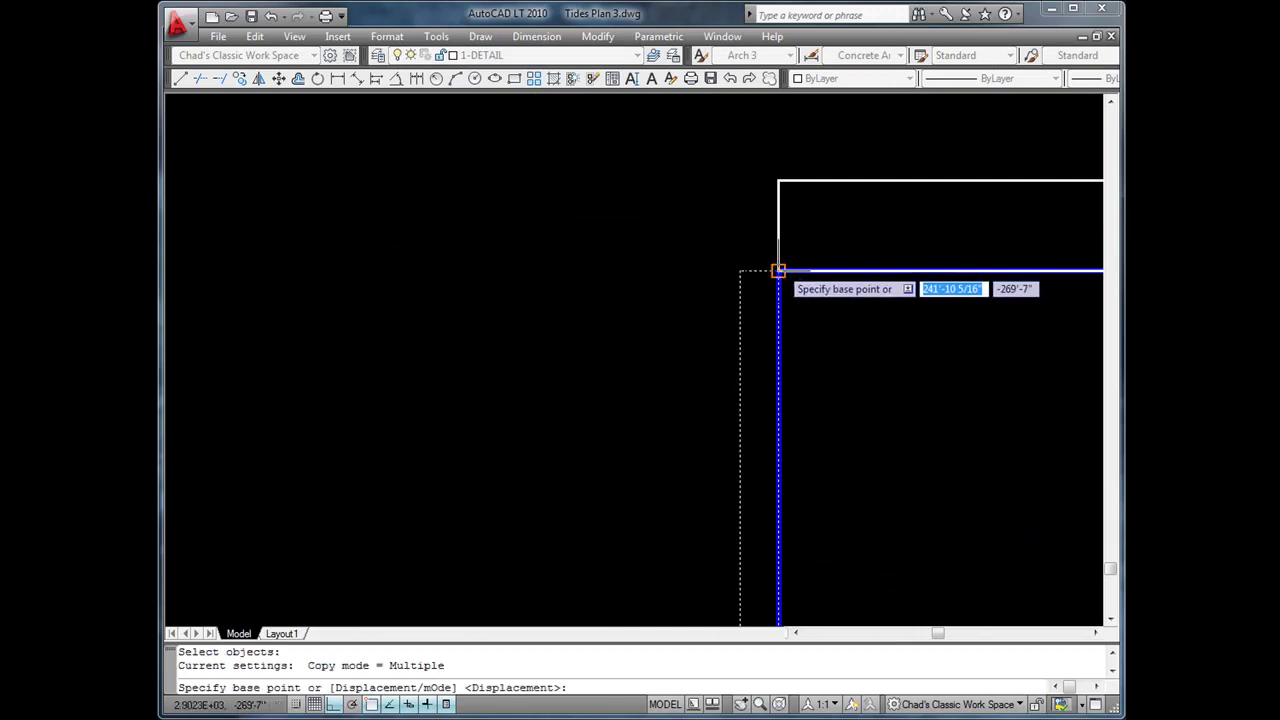
left_click(778, 271)
left_click(740, 270)
scroll(780, 288, "down", 3)
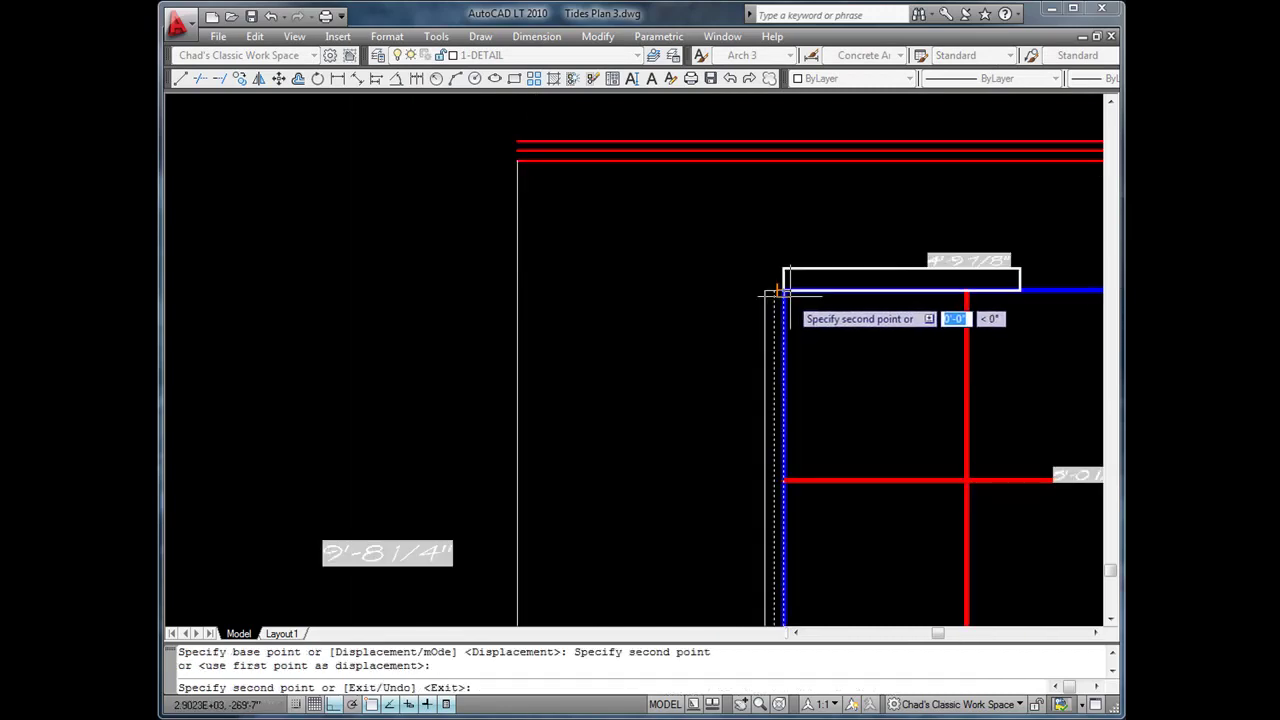
key("Escape")
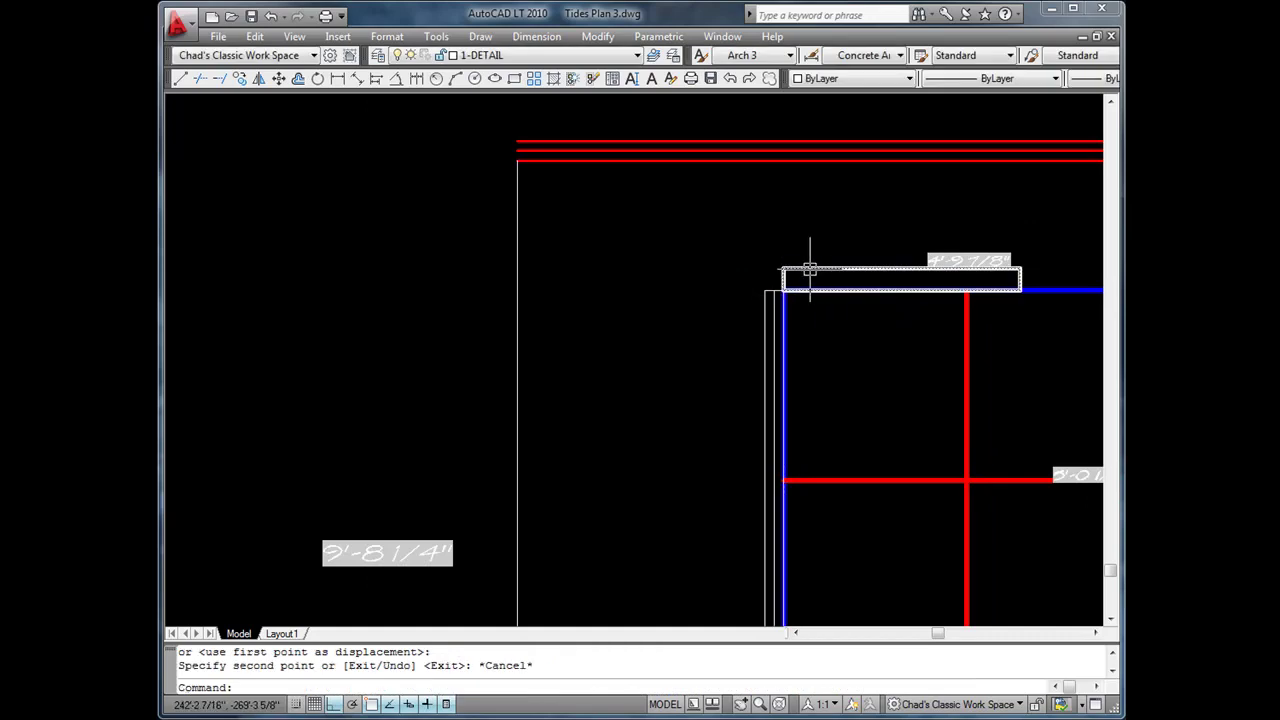
Stretch the header block's height to 9.5 inches using its upper-left grip.
left_click(811, 270)
scroll(795, 275, "up", 4)
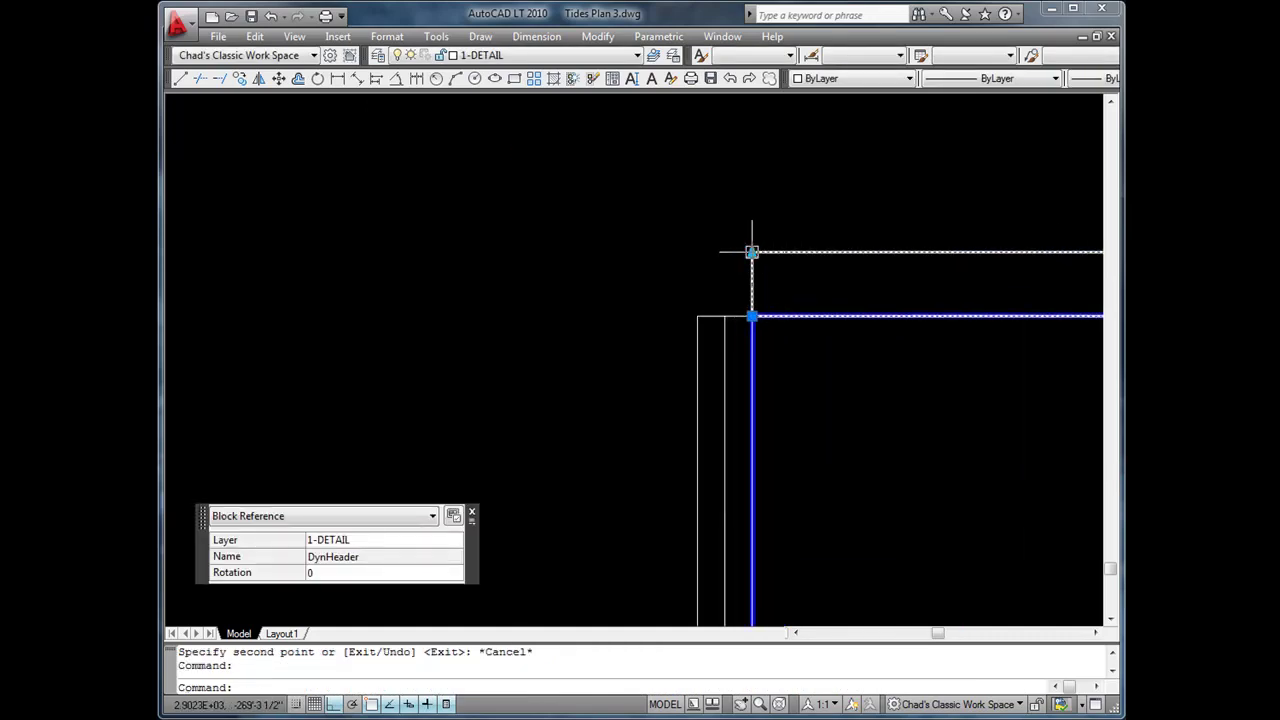
left_click(751, 251)
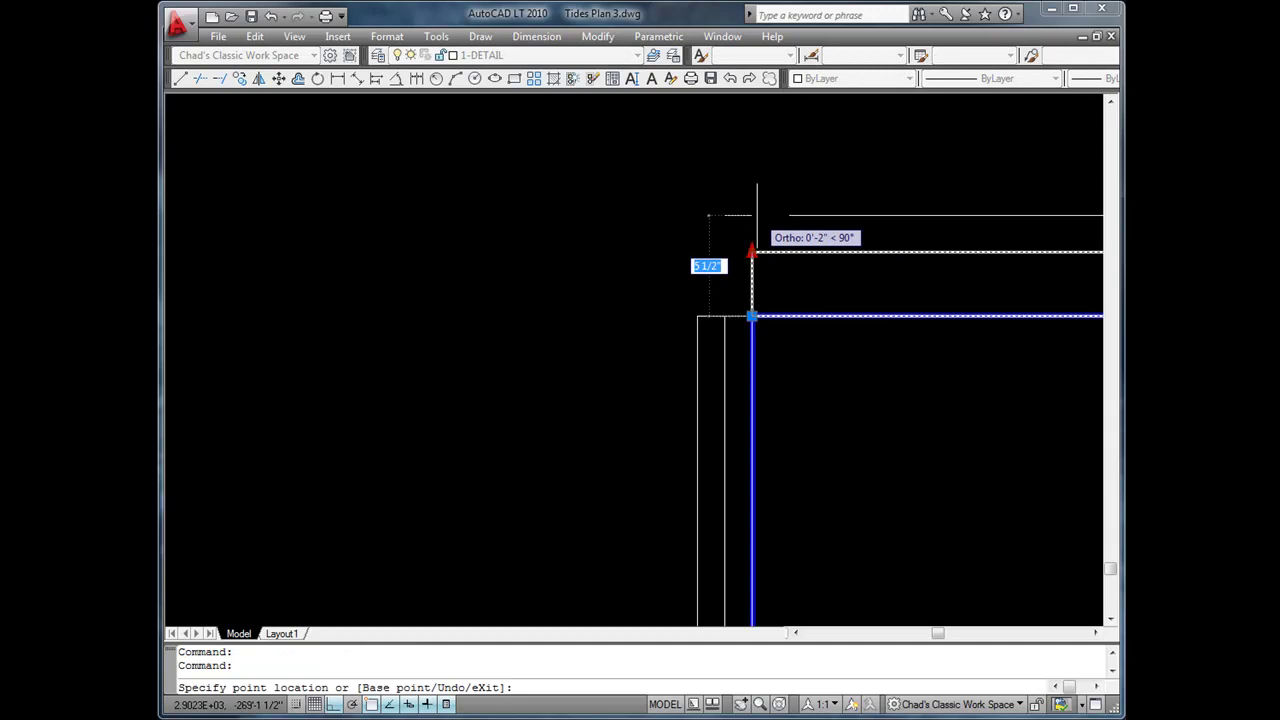
type("9.5")
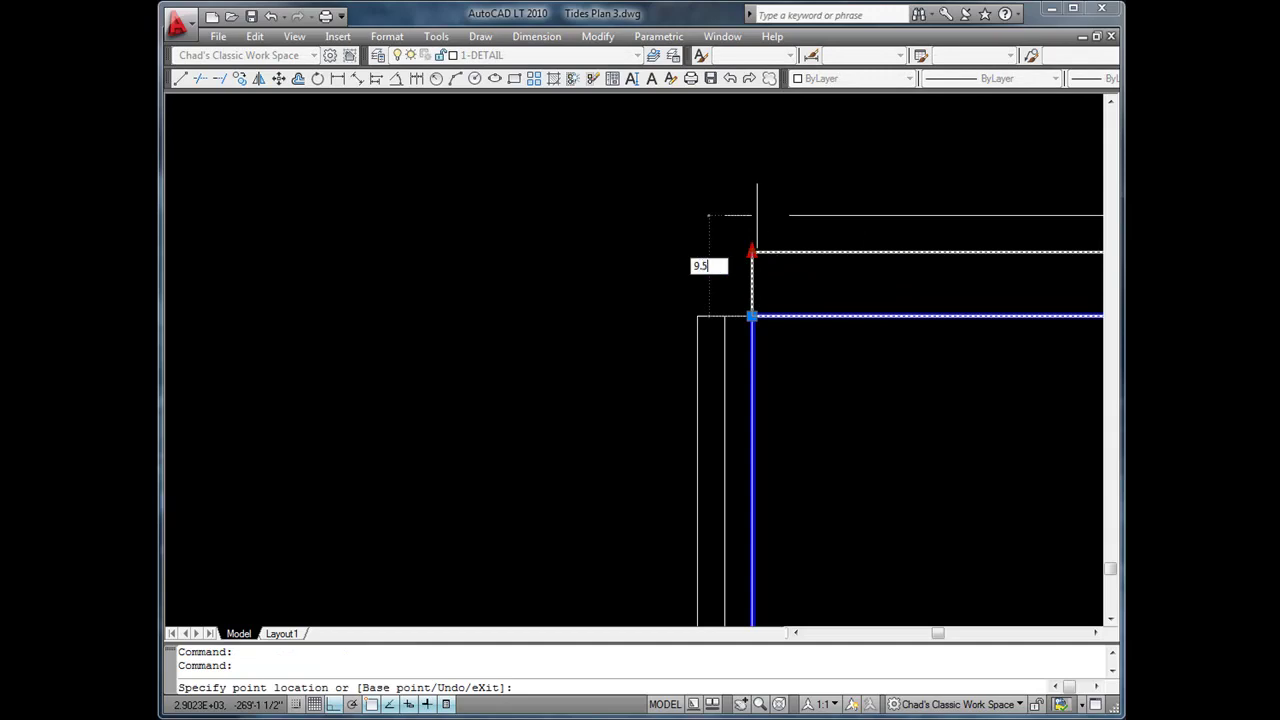
key("Return")
type("co")
key("Return")
scroll(760, 214, "down", 3)
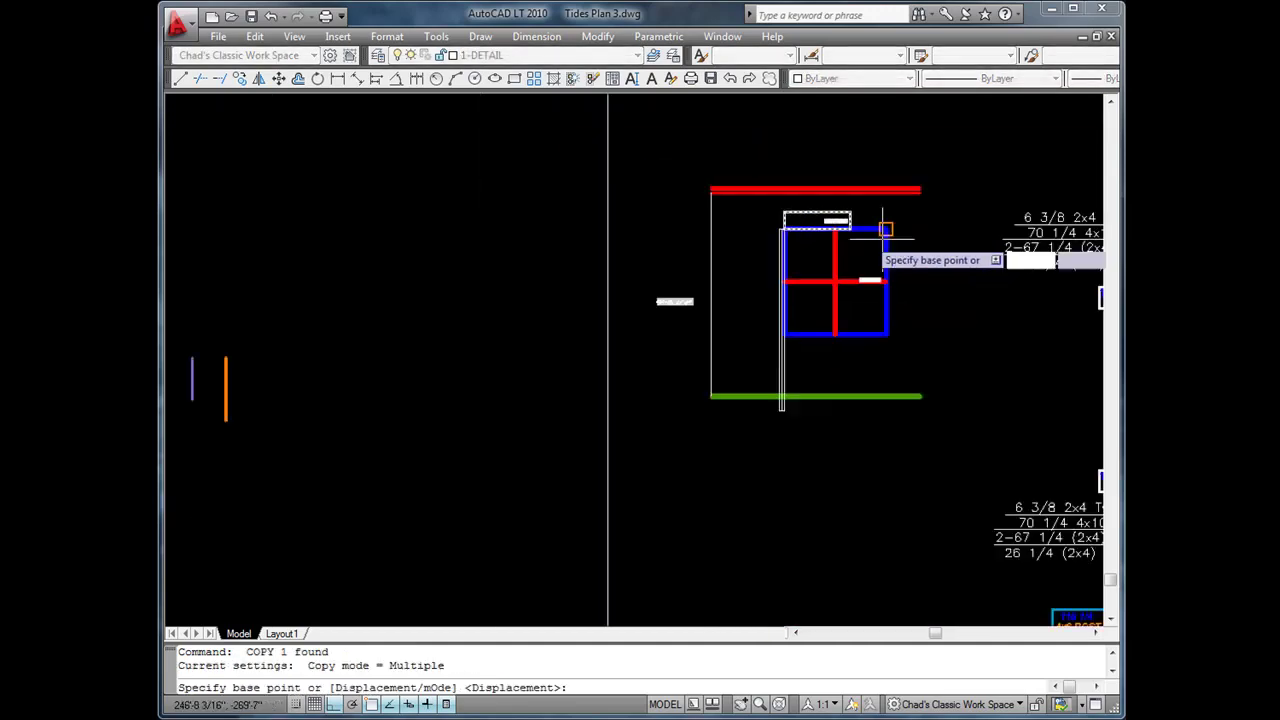
scroll(885, 230, "down", 2)
middle_click_drag(935, 245, 830, 262)
key("Escape")
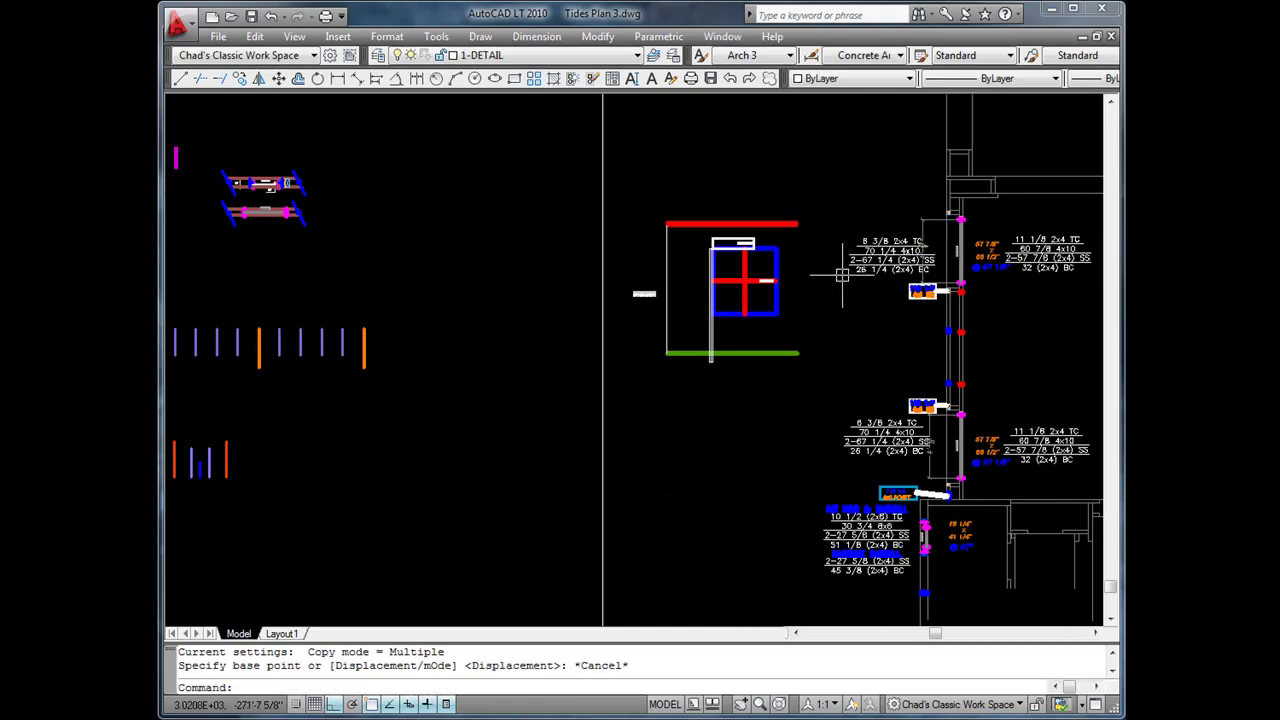
Move the header left by one post width, from the window's upper-left corner to the upper-left corner of the inner post.
scroll(999, 275, "up", 4)
scroll(967, 244, "down", 3)
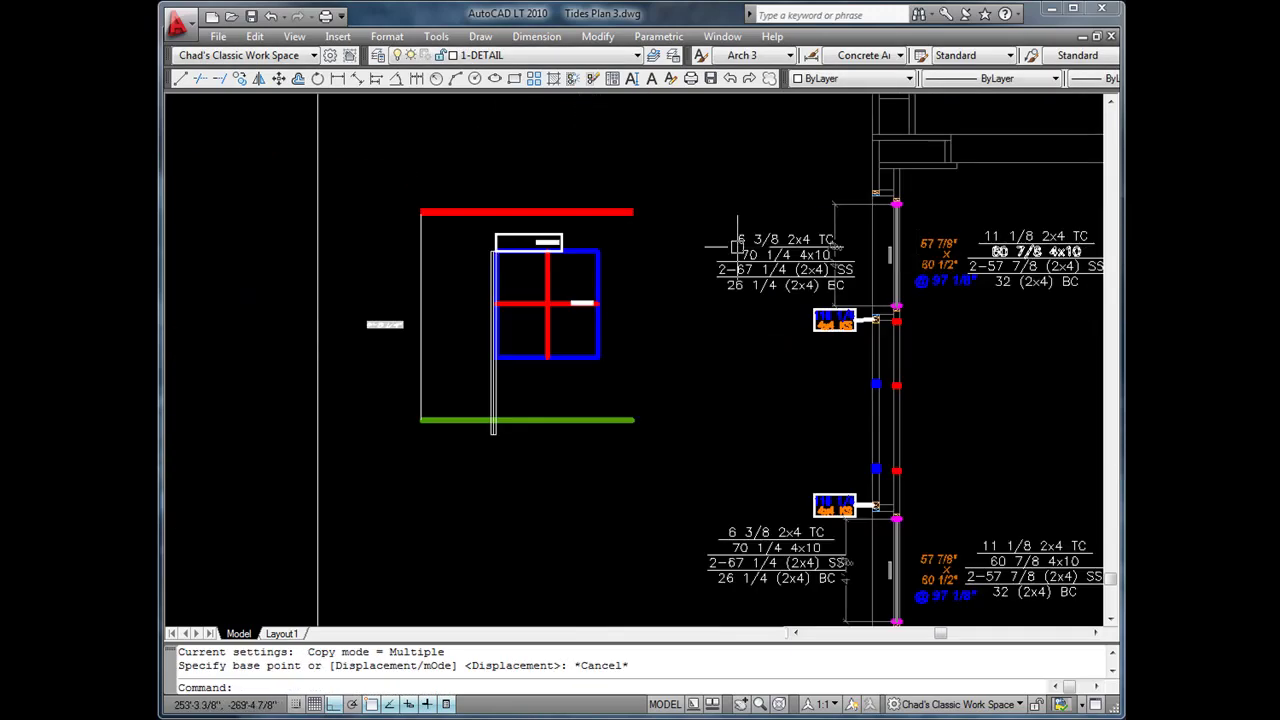
scroll(591, 240, "up", 3)
scroll(591, 240, "up", 5)
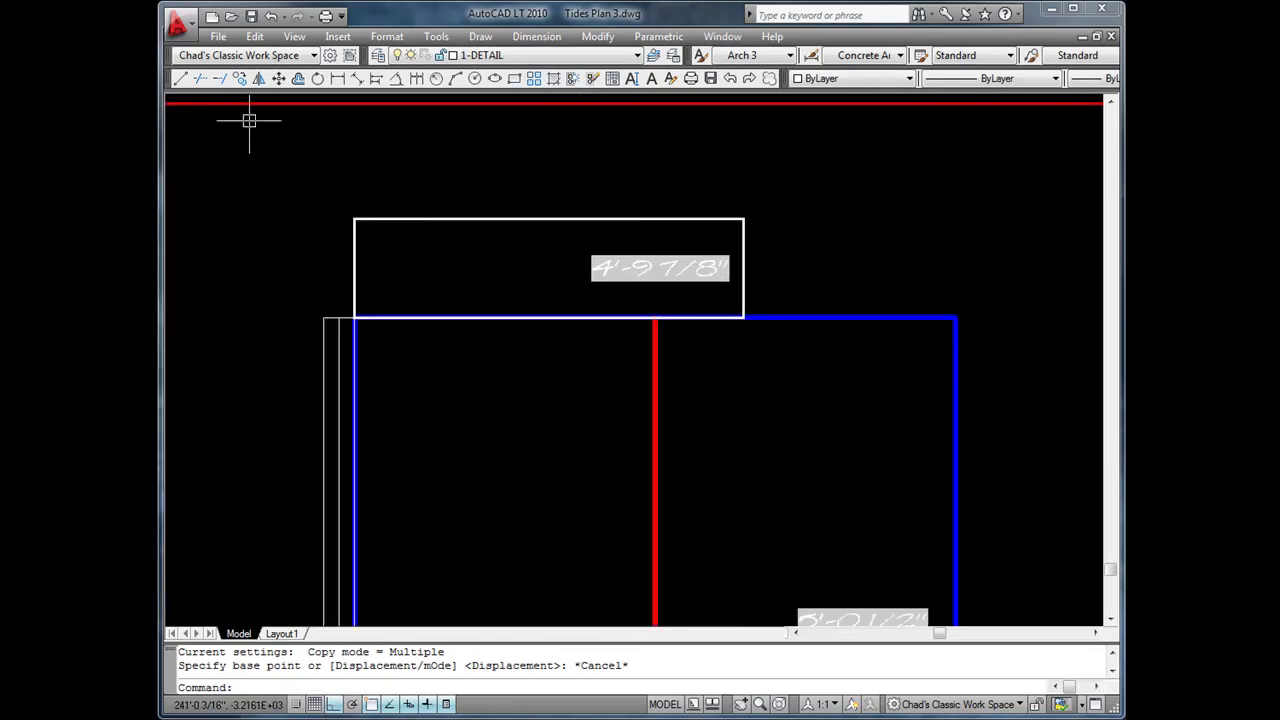
left_click(278, 80)
left_click(478, 217)
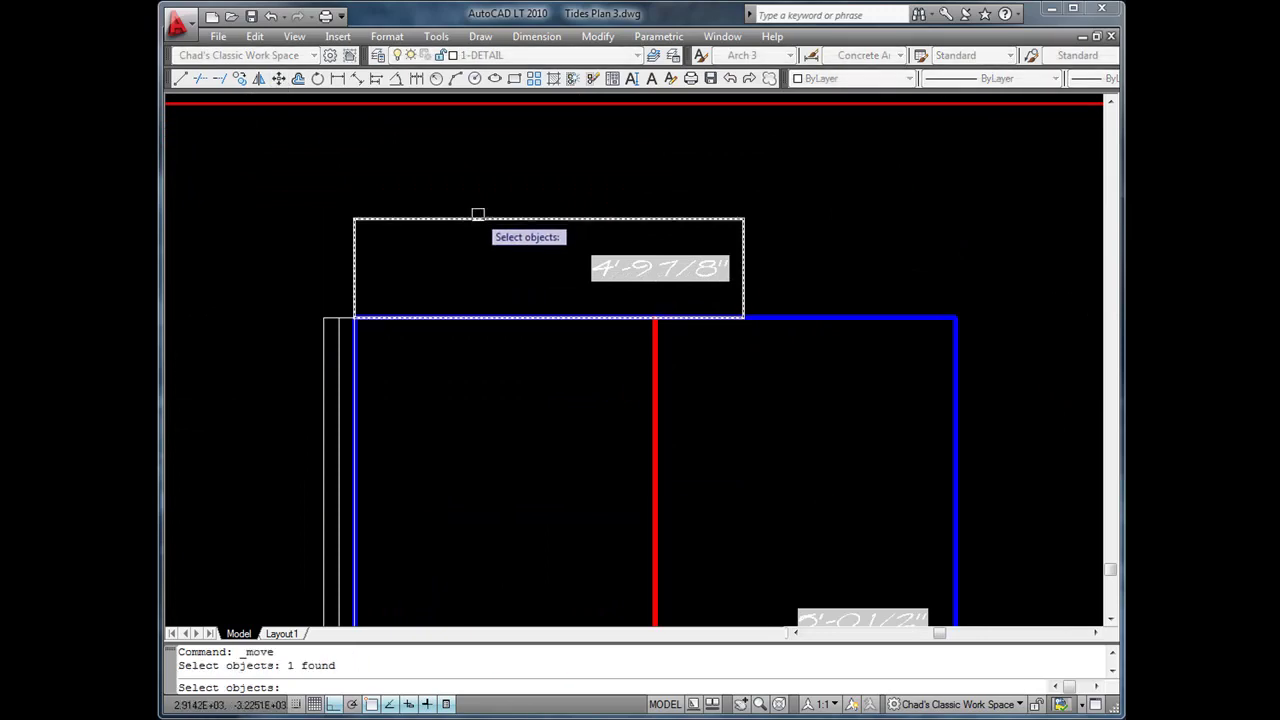
key("Return")
scroll(340, 295, "up", 5)
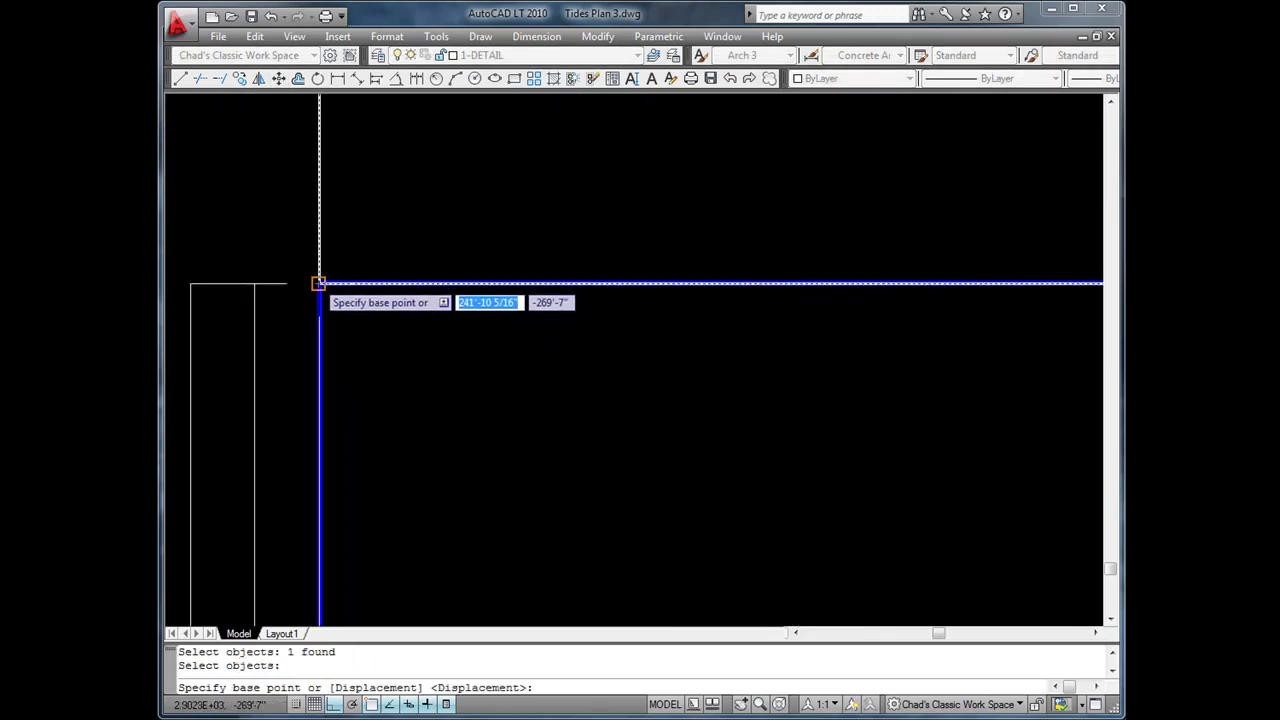
left_click(319, 283)
left_click(255, 283)
scroll(257, 278, "down", 4)
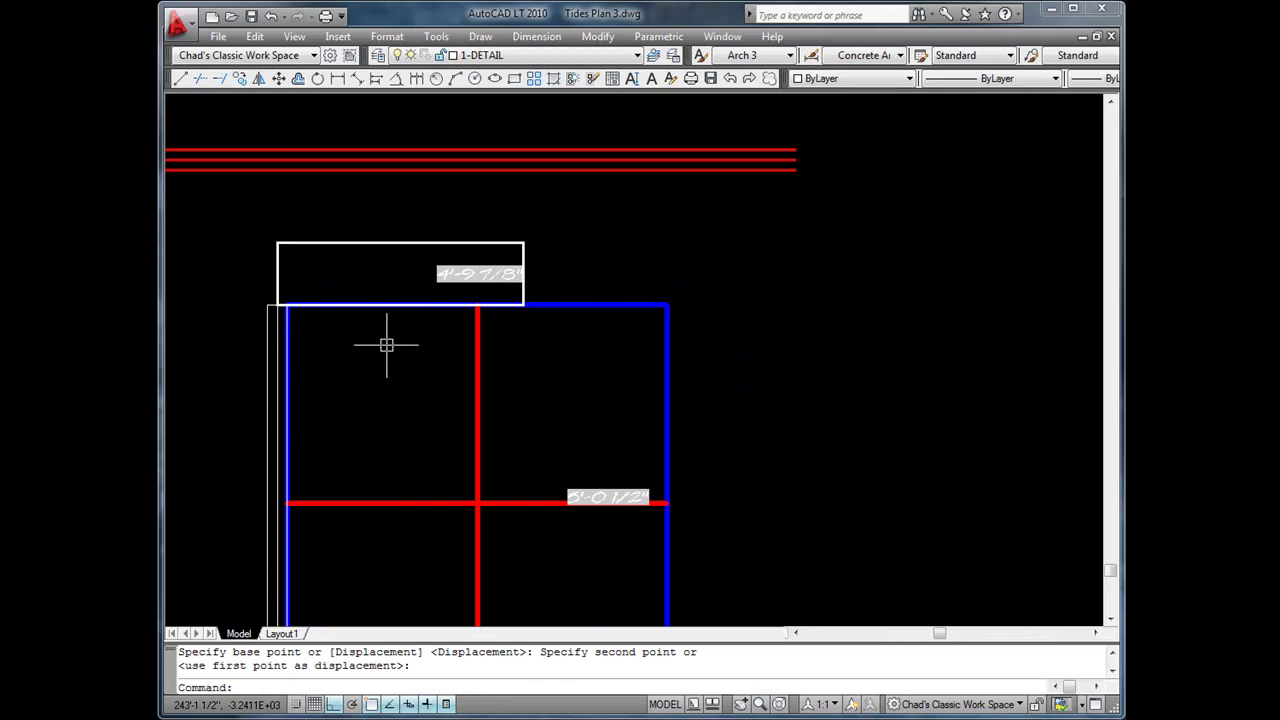
middle_click_drag(422, 369, 534, 305)
key("Escape")
left_click(380, 271)
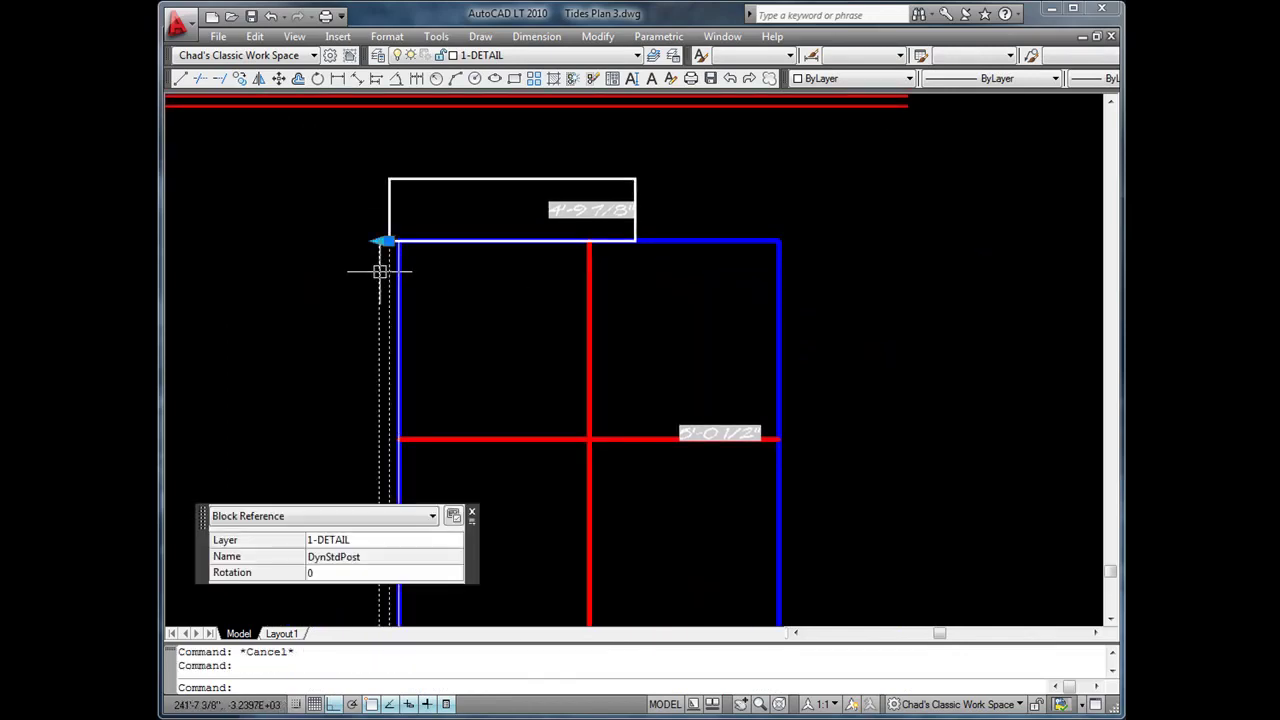
scroll(443, 325, "down", 4)
middle_click_drag(443, 323, 491, 214)
key("Escape")
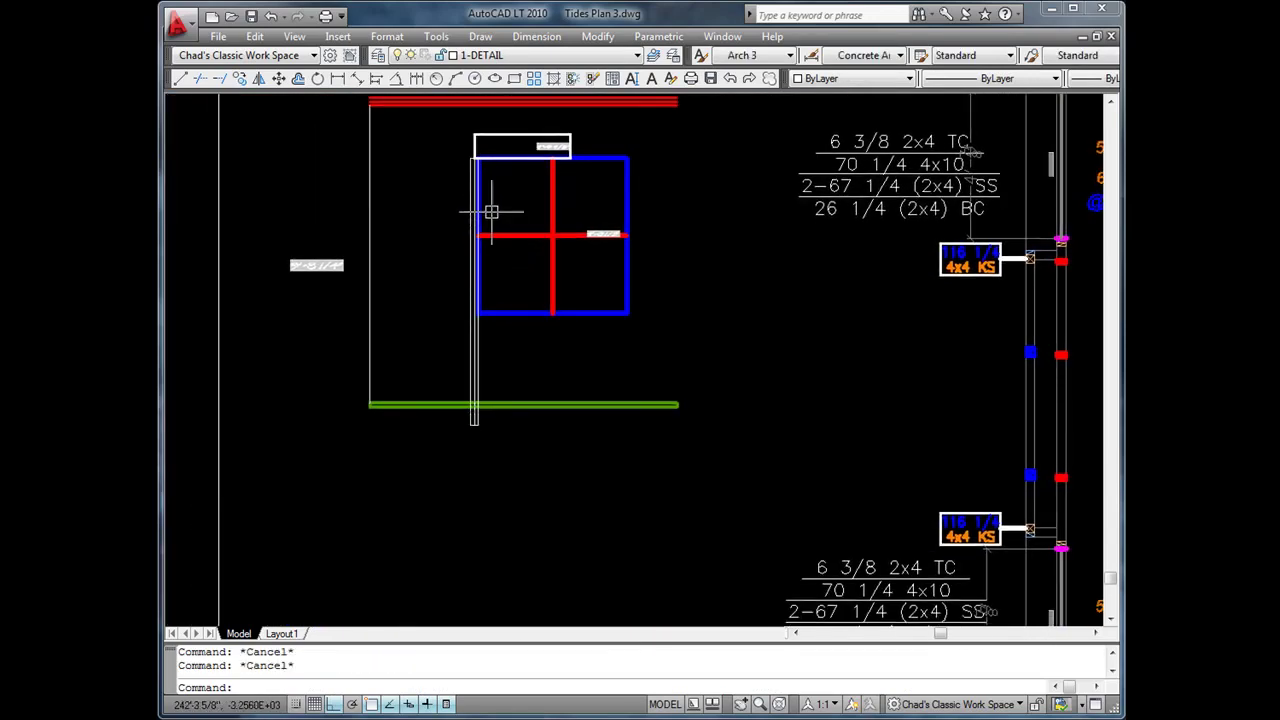
Move the outer left post straight up so its top meets the underside of the red top plates.
scroll(462, 178, "up", 4)
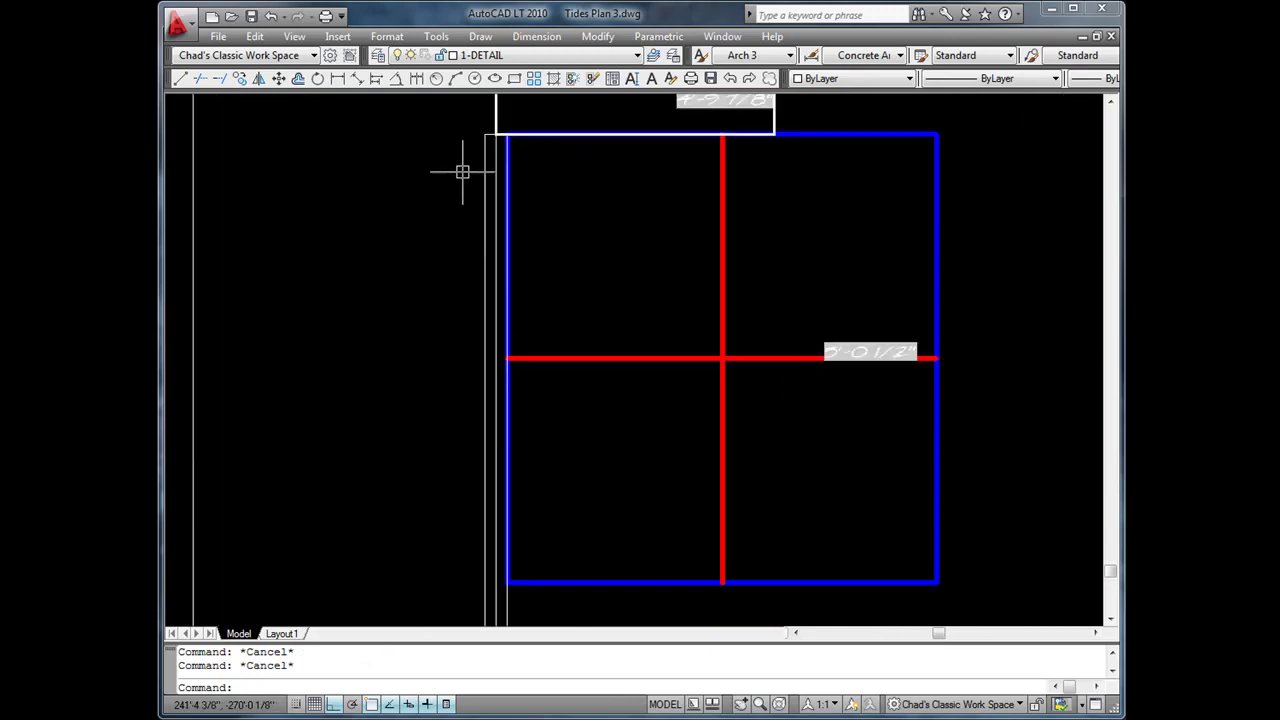
left_click(281, 80)
middle_click_drag(437, 160, 431, 257)
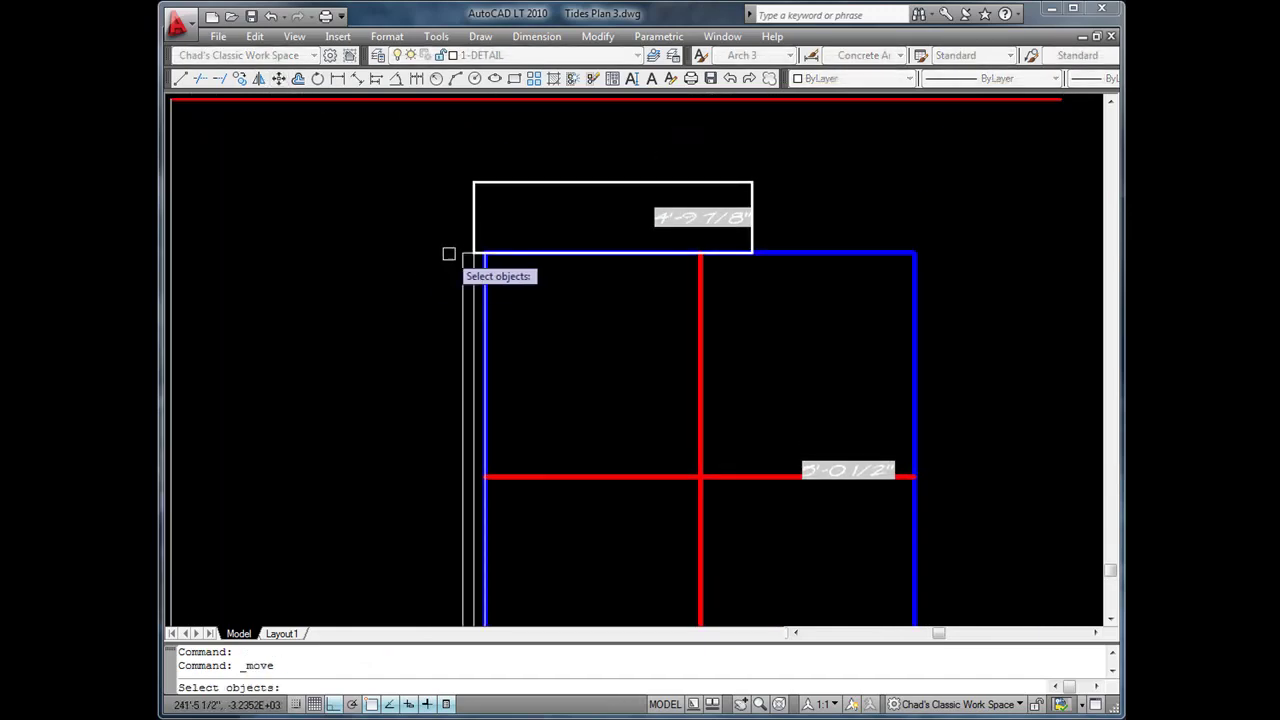
left_click(462, 254)
key("Return")
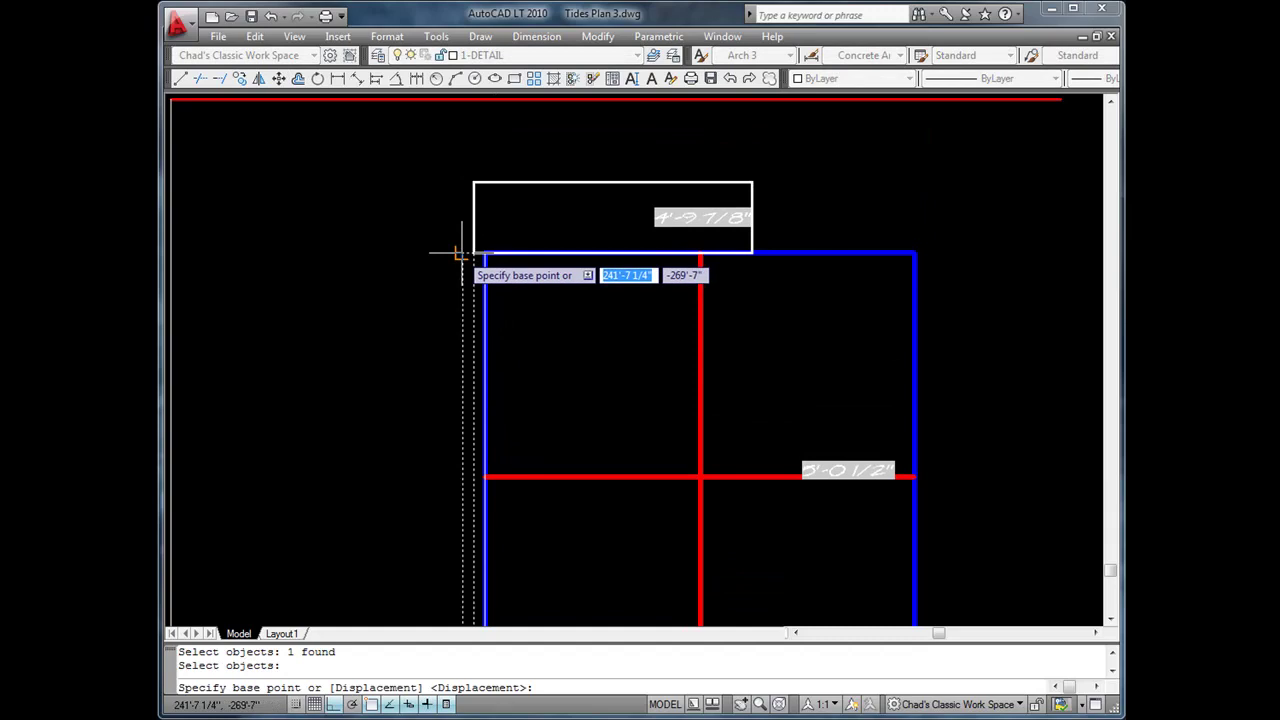
scroll(442, 268, "up", 3)
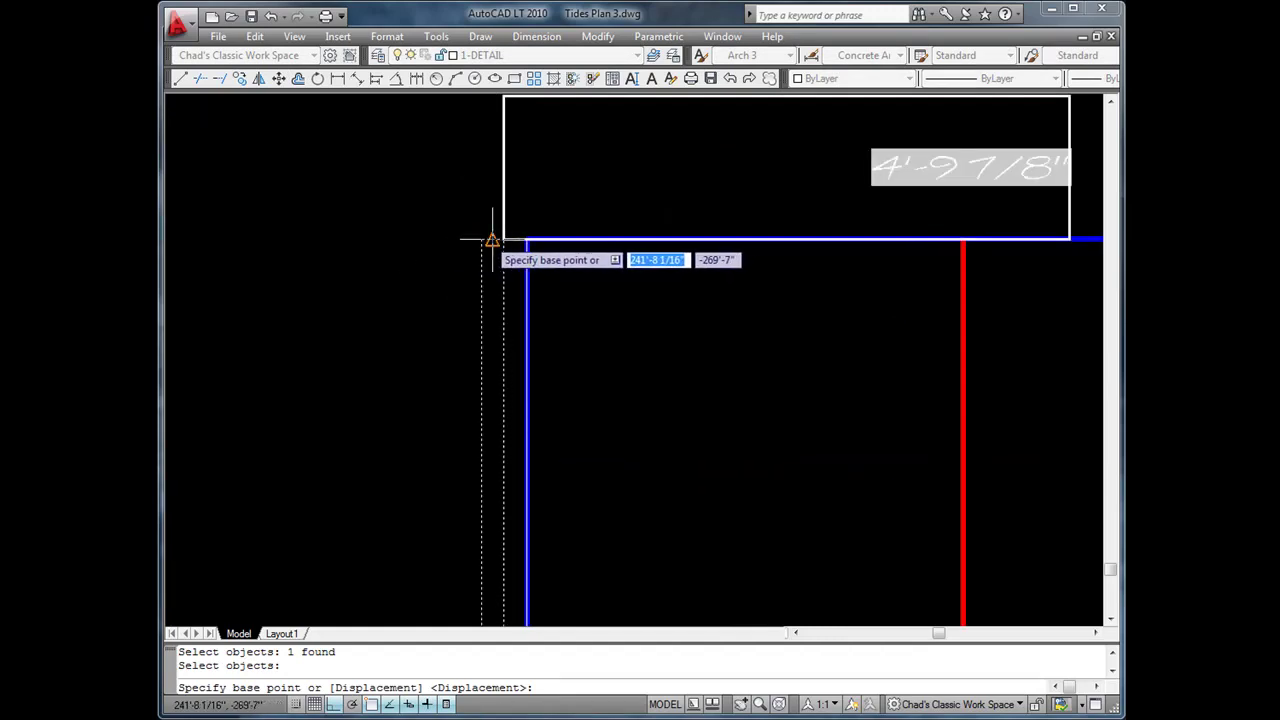
left_click(481, 239)
middle_click_drag(457, 194, 471, 429)
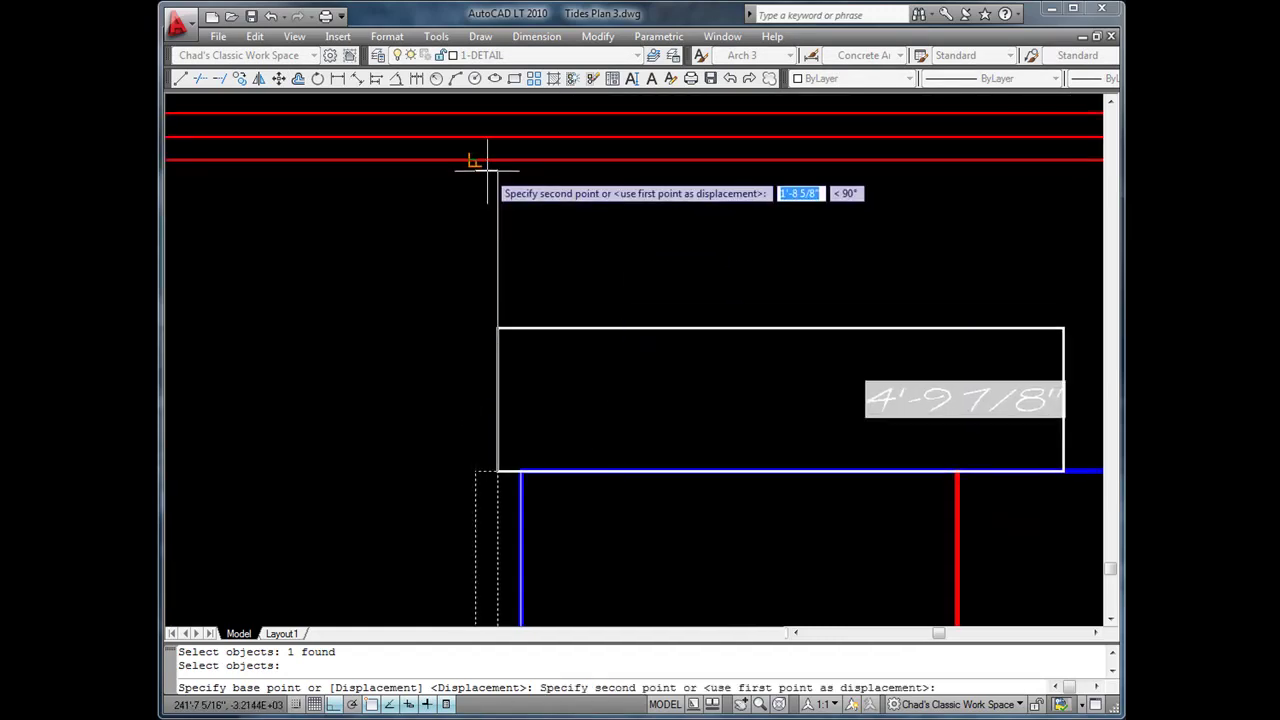
key("Escape")
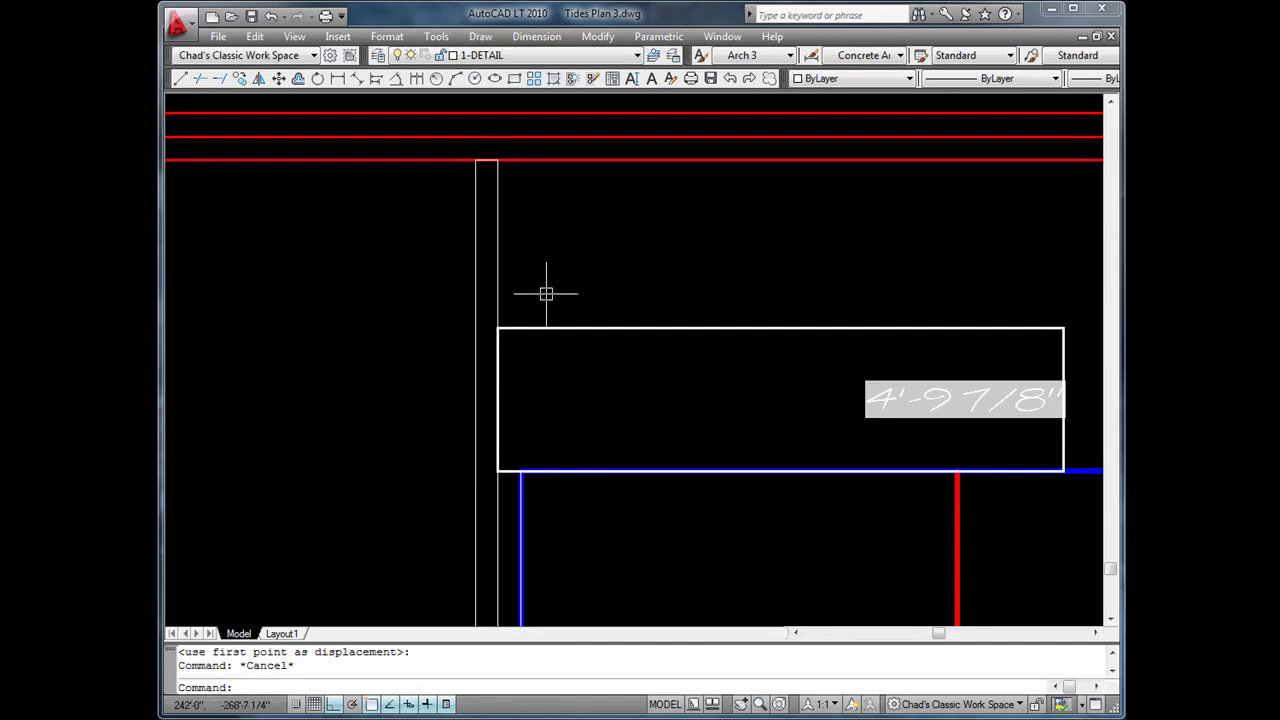
Stretch the bottom of the outer left post down to the top edge of the green bottom plate.
scroll(600, 114, "down", 4)
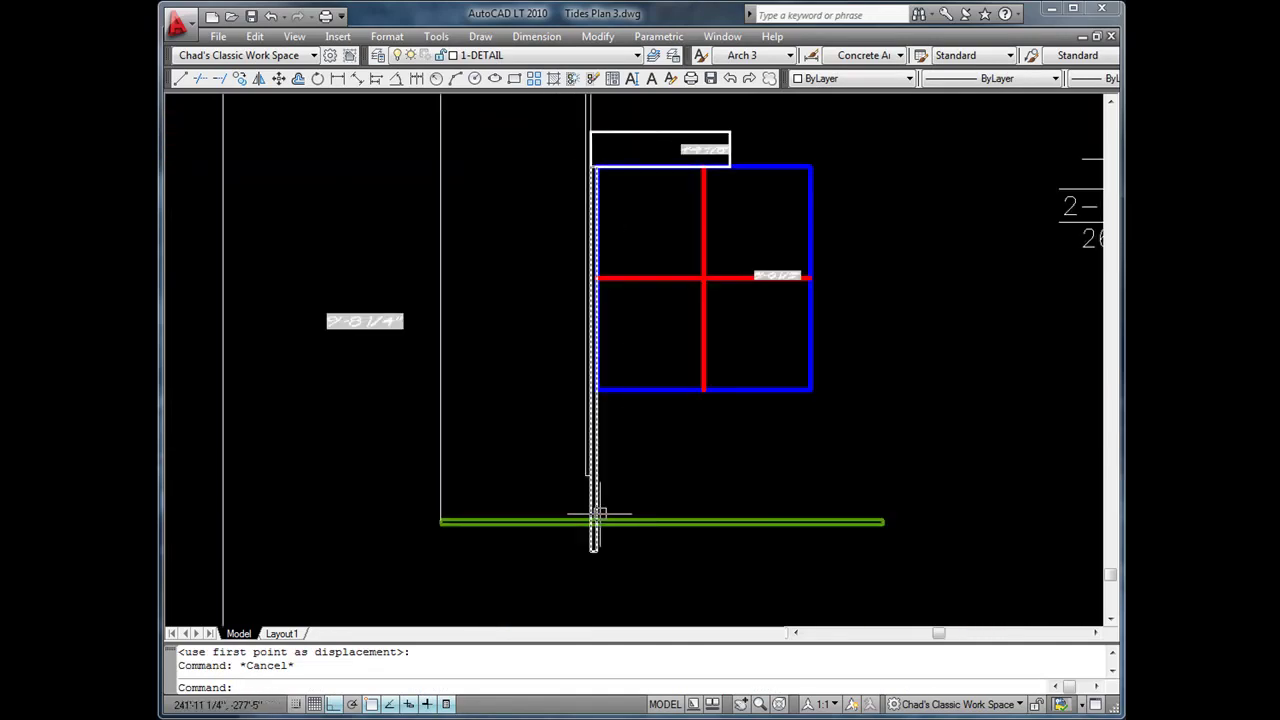
scroll(580, 480, "up", 3)
left_click(546, 378)
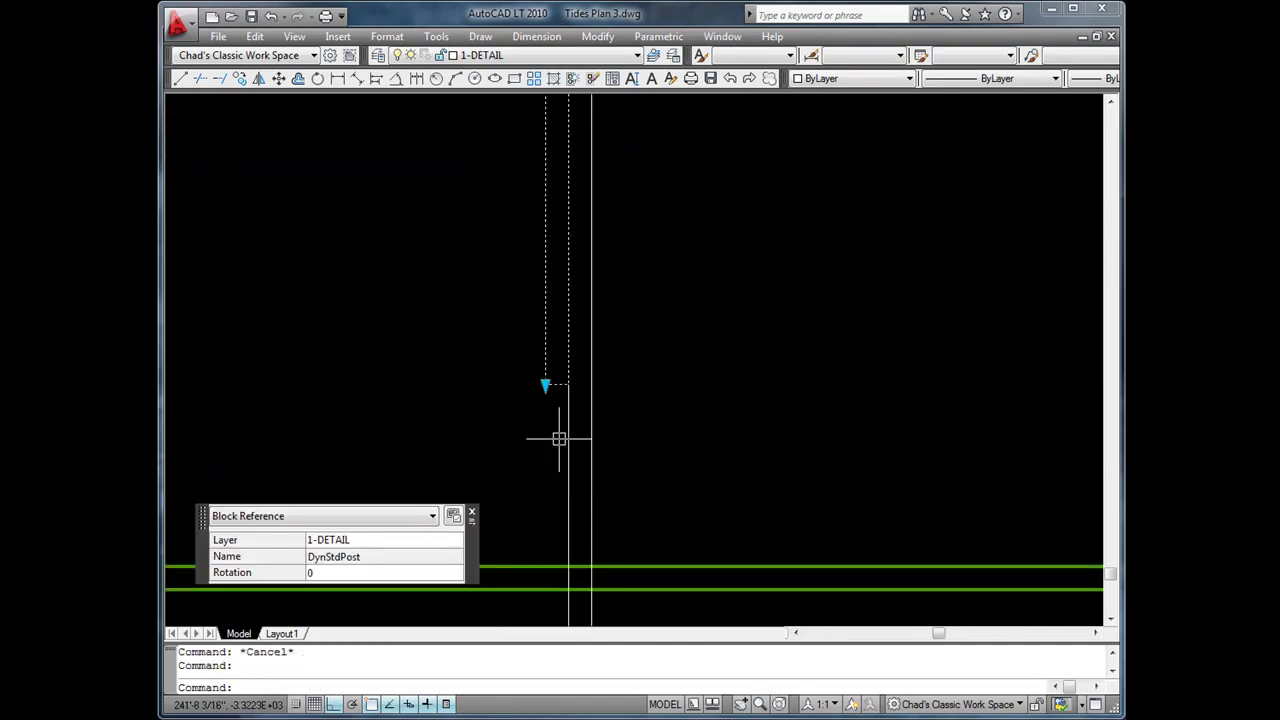
left_click(545, 385)
left_click(545, 567)
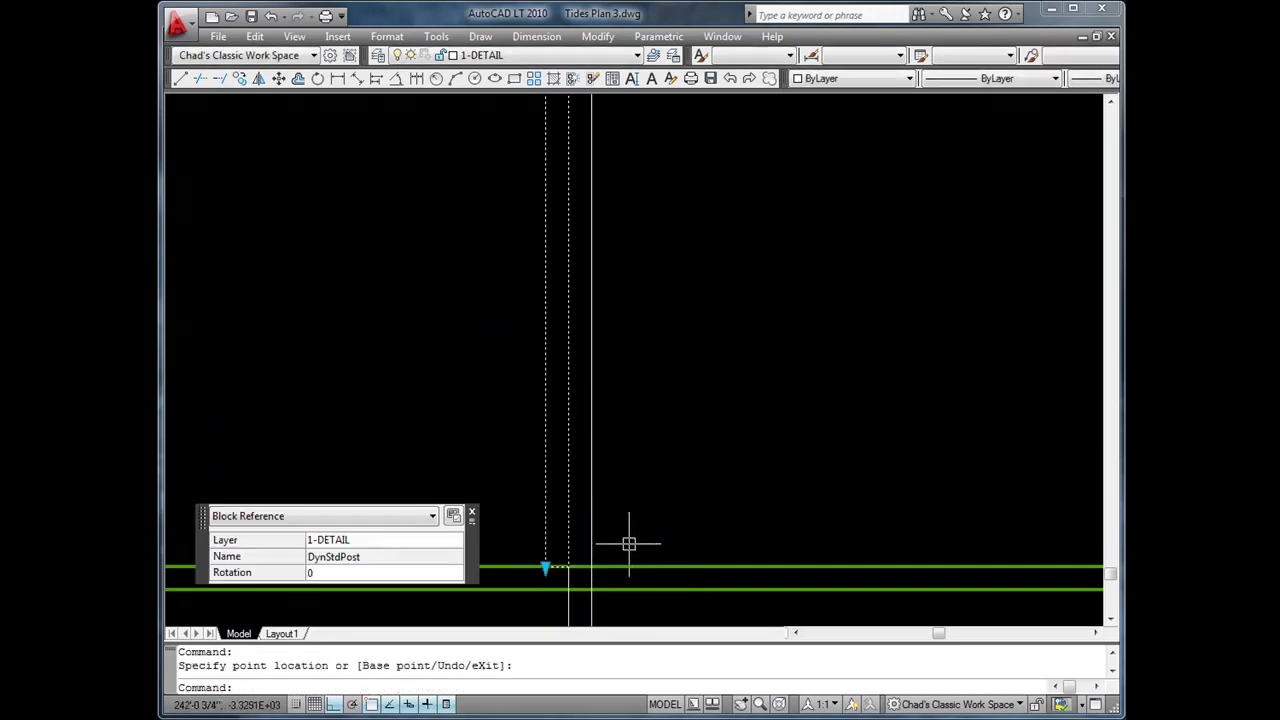
Shorten the inner left post so its bottom ends on the top edge of the green bottom plate.
middle_click_drag(629, 537, 667, 411)
left_click(624, 432)
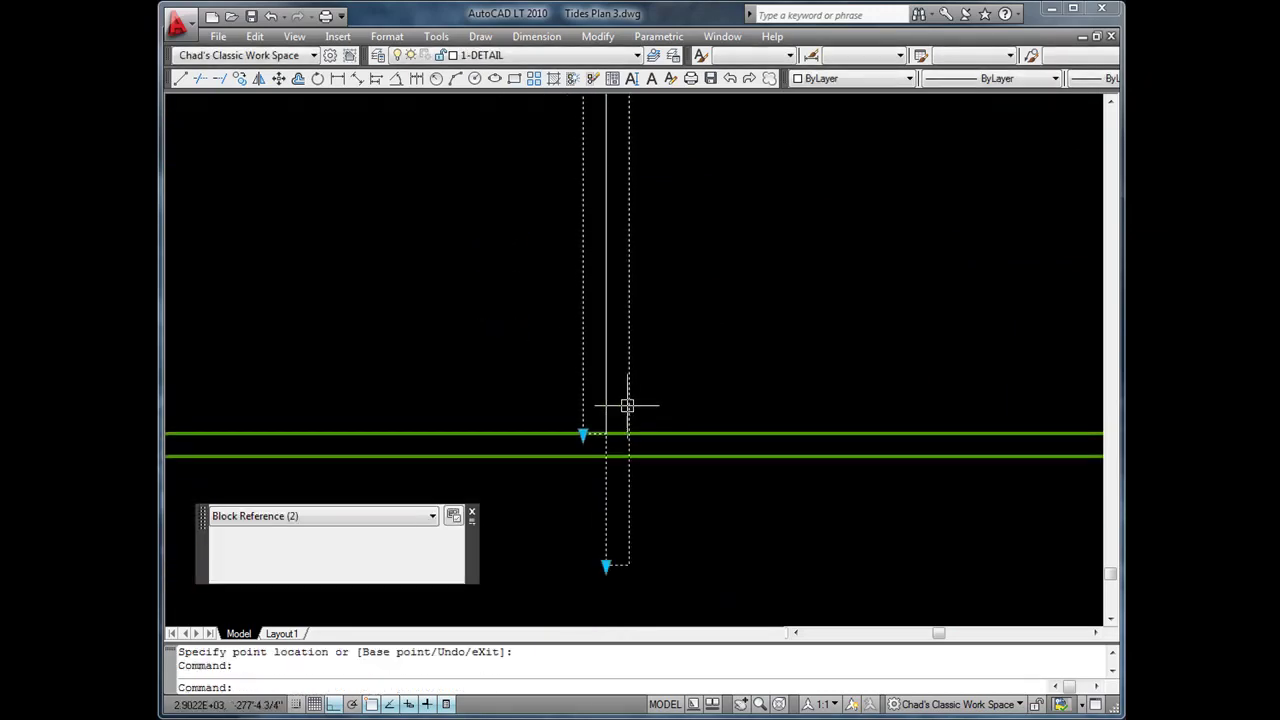
left_click(605, 565)
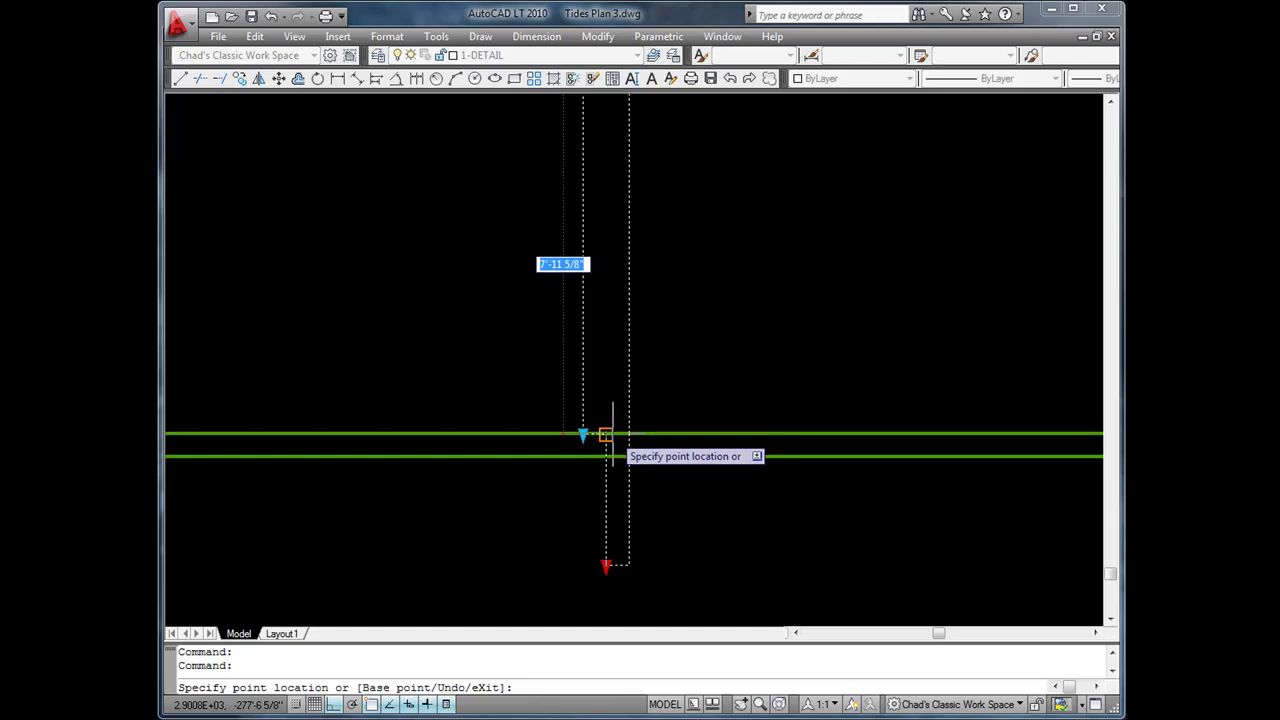
scroll(655, 448, "down", 3)
scroll(658, 449, "down", 3)
middle_click_drag(737, 409, 691, 429)
key("Escape")
key("Escape")
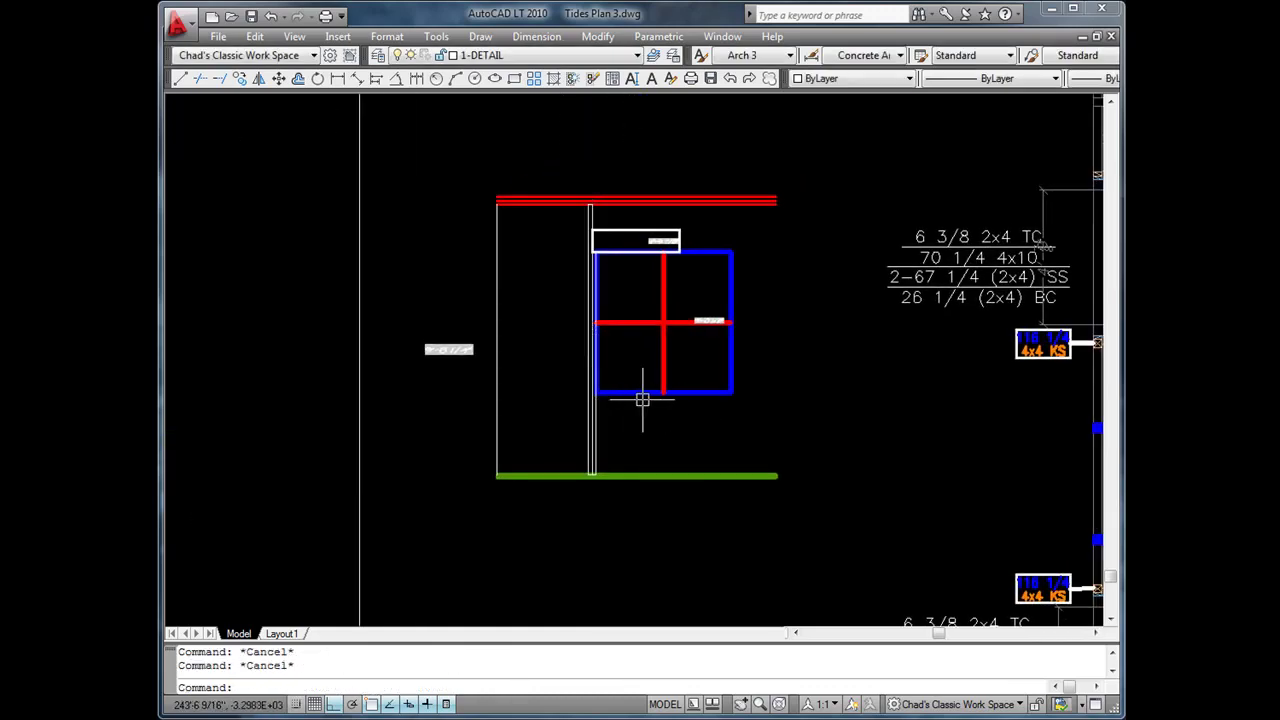
Mirror both left posts about the window's vertical centerline, keeping the originals.
left_click(258, 80)
scroll(560, 210, "up", 4)
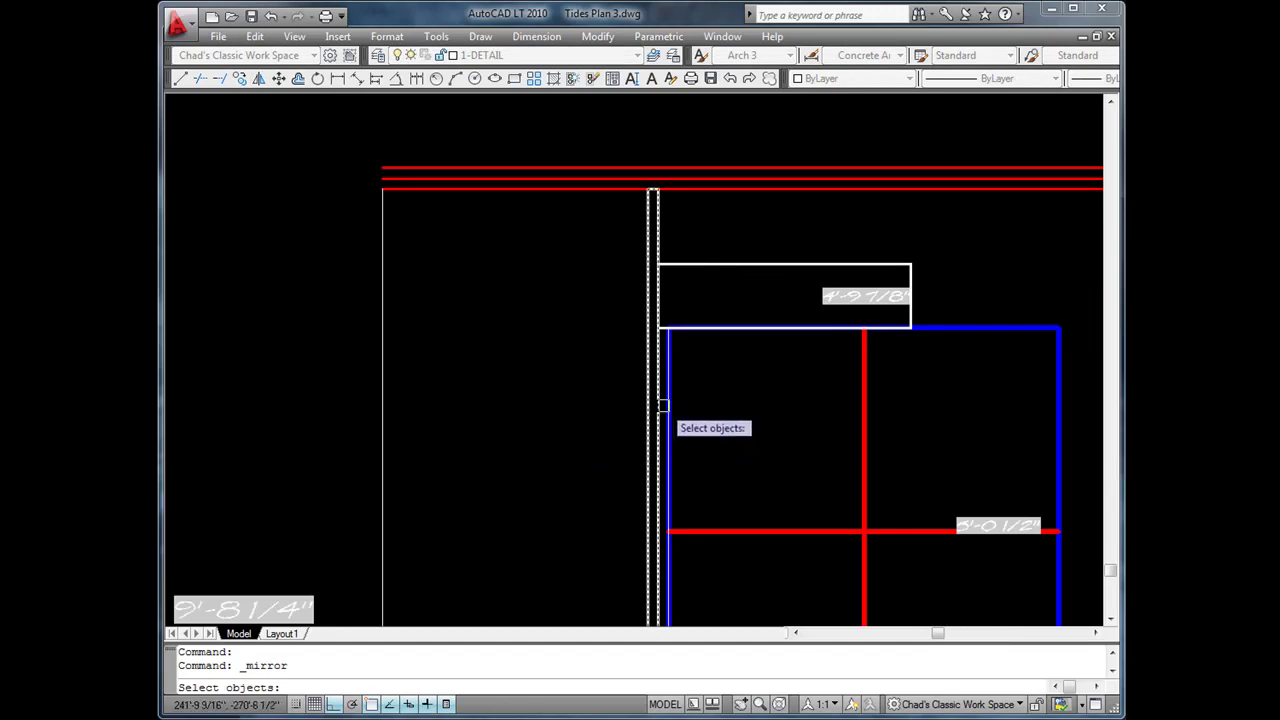
scroll(662, 380, "up", 4)
left_click(657, 294)
left_click(578, 344)
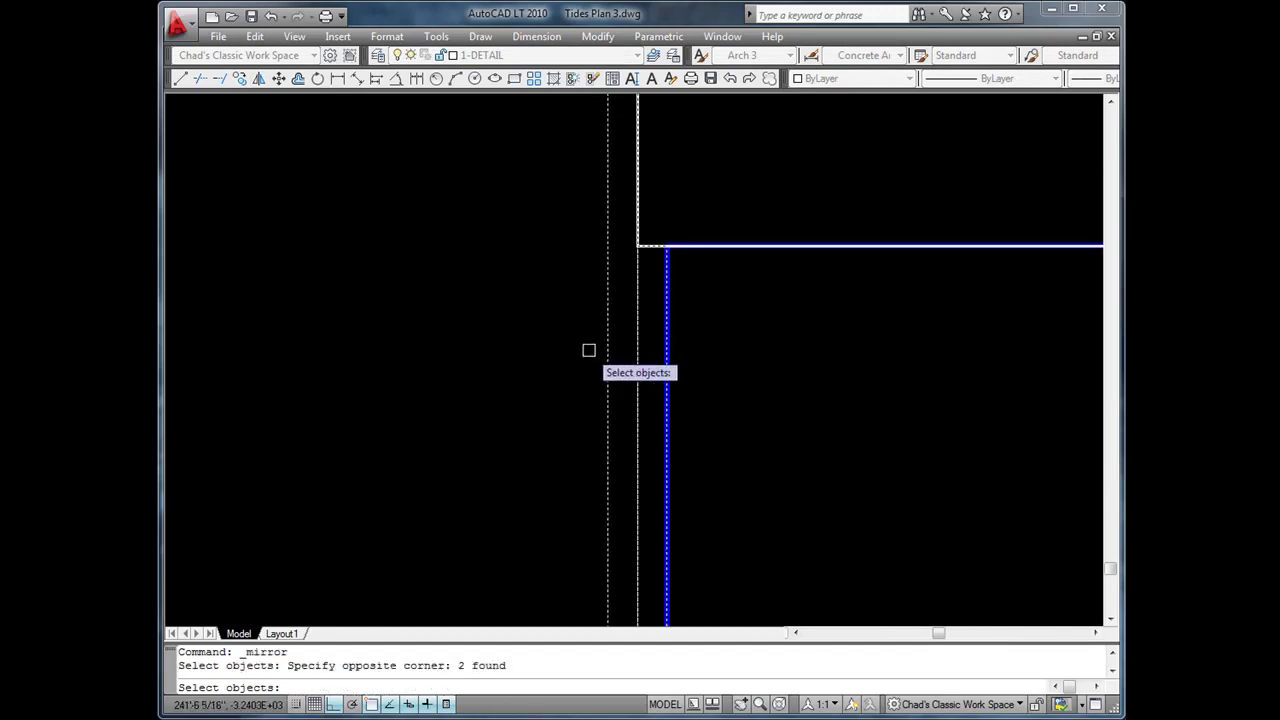
key("Return")
scroll(620, 370, "down", 5)
mouse_move(943, 491)
middle_mouse_down()
mouse_move(909, 371)
mouse_move(937, 460)
middle_mouse_up()
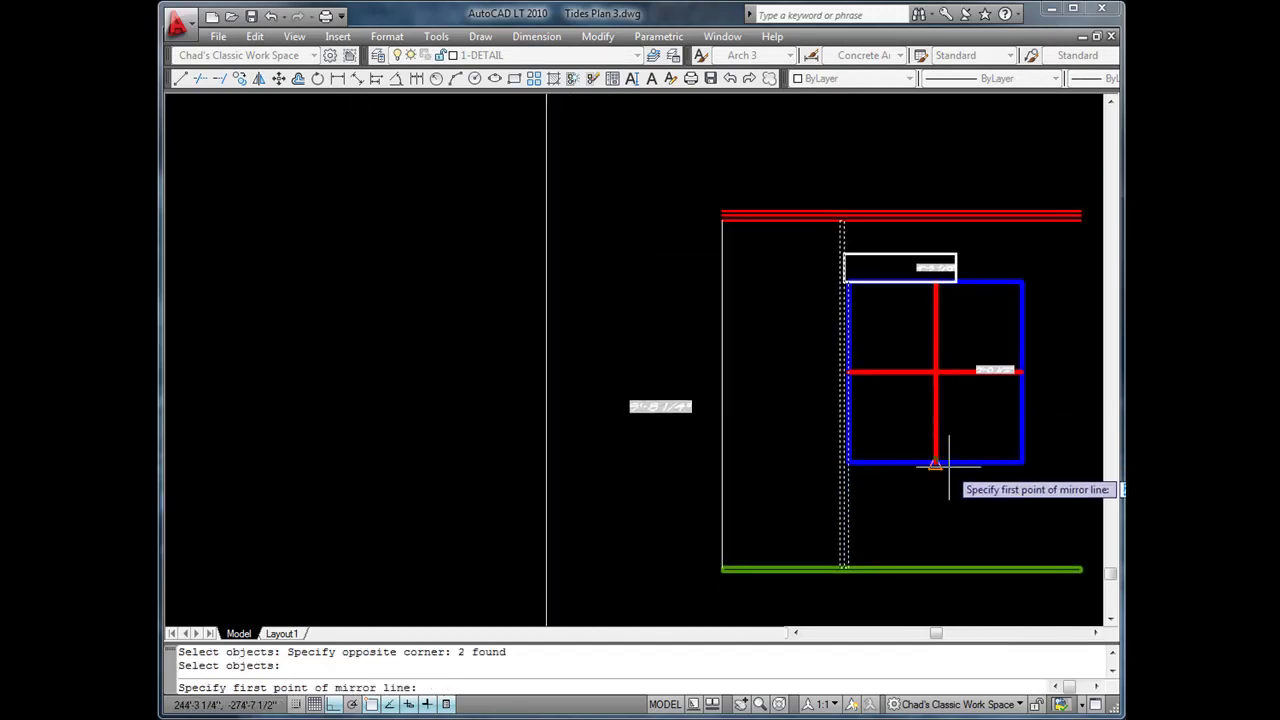
left_click(935, 463)
left_click(923, 510)
key("Return")
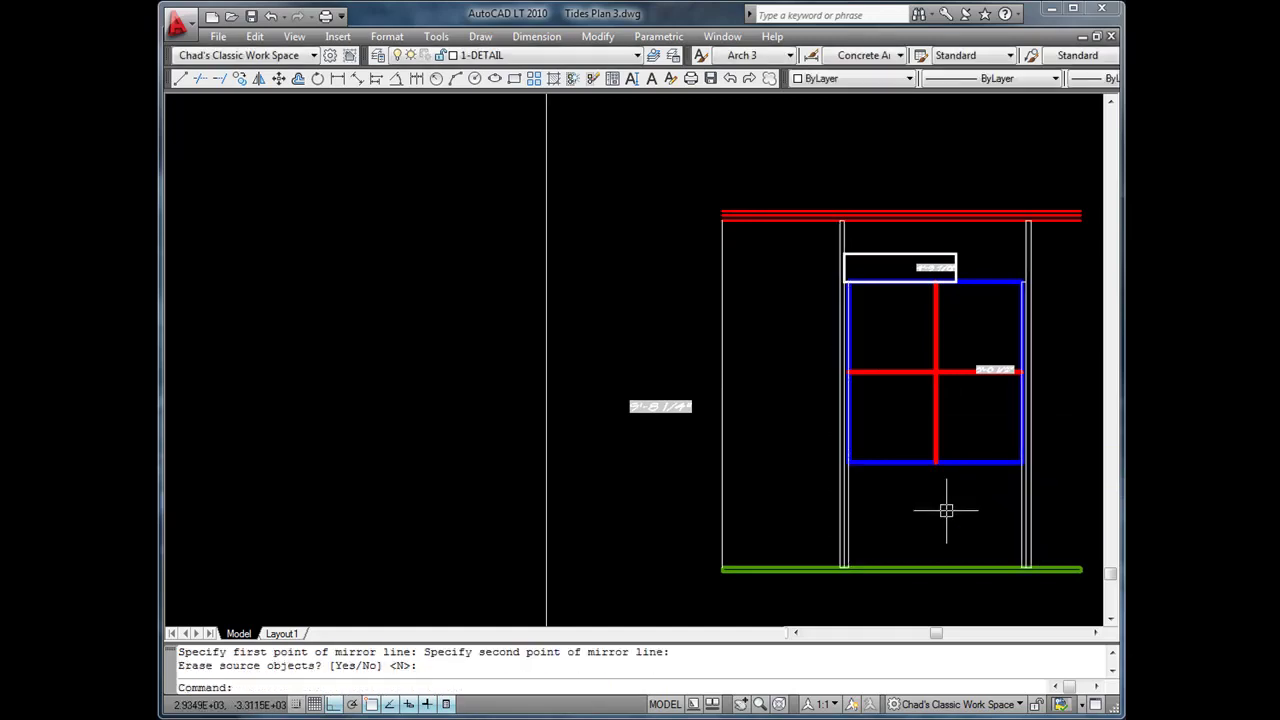
Stretch the header's width to the inner face of the outer right post.
left_click(919, 257)
scroll(925, 265, "up", 5)
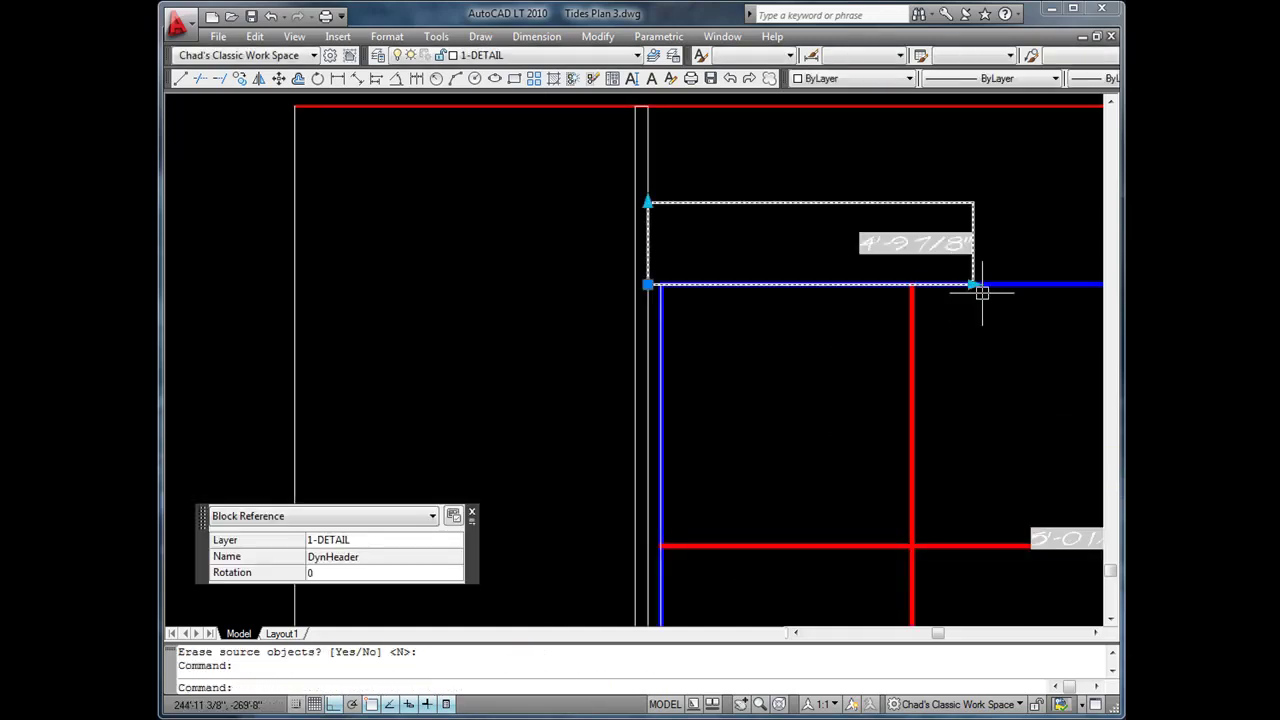
left_click(973, 285)
middle_click_drag(971, 286, 599, 300)
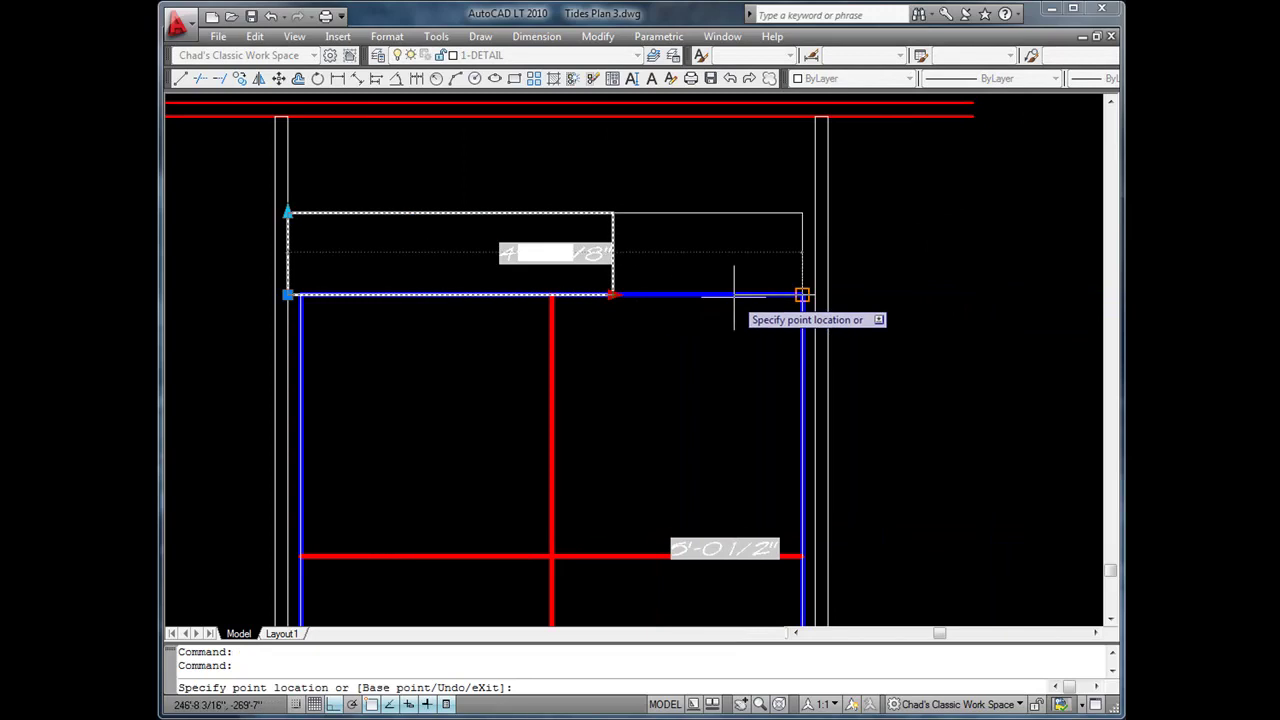
left_click(815, 295)
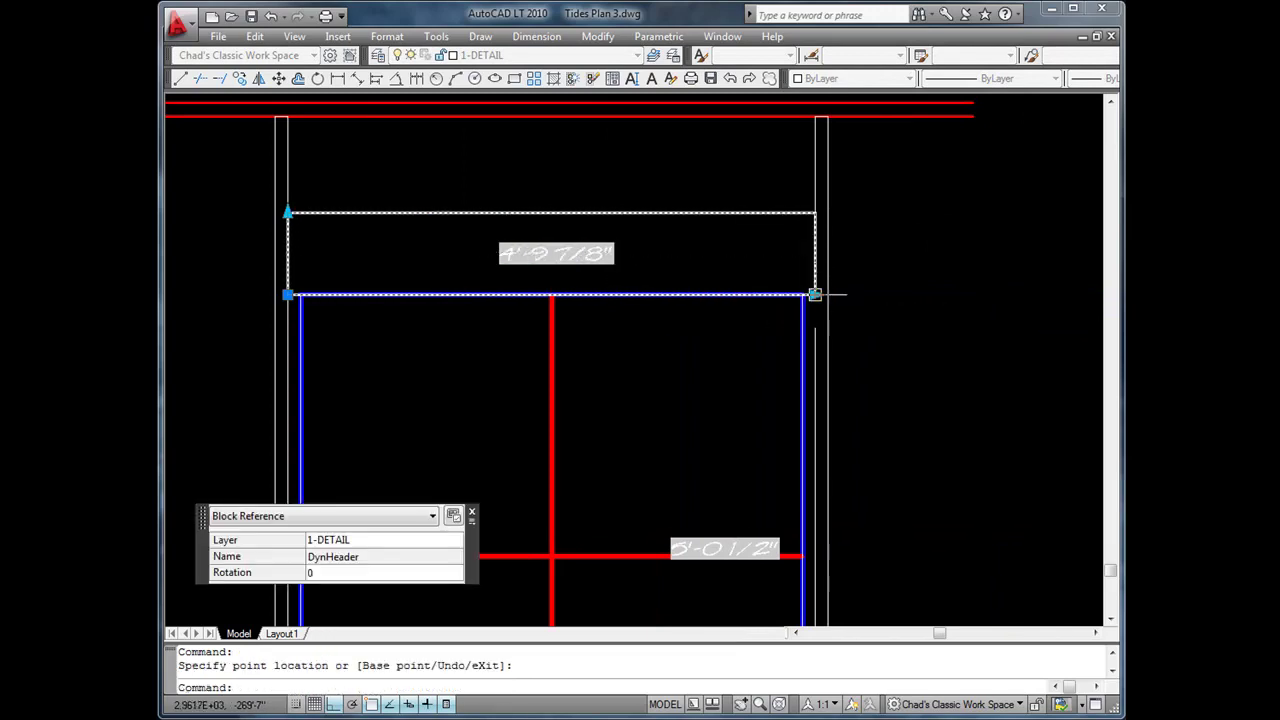
key("Escape")
Insert the DynDblSS block from Dynamic Windows.dwg through DesignCenter below the wall's bottom plate, and close DesignCenter.
scroll(815, 295, "down", 5)
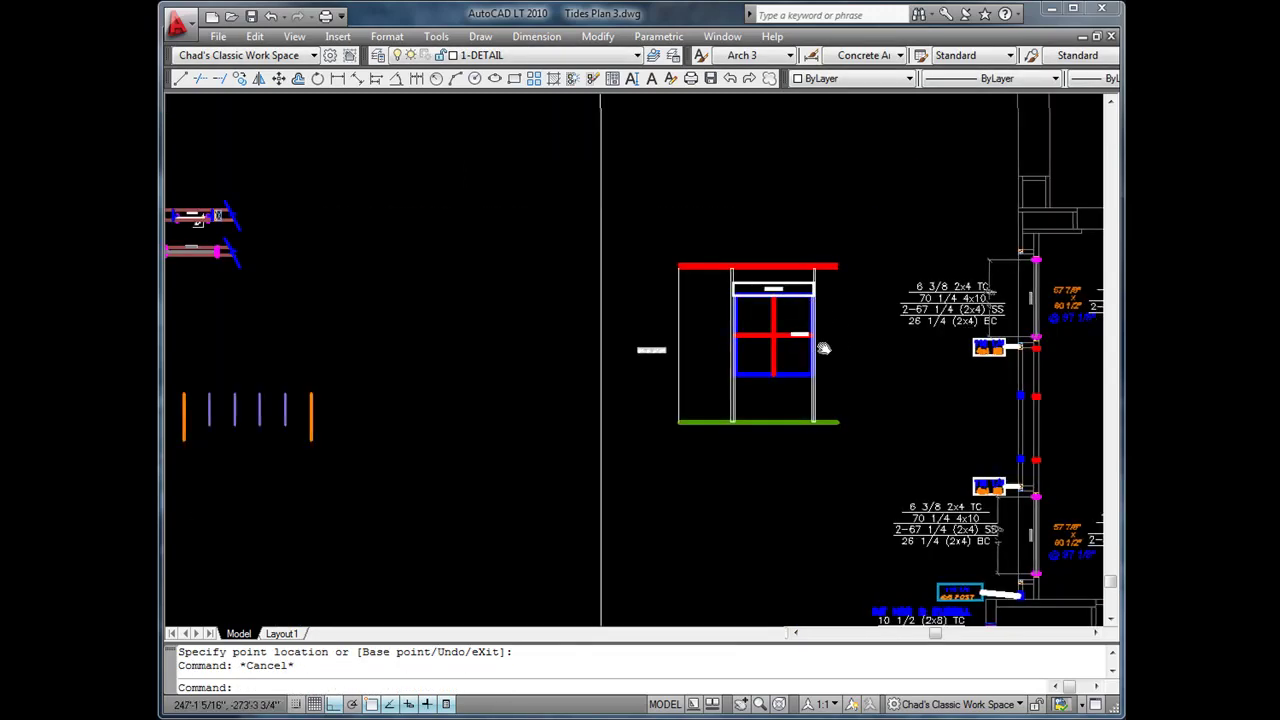
middle_click_drag(820, 343, 855, 255)
left_click(613, 80)
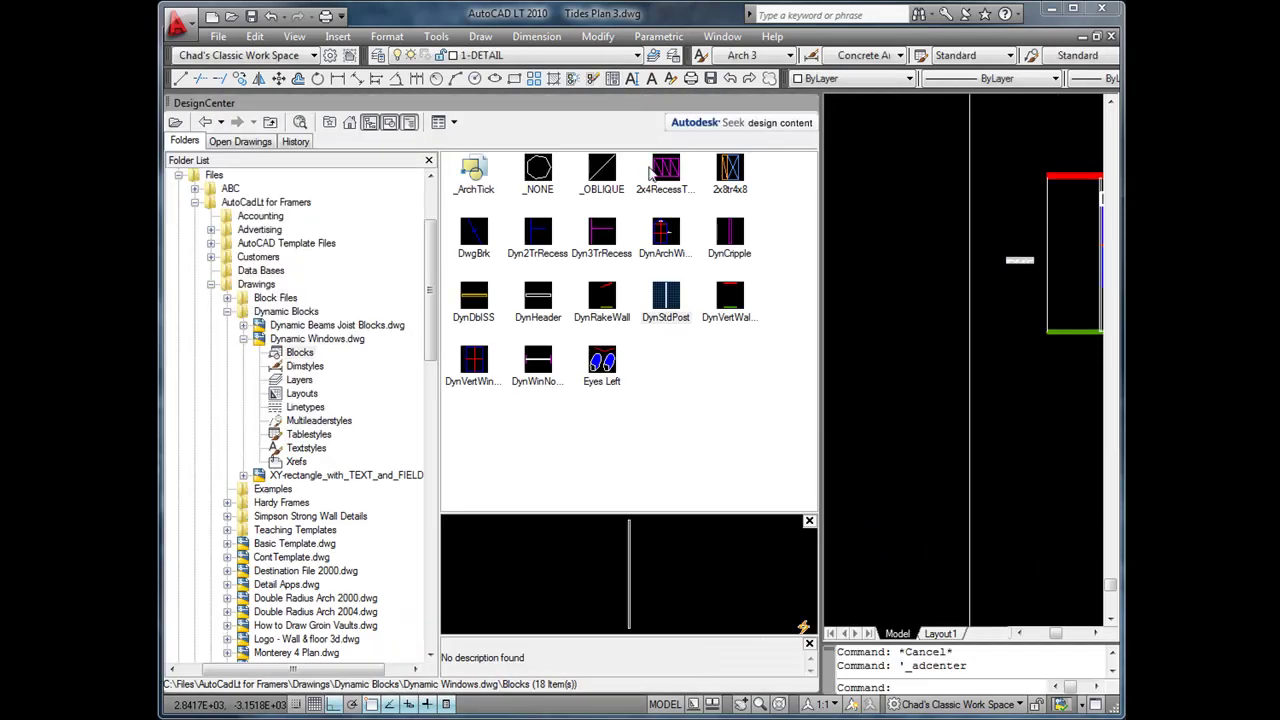
left_click(476, 300)
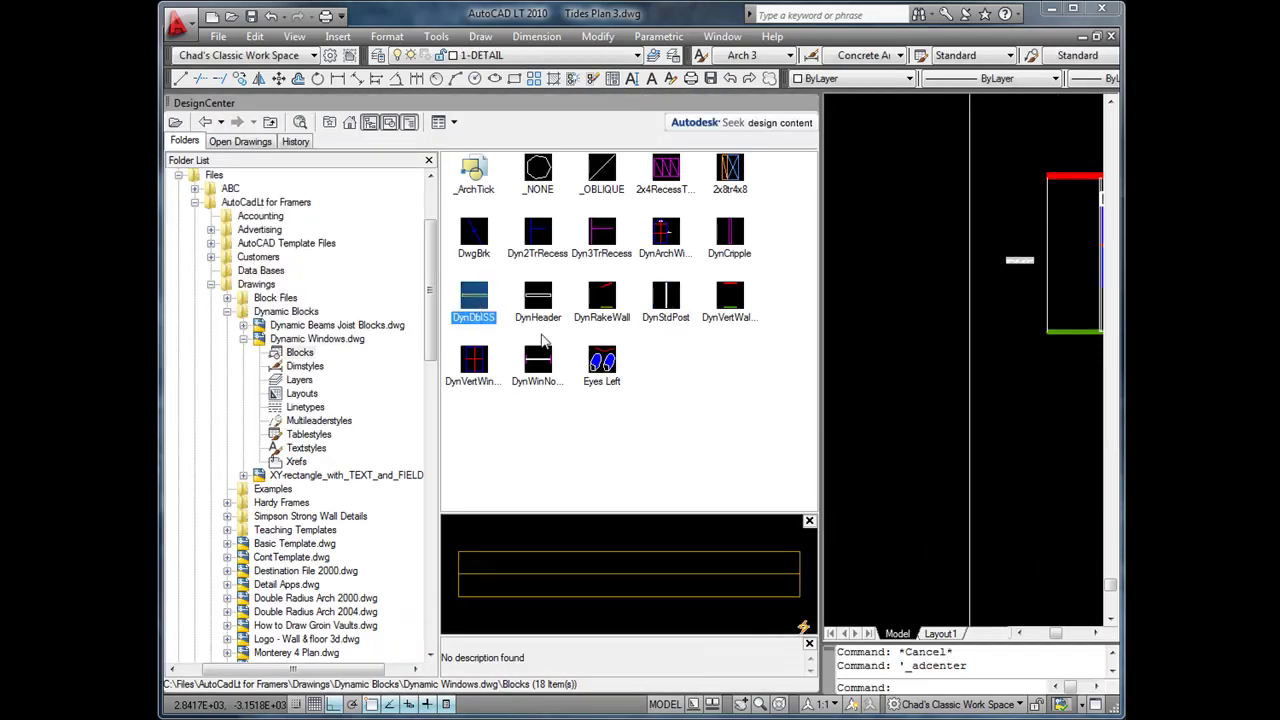
mouse_move(541, 340)
left_mouse_down()
mouse_move(990, 405)
mouse_move(1040, 372)
left_mouse_up()
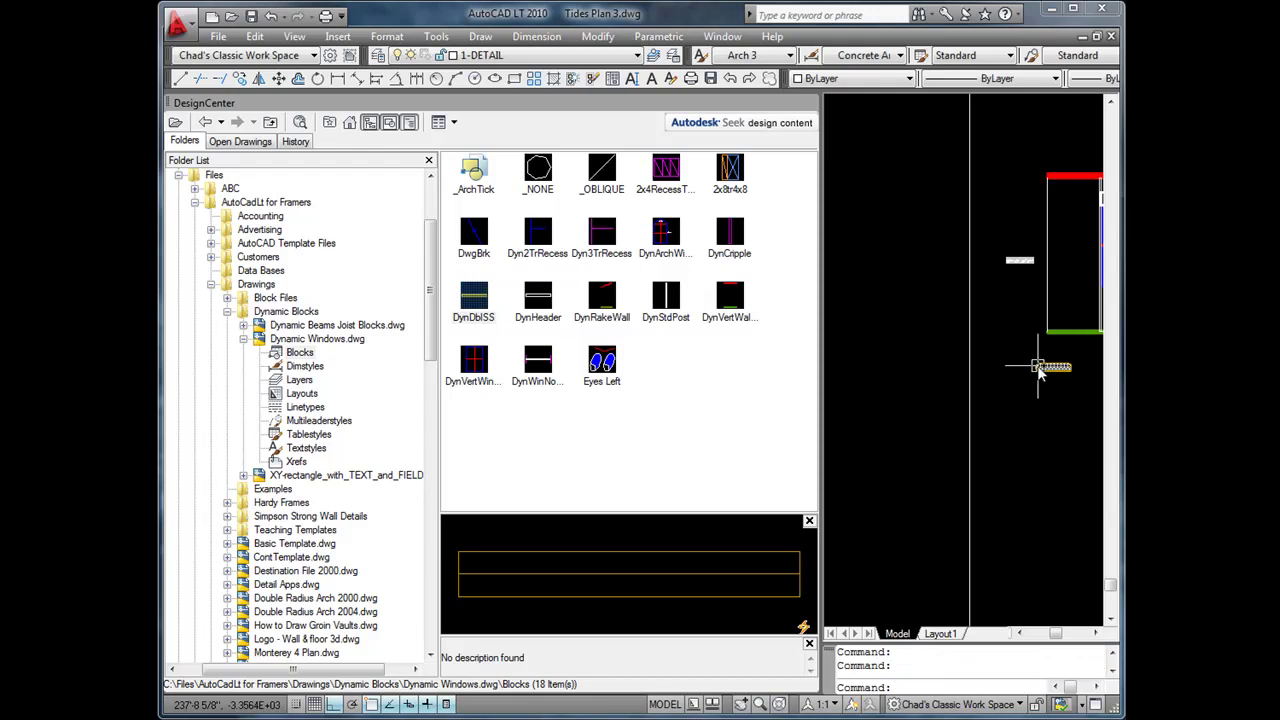
left_click(809, 104)
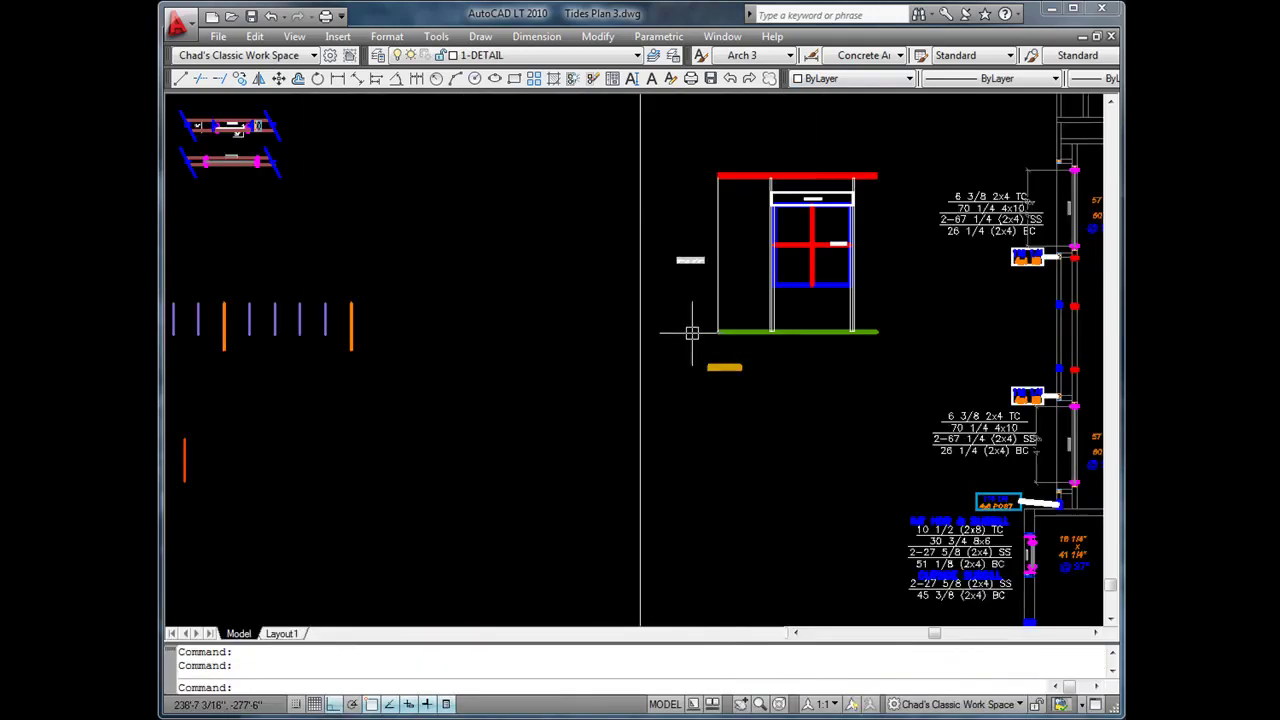
Move the double sill block from its upper-left corner to the window's lower-left corner, directly under the blue frame.
scroll(657, 292, "up", 2)
left_click(278, 79)
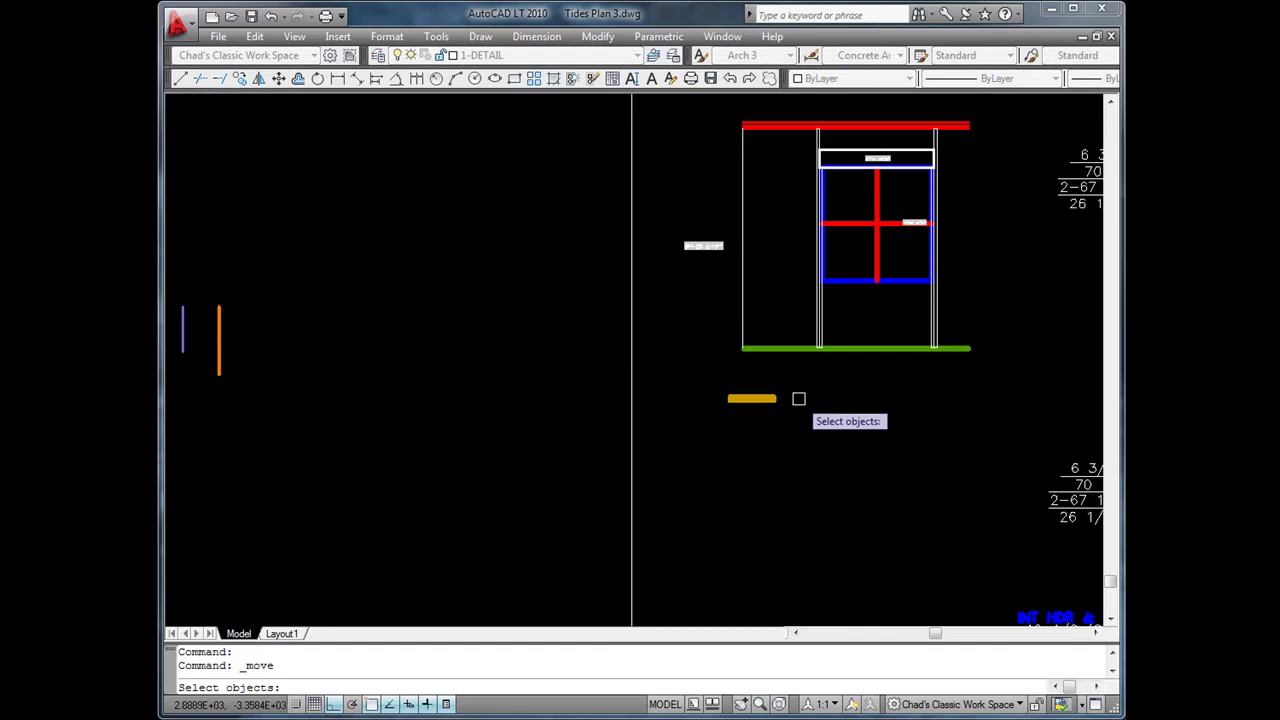
scroll(797, 397, "up", 5)
left_click(754, 396)
key("Return")
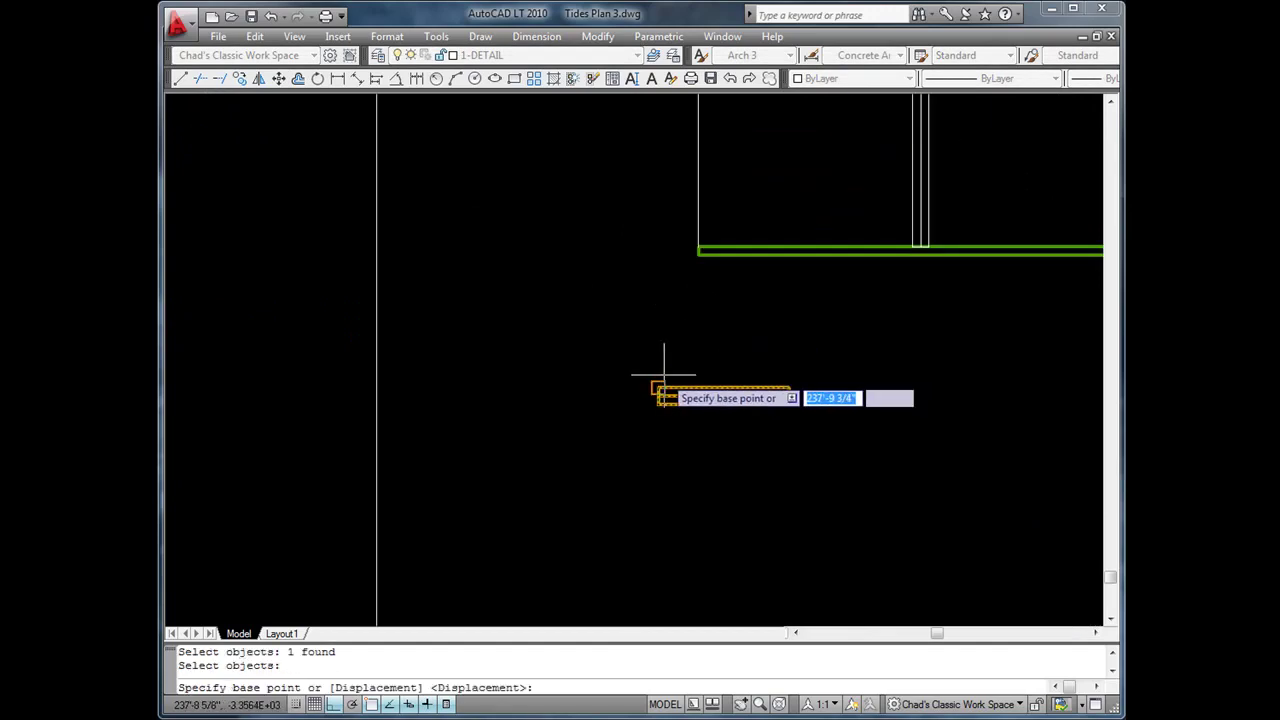
left_click(657, 388)
scroll(829, 294, "down", 4)
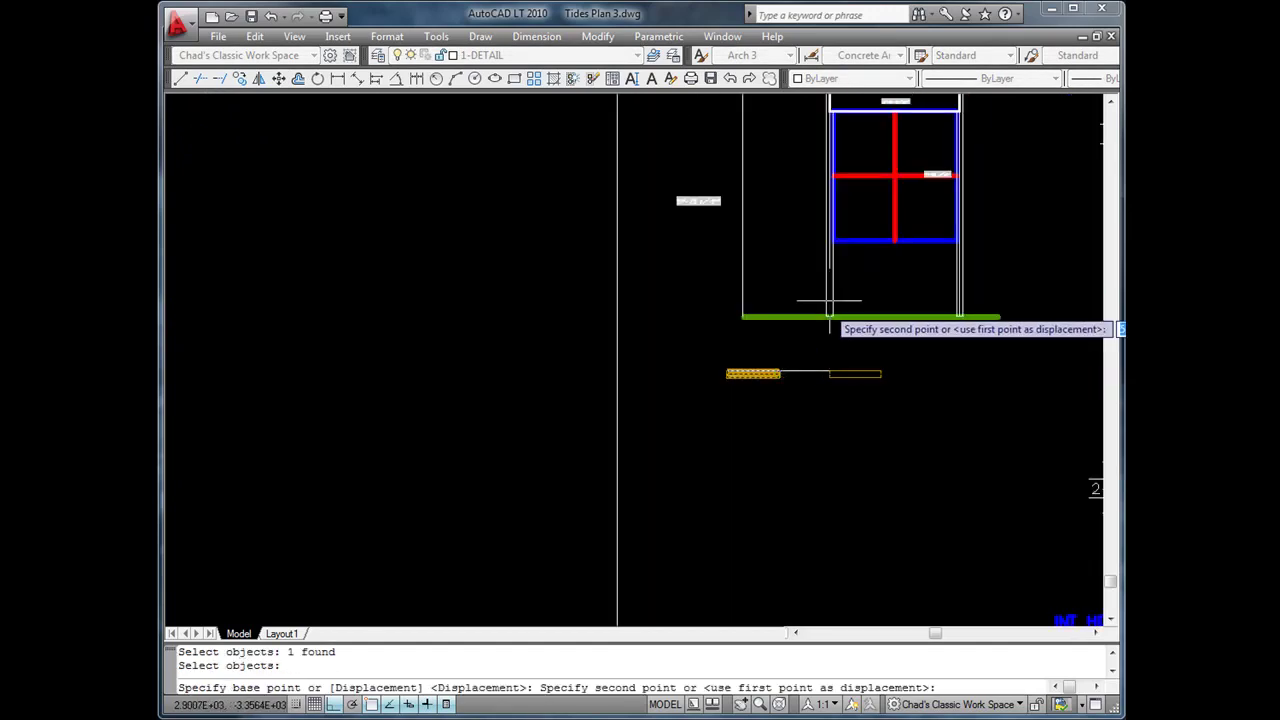
scroll(843, 257, "up", 5)
left_click(797, 234)
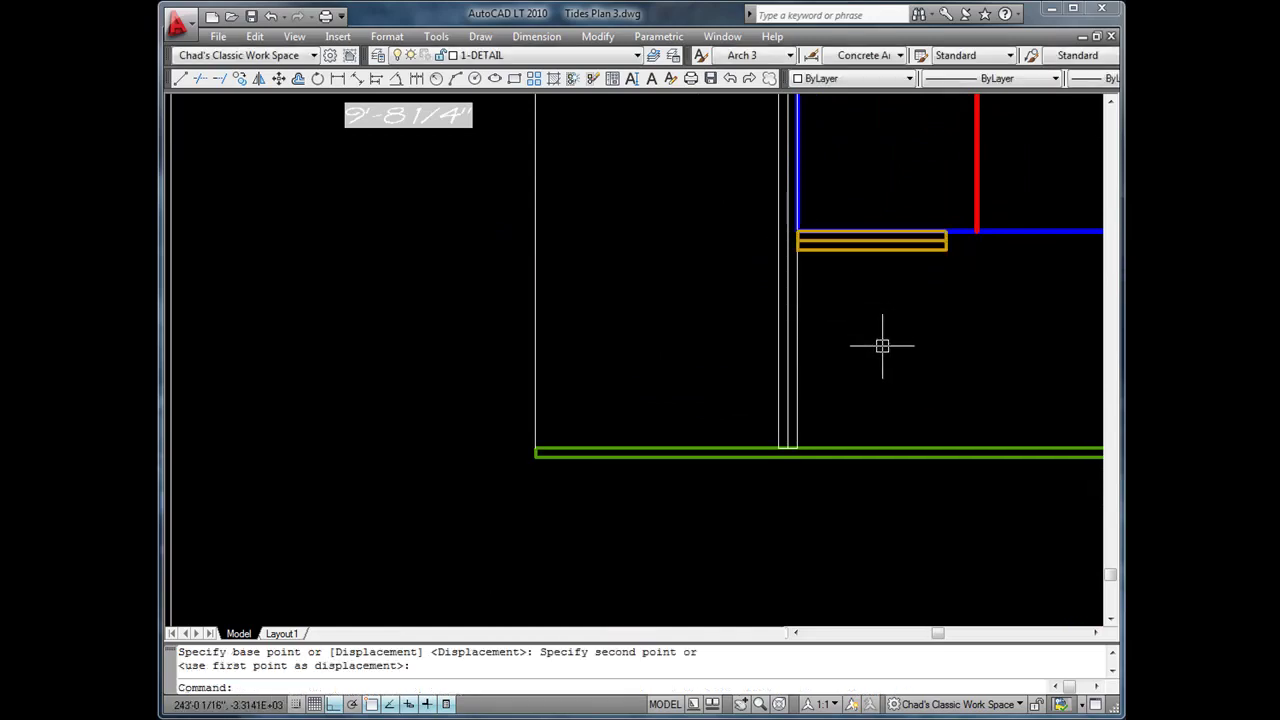
Switch to the "Medium Pu..." dimension style and add a vertical linear dimension between the header's top edge and the top plate's underside.
scroll(792, 365, "down", 5)
scroll(803, 344, "up", 3)
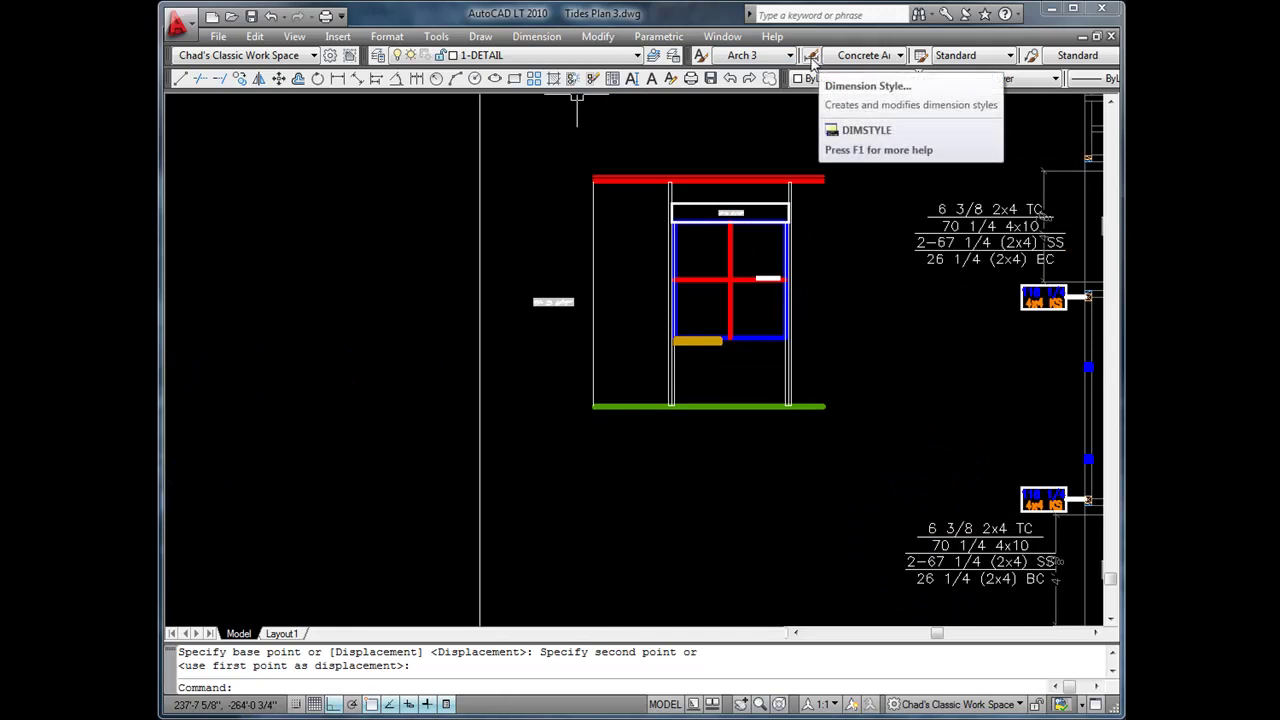
left_click(900, 56)
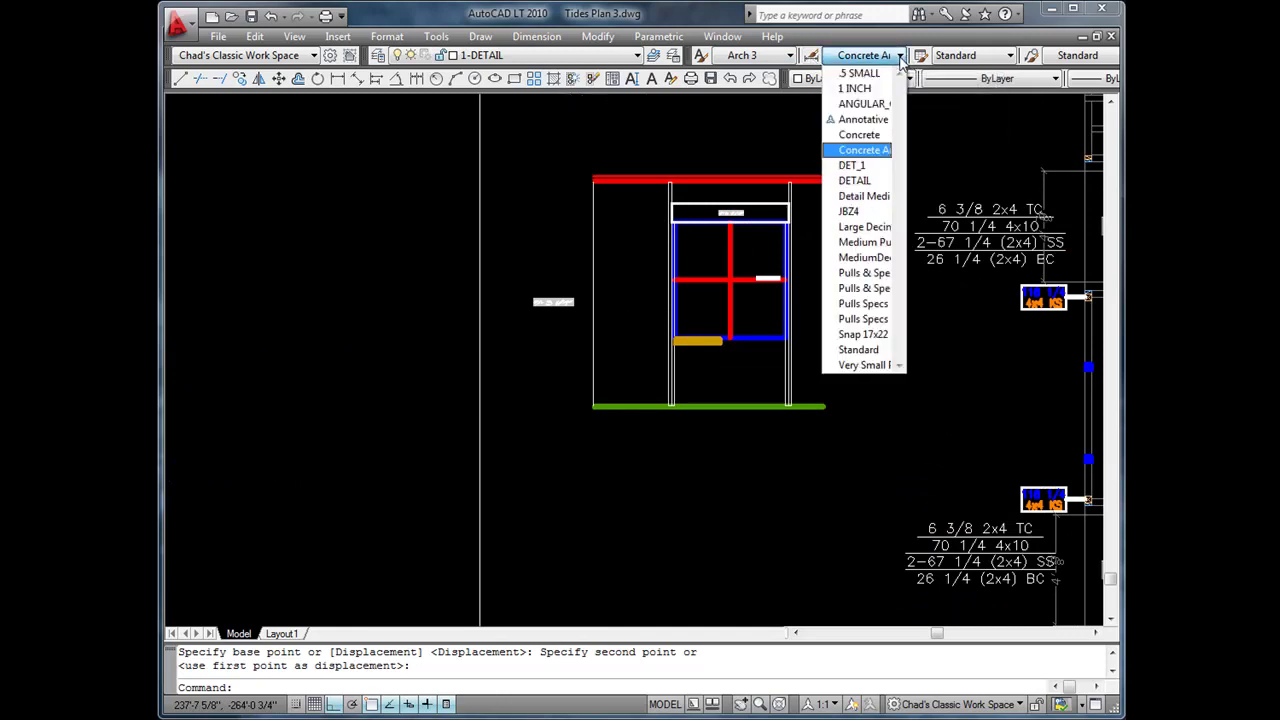
left_click(884, 244)
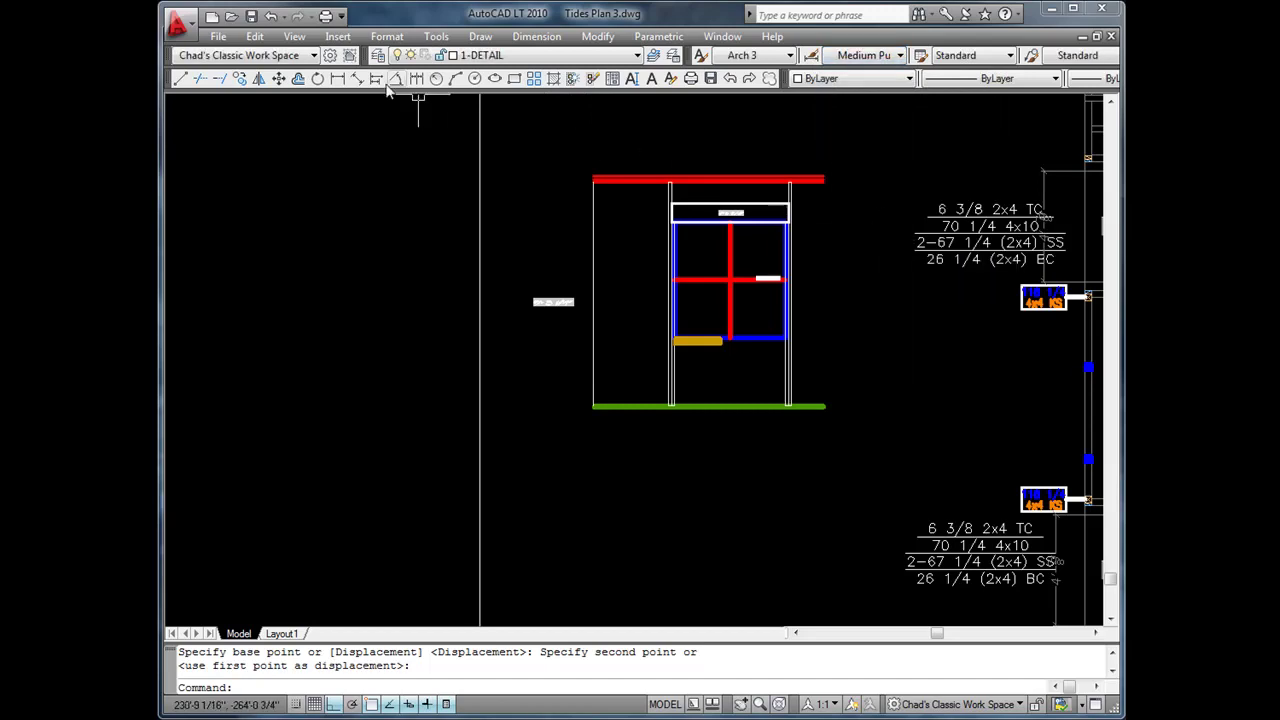
left_click(337, 78)
scroll(741, 221, "up", 5)
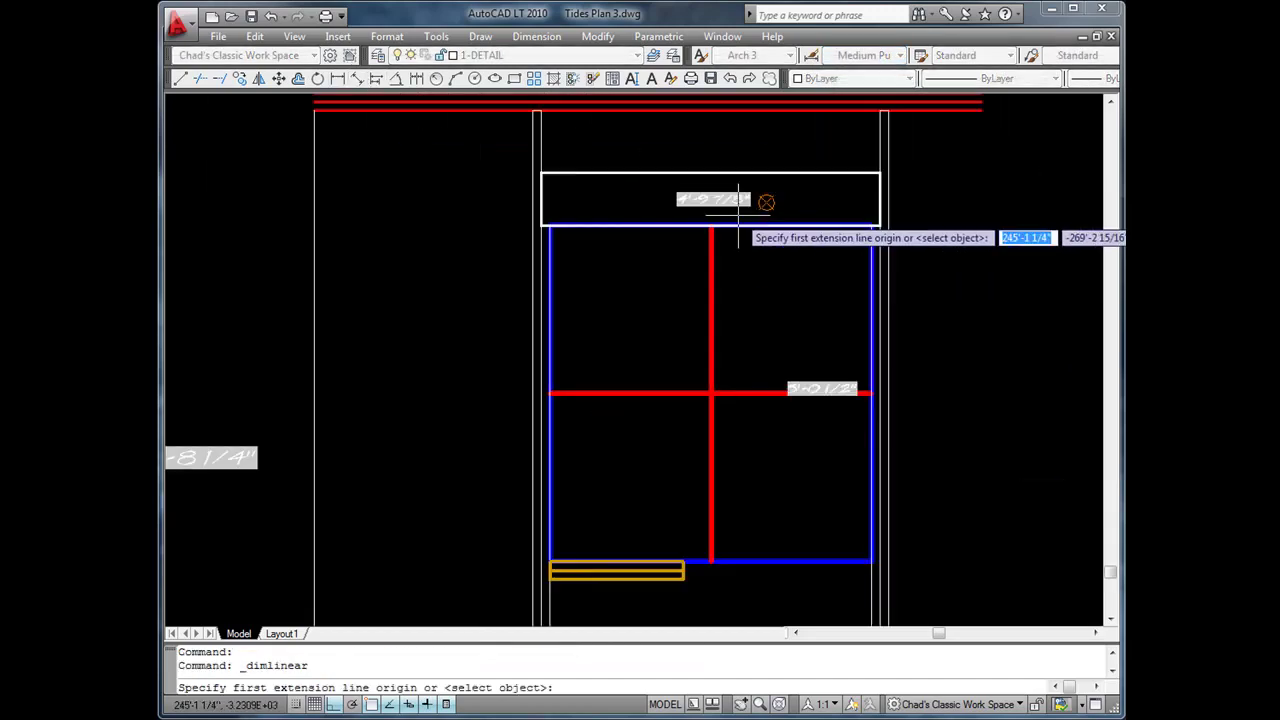
left_click(714, 104)
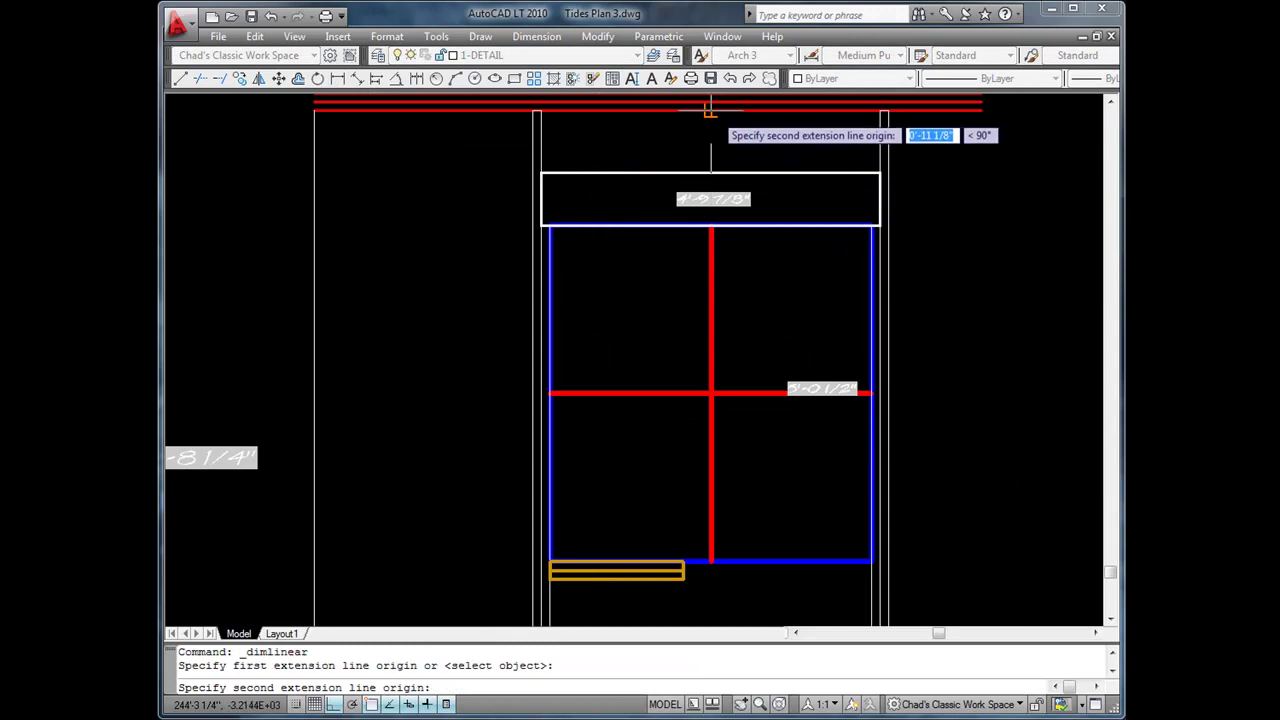
left_click(716, 114)
left_click(718, 145)
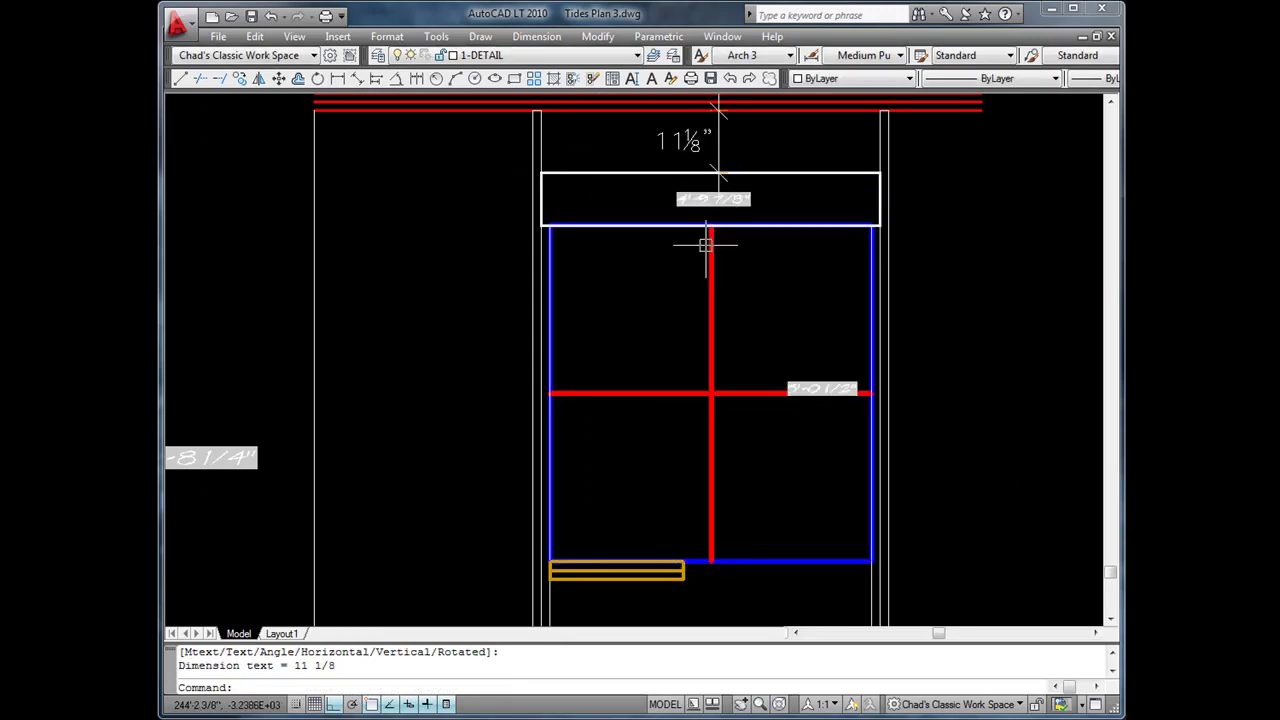
Add a horizontal linear dimension across the header's full width, placing it just below the header inside the window.
key("Return")
scroll(557, 188, "up", 3)
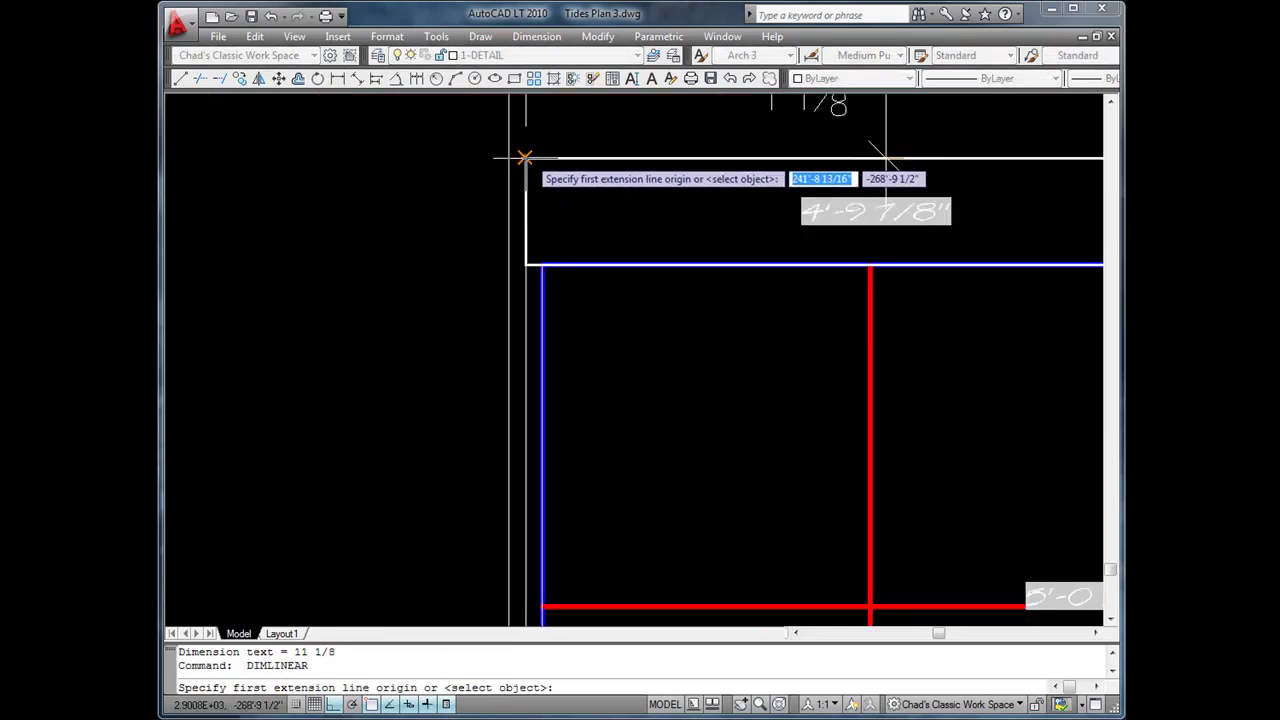
left_click(525, 159)
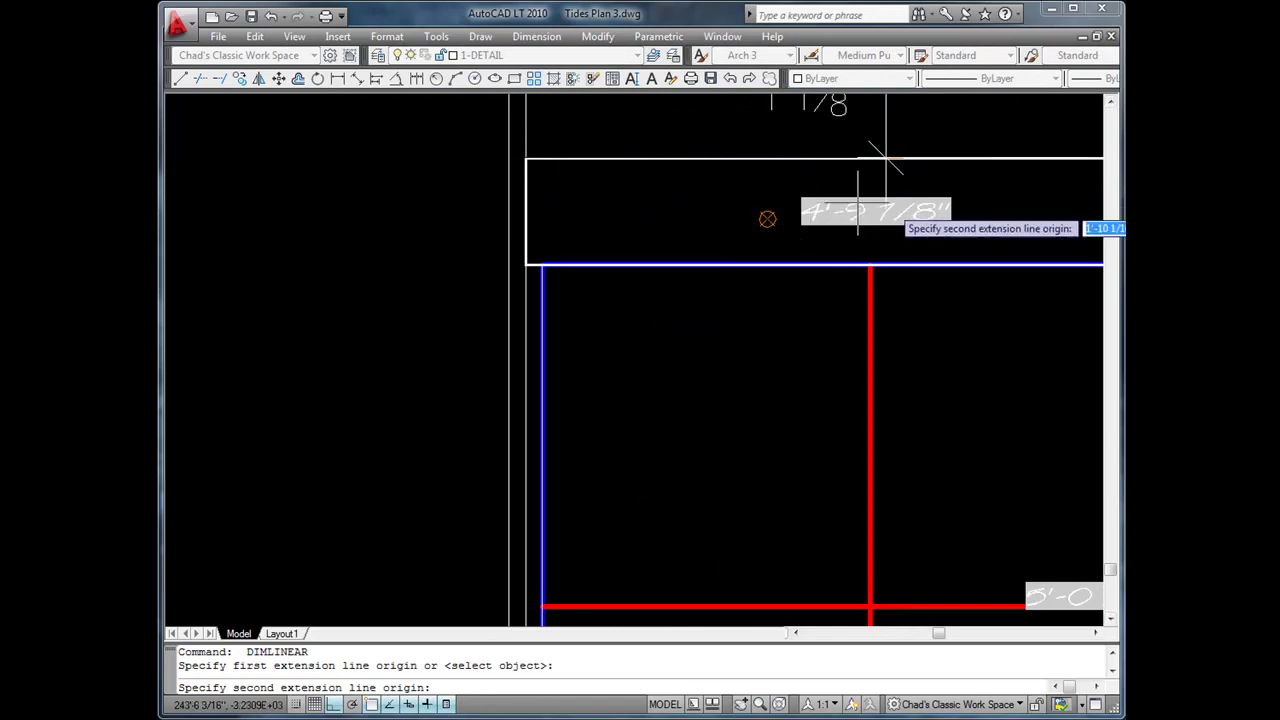
mouse_move(1060, 200)
middle_mouse_down()
mouse_move(864, 205)
mouse_move(851, 166)
middle_mouse_up()
left_click(871, 182)
scroll(851, 166, "down", 2)
left_click(781, 255)
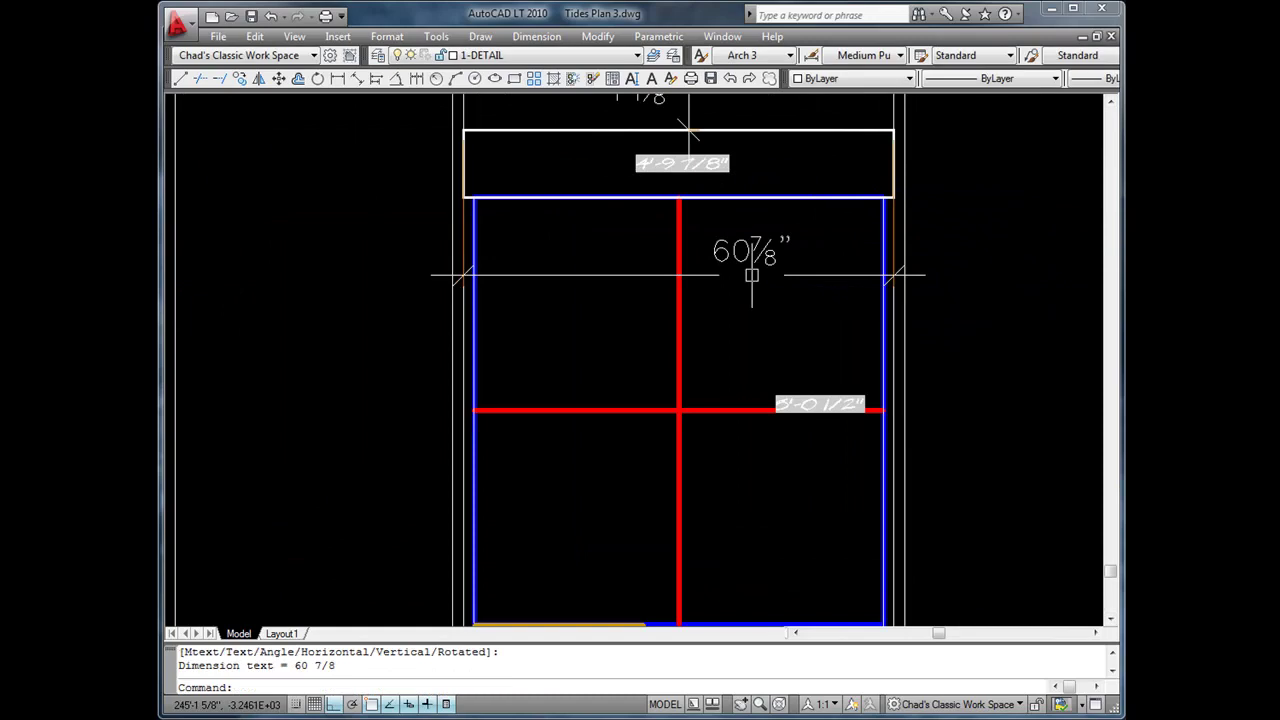
Add a vertical linear dimension from the double sill's lower-right corner down to the top edge of the green bottom plate.
scroll(790, 285, "down", 4)
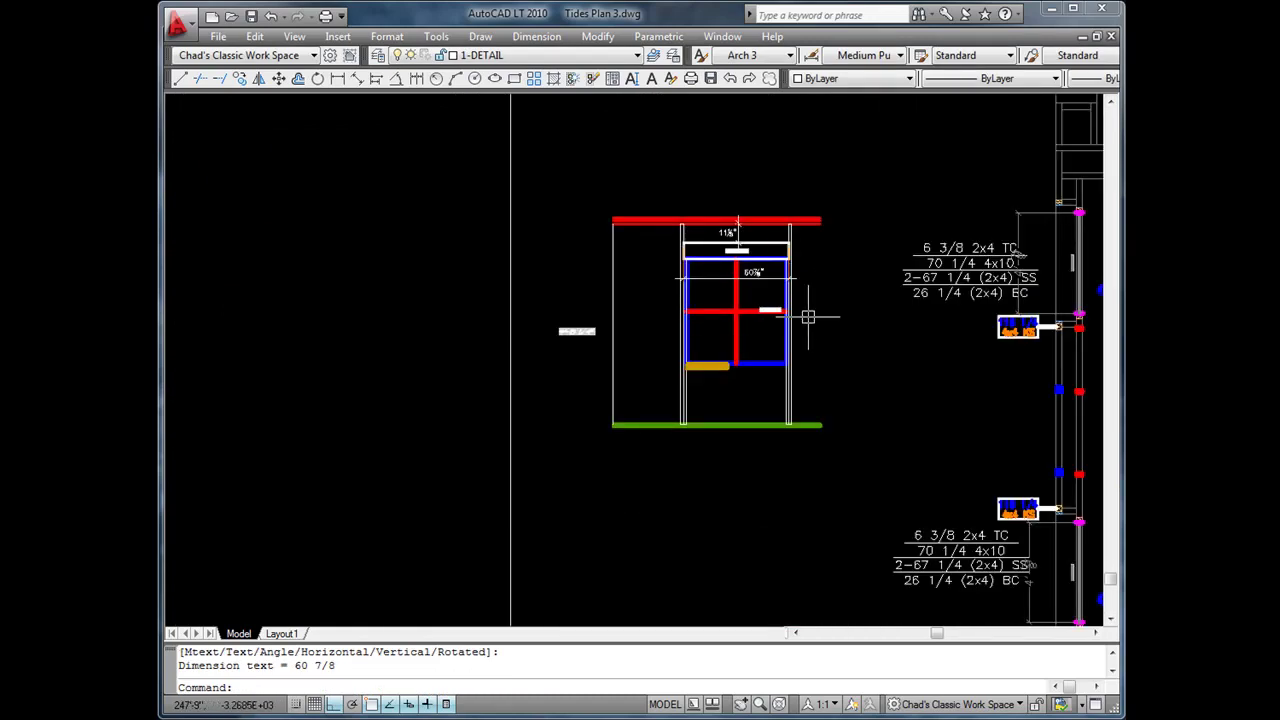
key("Return")
scroll(710, 425, "up", 5)
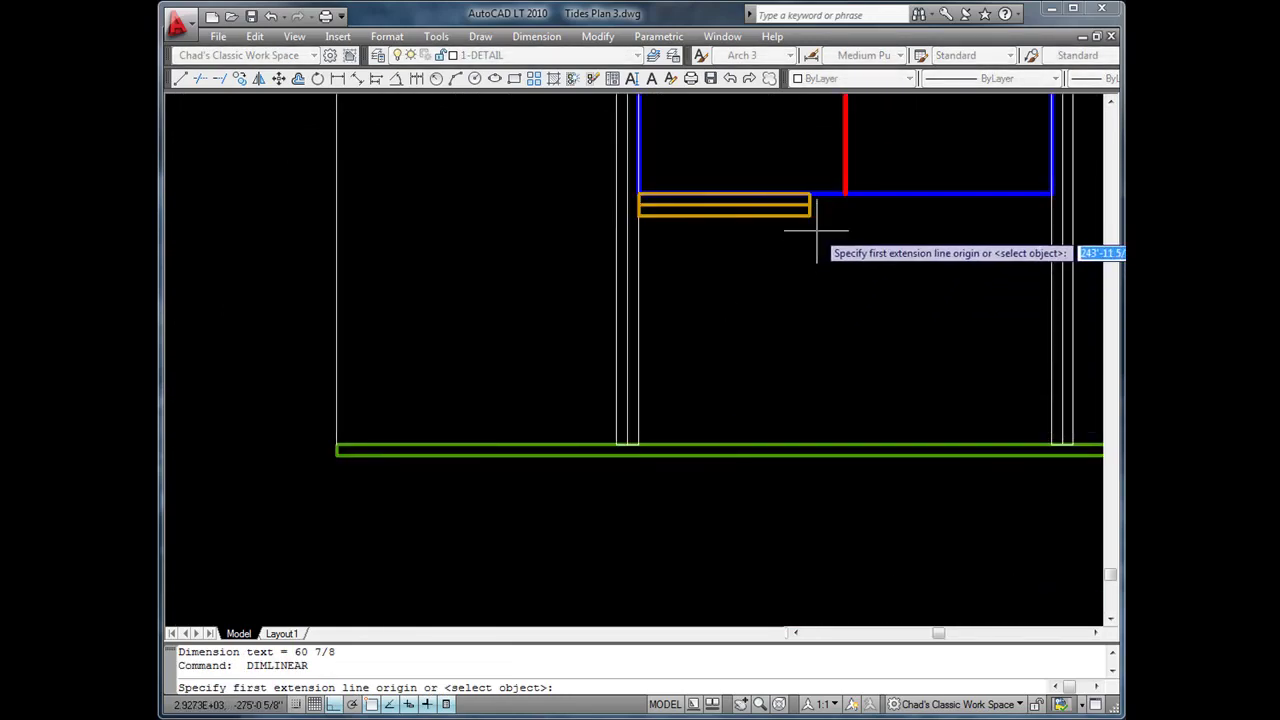
left_click(810, 215)
left_click(811, 447)
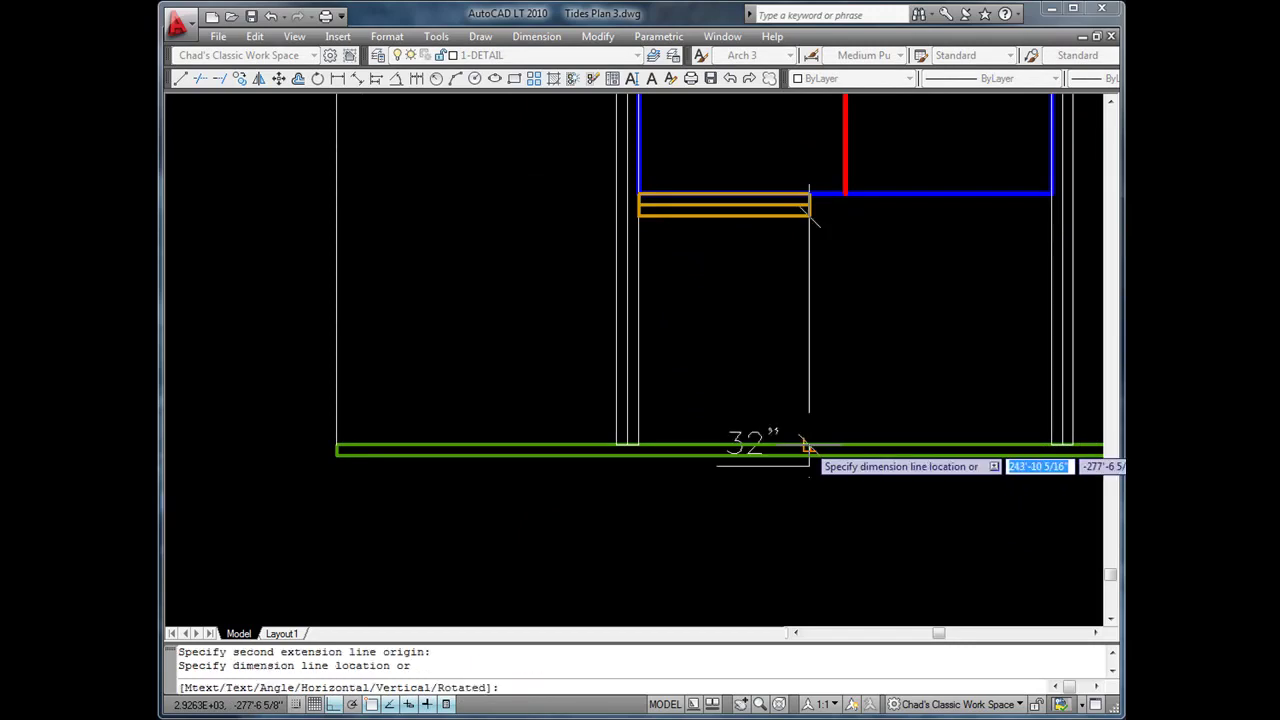